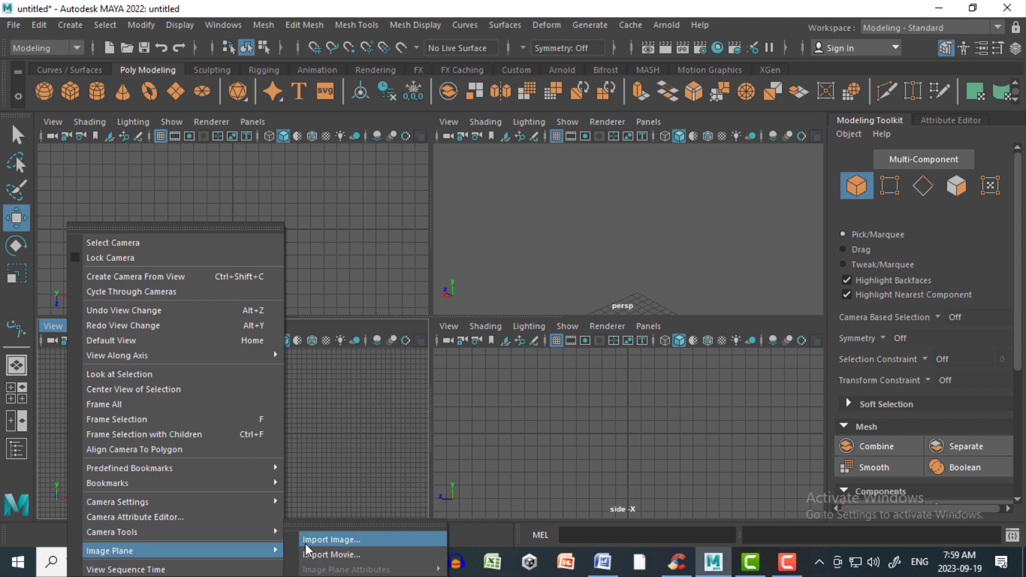
Import main-image.jpg from the Vase folder as an image plane in the front view.
left_click(305, 548)
double_click(193, 394)
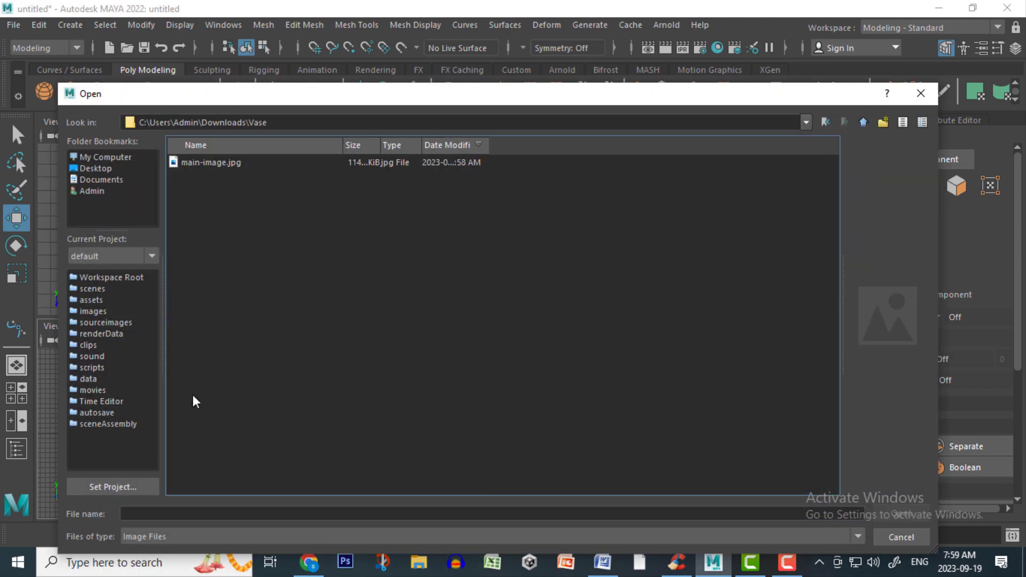
double_click(201, 163)
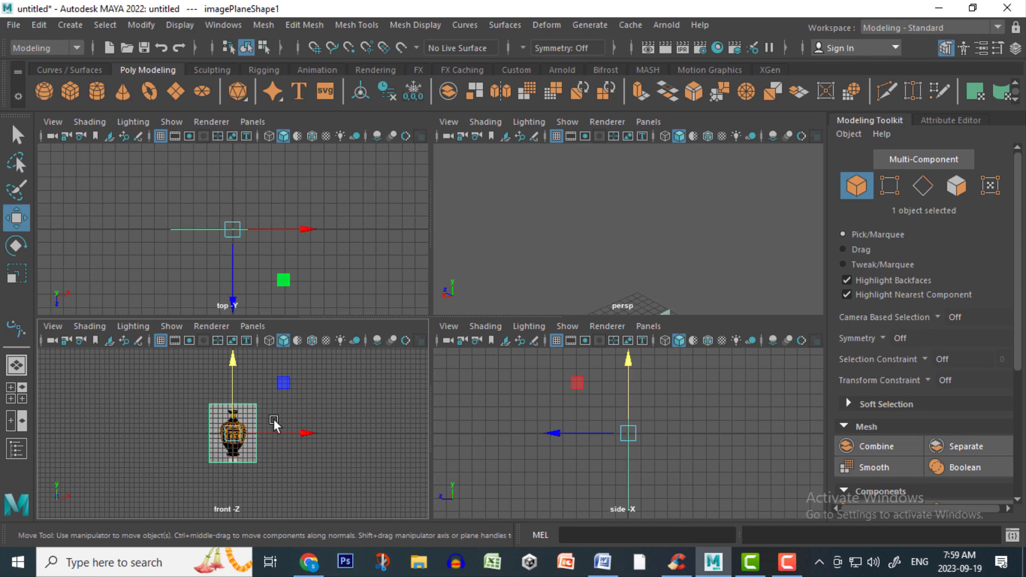
scroll(295, 440, "up", 4)
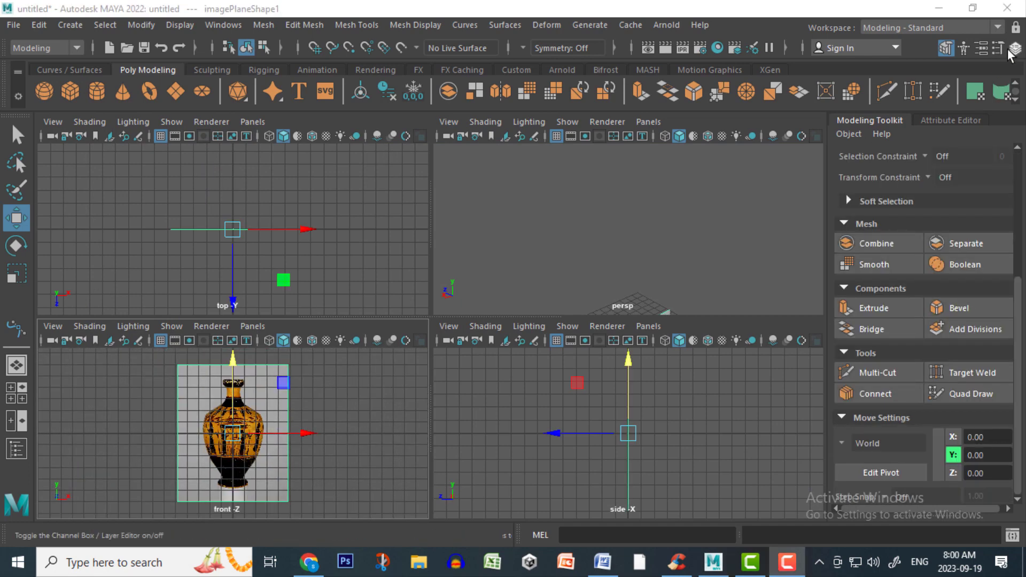
Show the Channel Box / Layer Editor, dock it with the Modeling Toolkit and Attribute Editor, and create an empty display layer.
left_click(1013, 49)
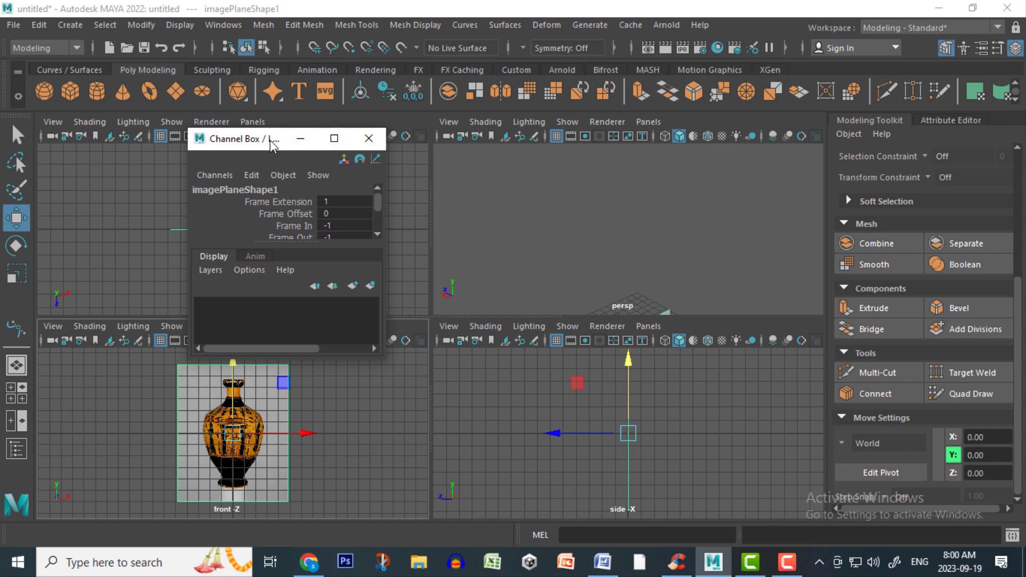
left_click_drag(272, 146, 911, 124)
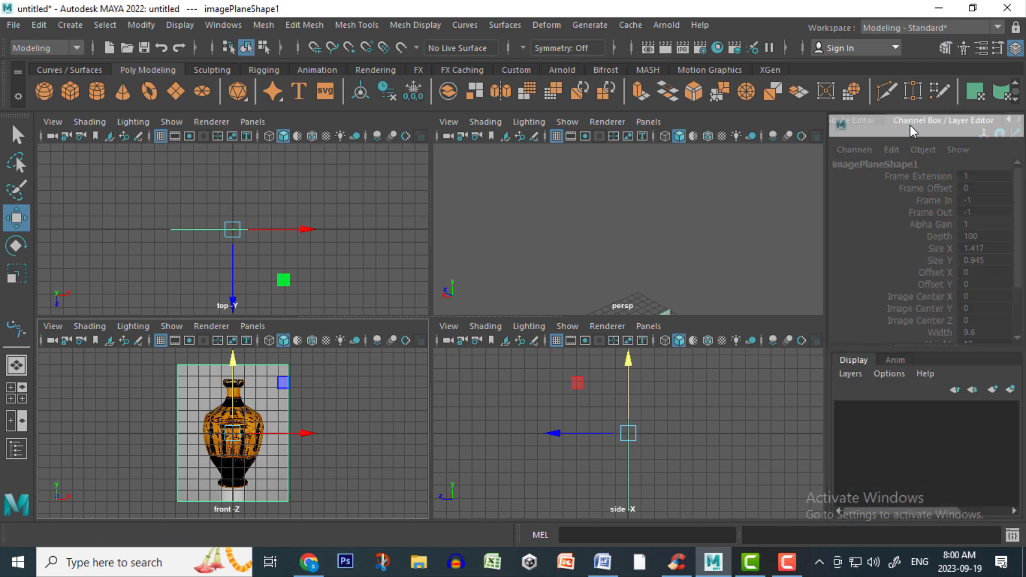
left_click(851, 375)
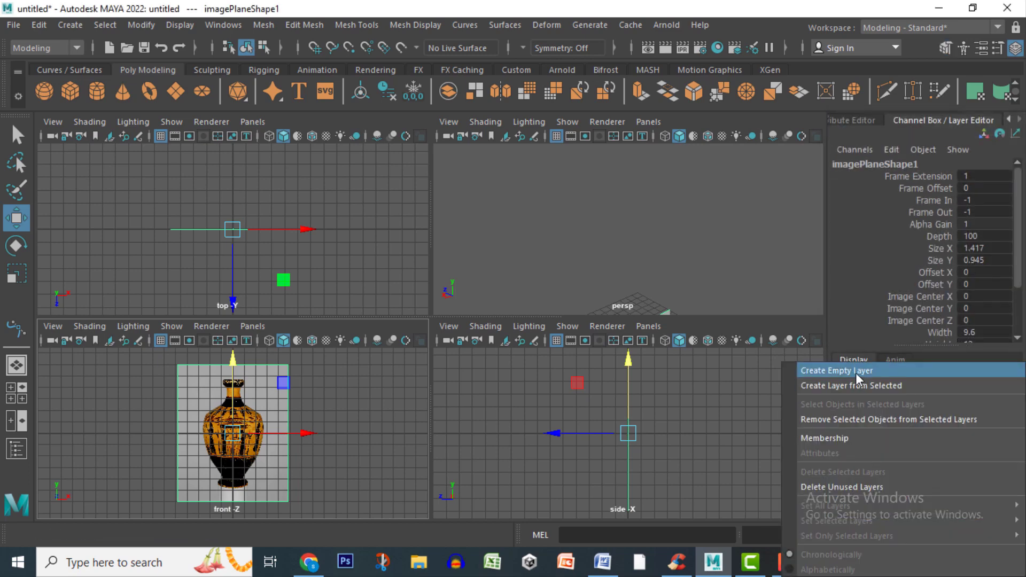
left_click(856, 371)
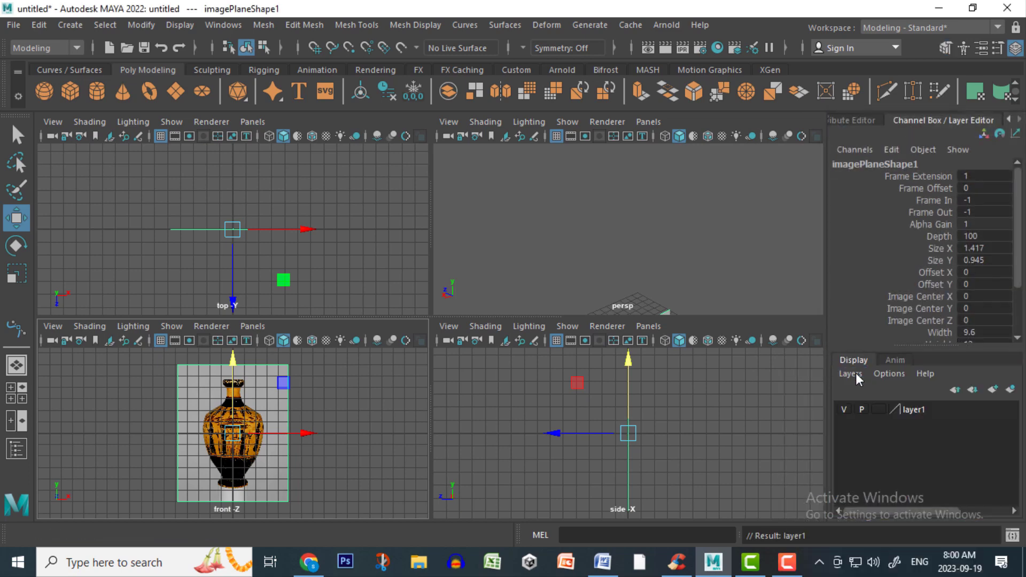
Rename the new display layer as image and save the change.
left_click(909, 415)
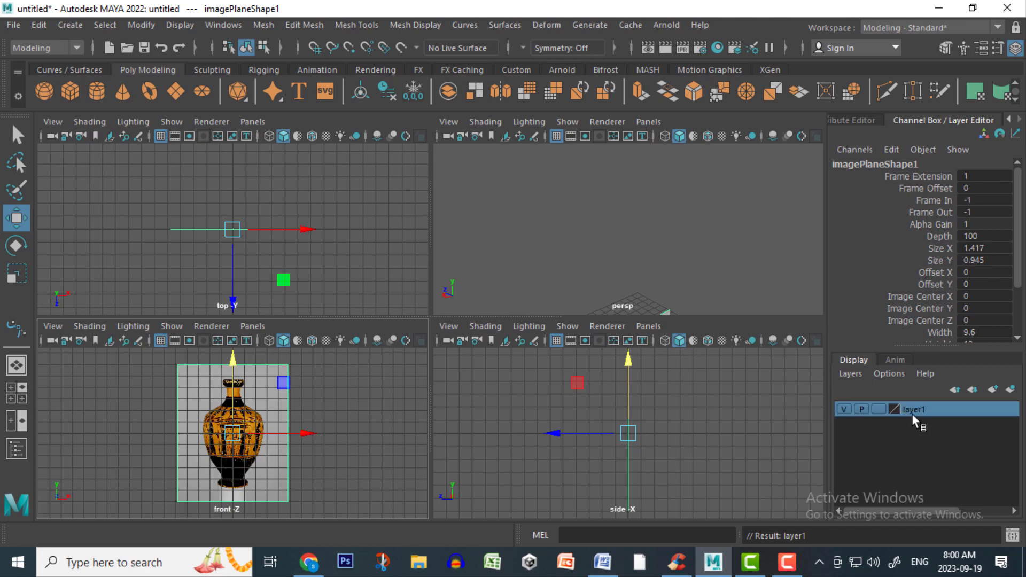
double_click(913, 413)
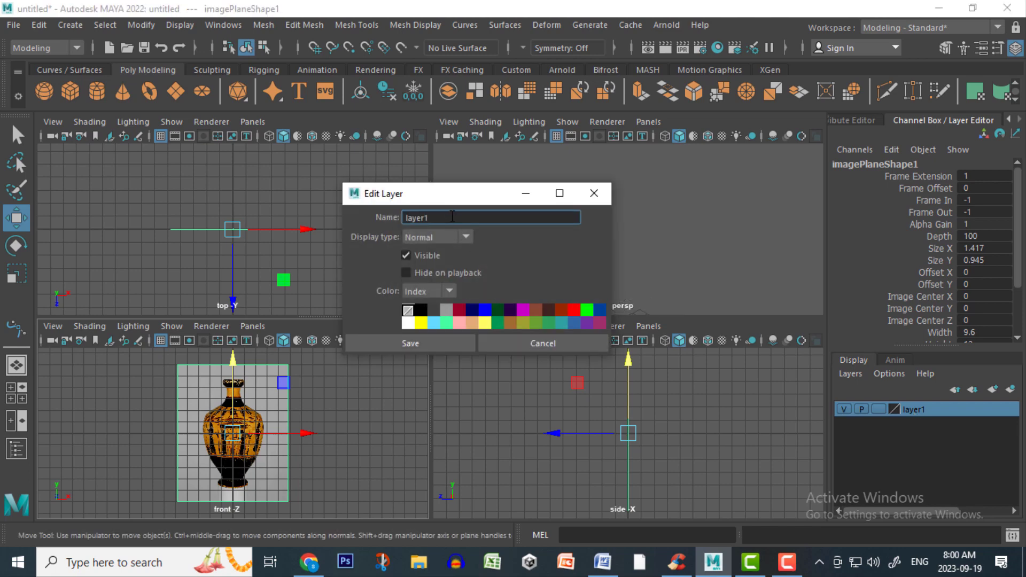
left_click_drag(452, 216, 353, 220)
type("image")
key("ctrl+a")
left_click(454, 345)
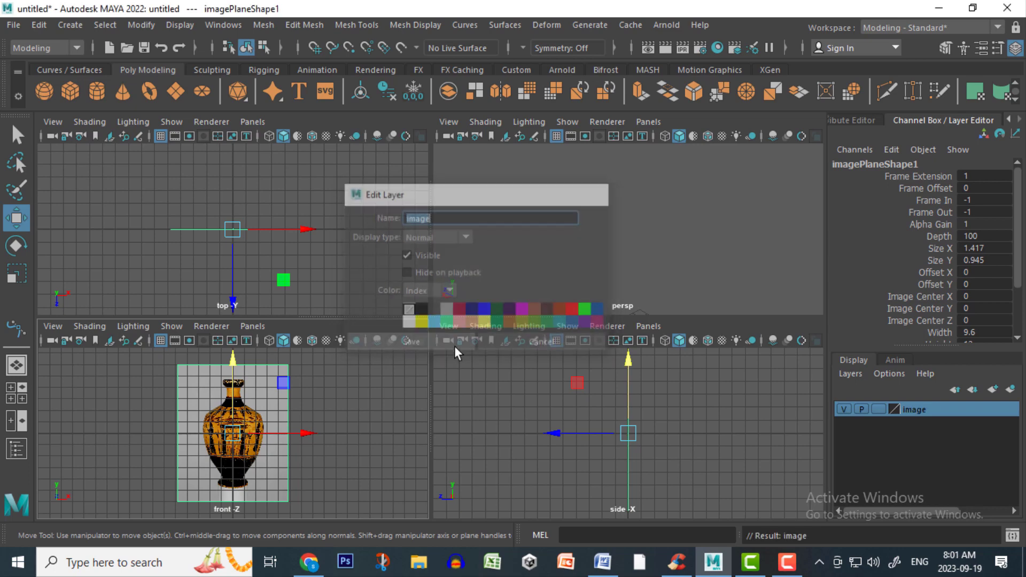
Add the selected image plane to the image layer and test the layer by switching its visibility off and on.
right_click(923, 410)
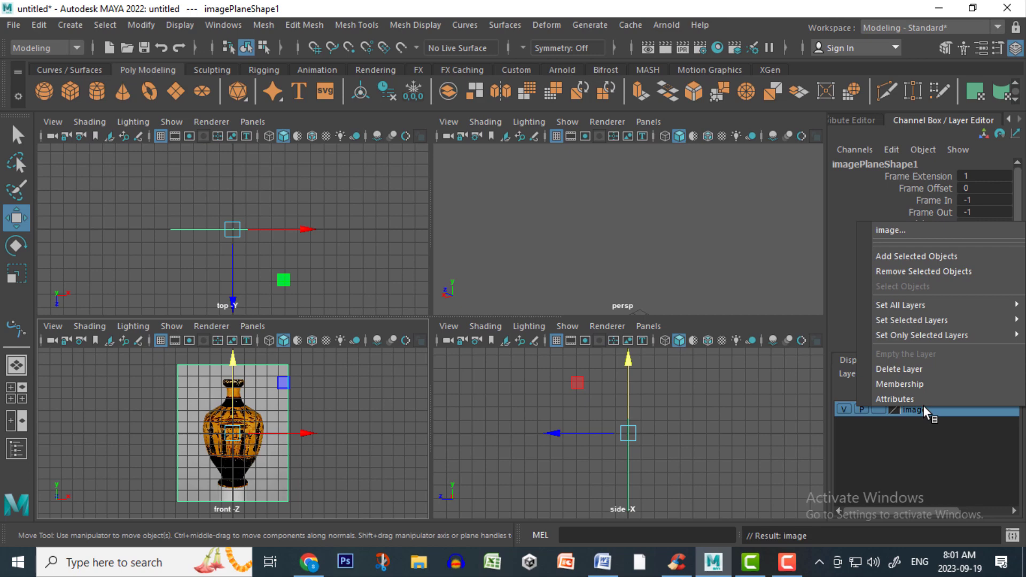
left_click(894, 259)
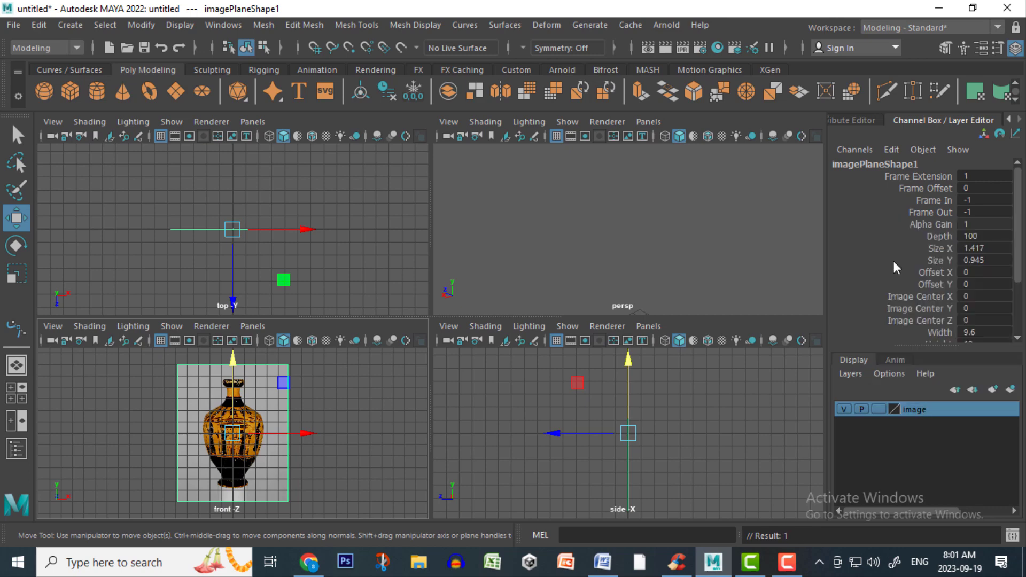
left_click(845, 410)
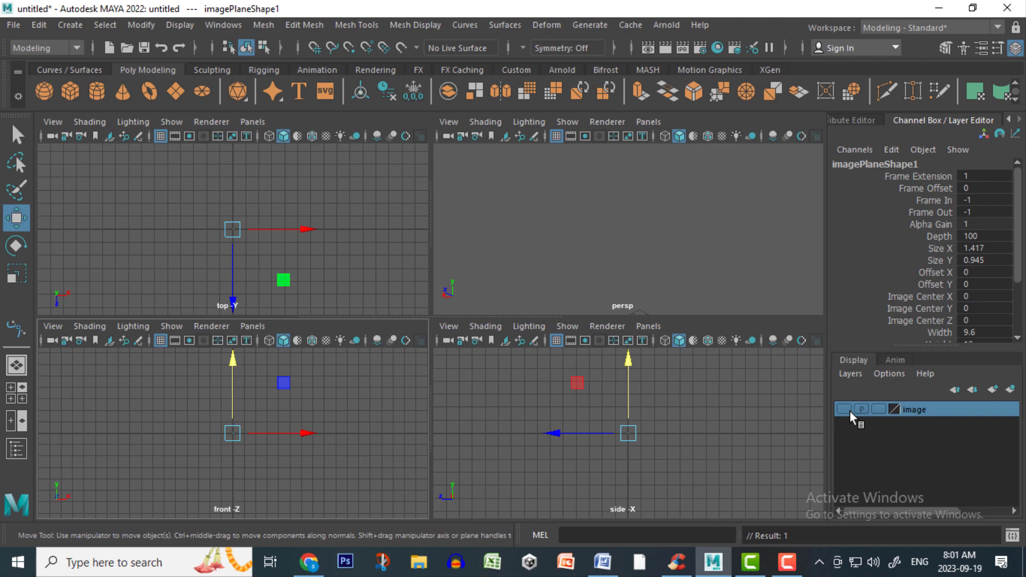
left_click(846, 410)
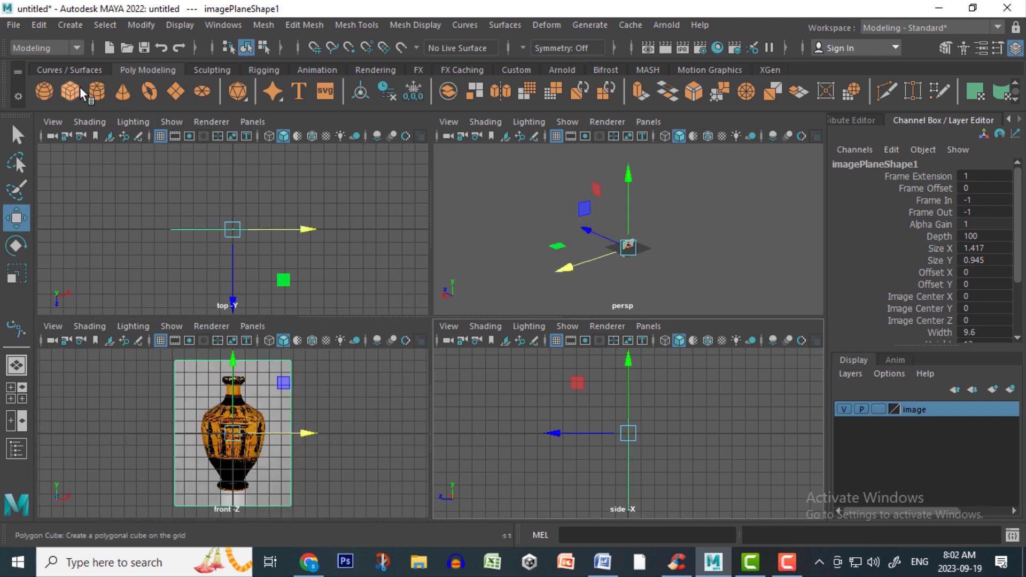
Create a polygon cylinder and scale it over the vase image to about 2.6 in X and Z and 4.62 in Y.
left_click(100, 96)
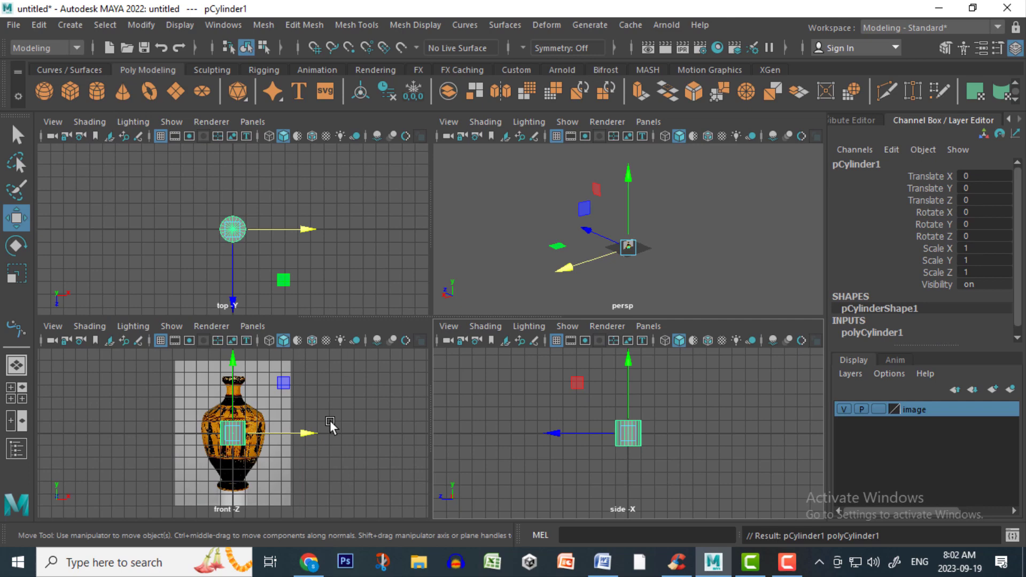
key("r")
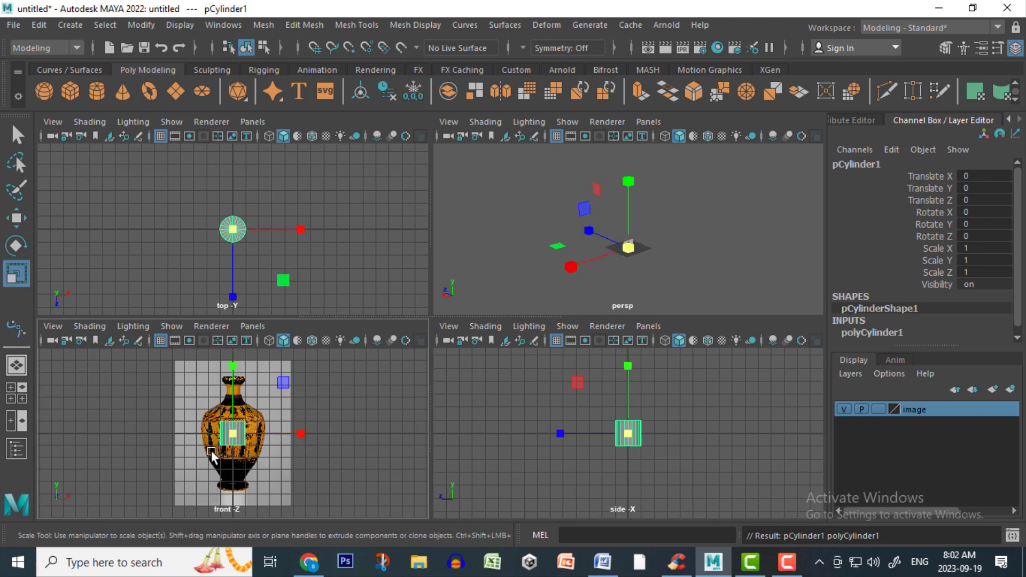
scroll(232, 434, "up", 2)
left_click_drag(232, 434, 274, 440)
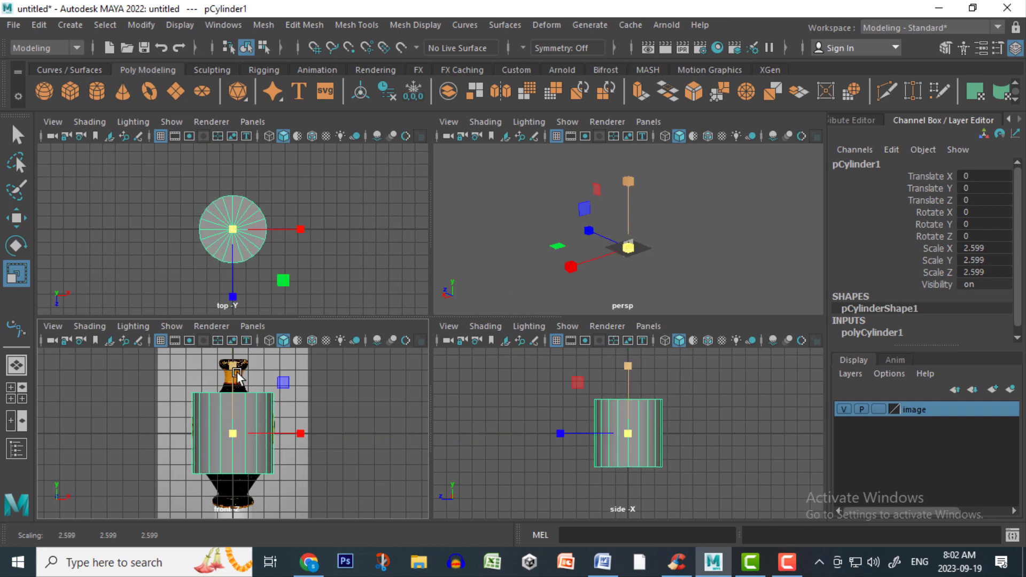
left_click_drag(234, 368, 260, 319)
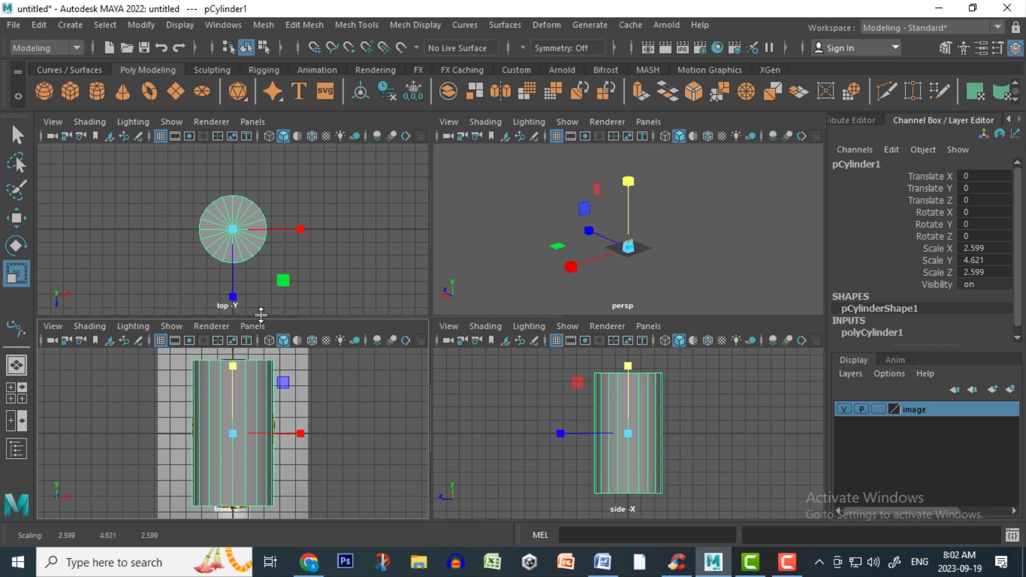
Move the cylinder along Z to about 5.25, clear of the vase image plane.
key("f")
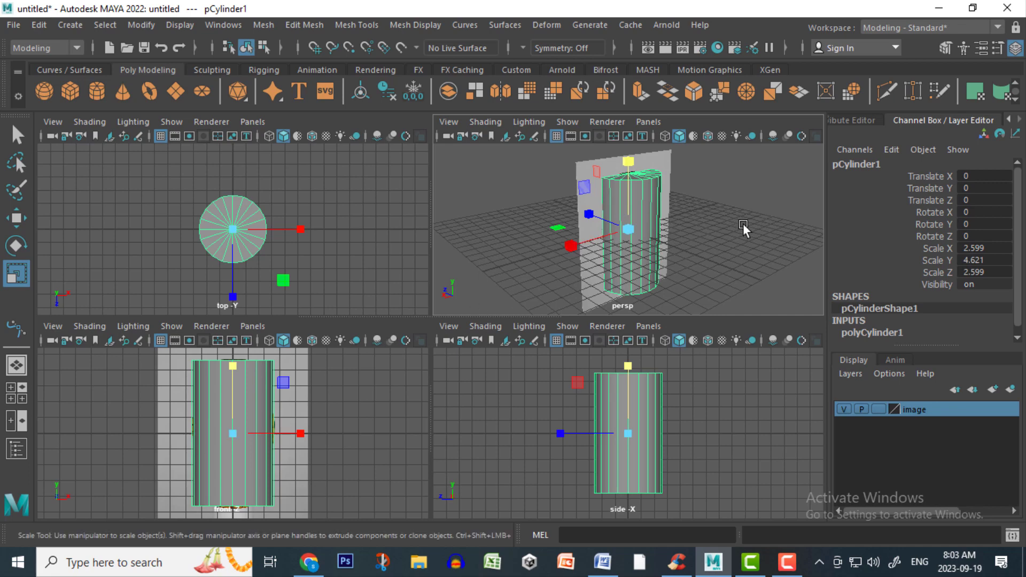
left_click_drag(743, 229, 573, 227, "alt")
scroll(547, 226, "up", 5)
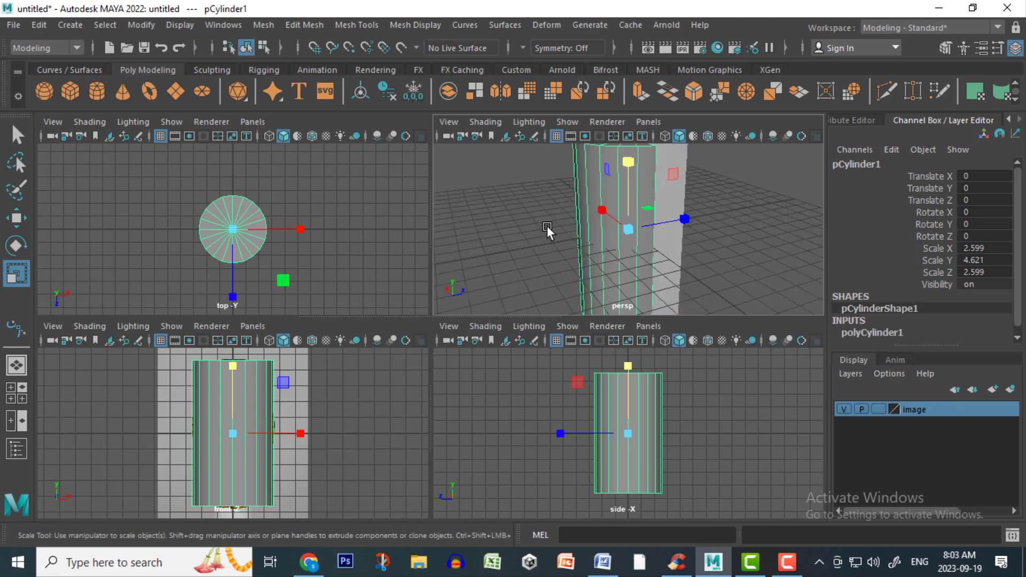
key("w")
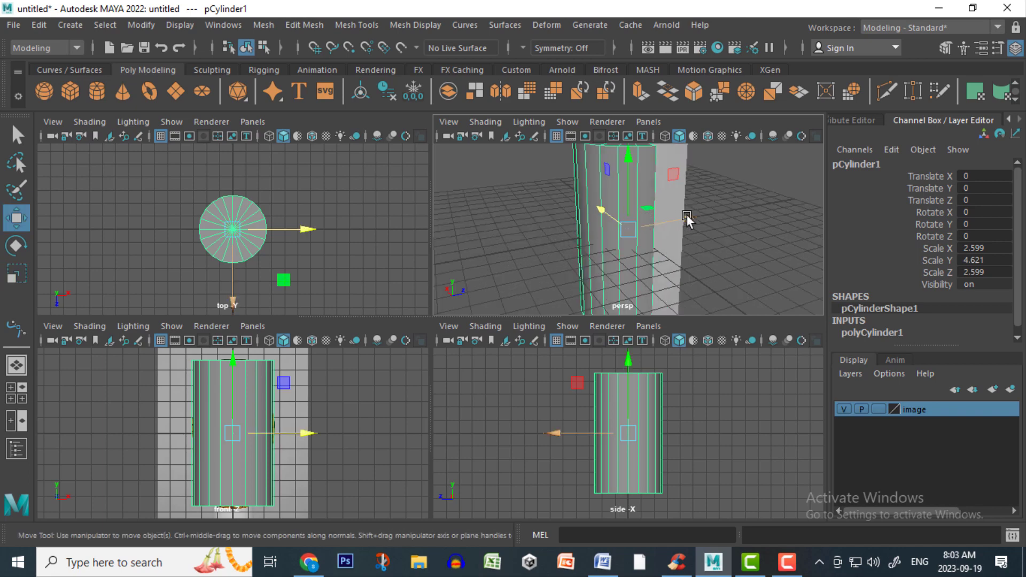
left_click_drag(687, 212, 614, 197)
scroll(671, 210, "down", 6)
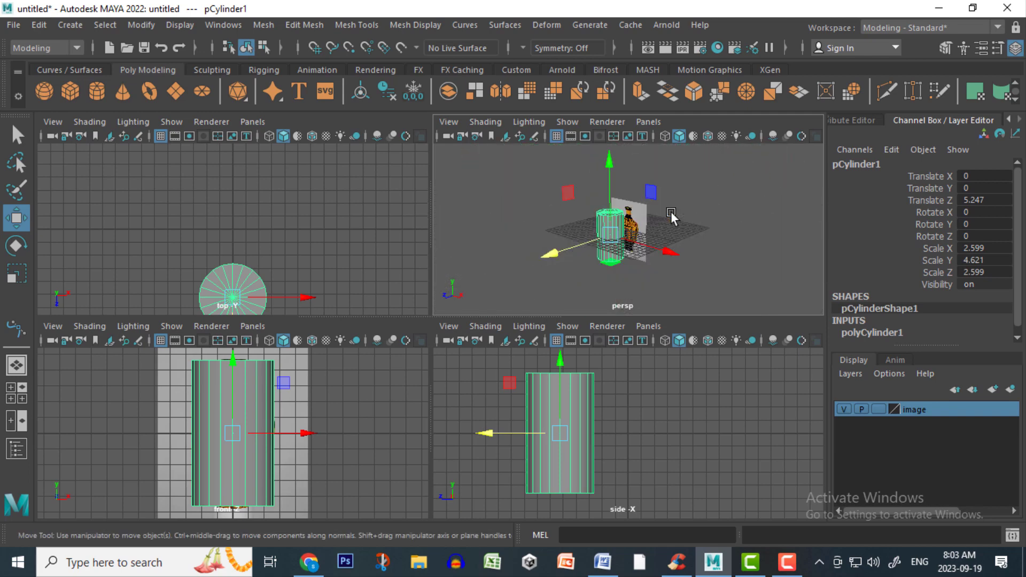
scroll(671, 210, "up", 3)
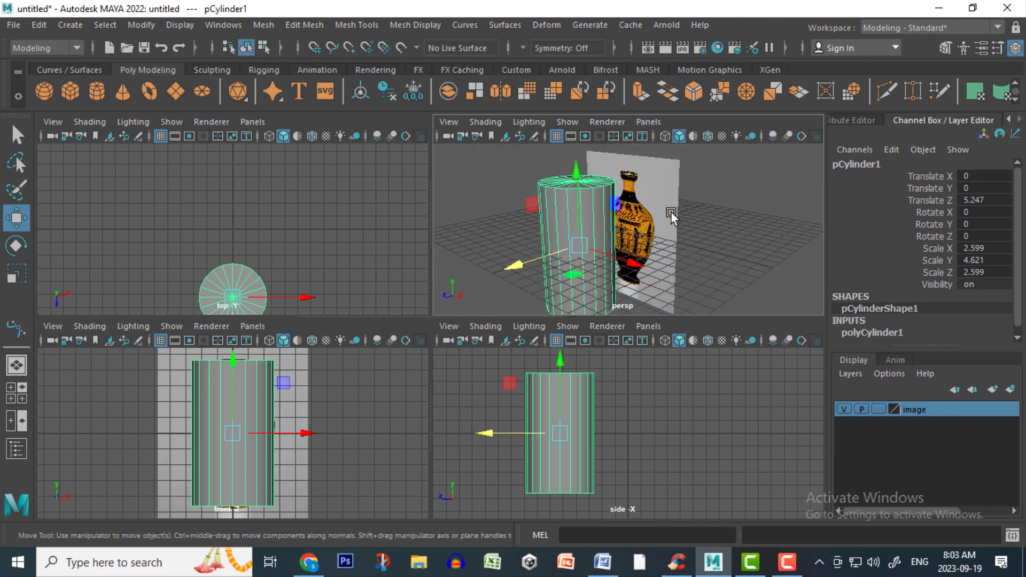
Expand the cylinder's polyCylinder1 inputs and set Subdivisions Caps to 0.
left_click(847, 338)
scroll(897, 329, "down", 3)
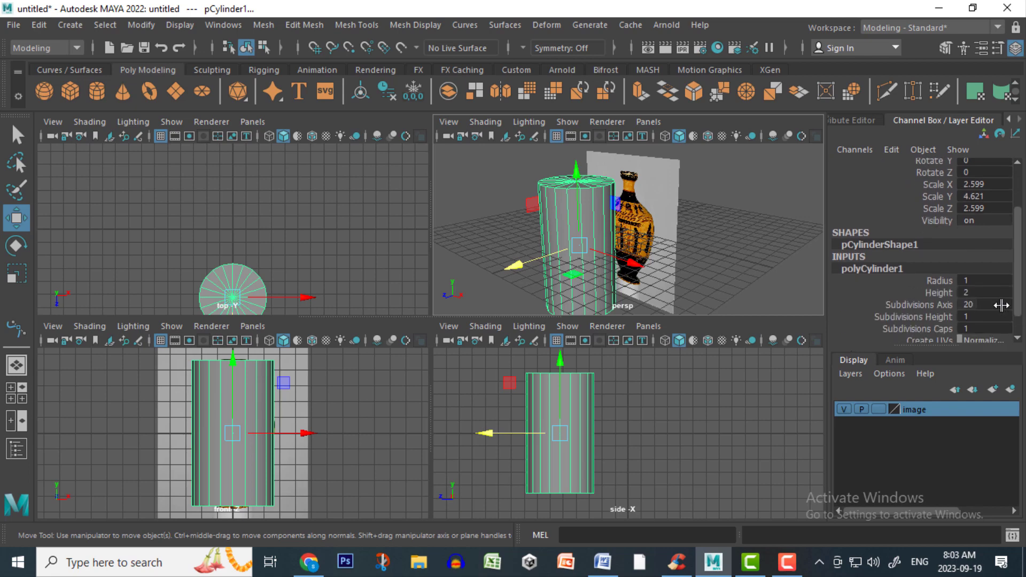
left_click(984, 305)
scroll(988, 308, "down", 2)
scroll(988, 308, "up", 2)
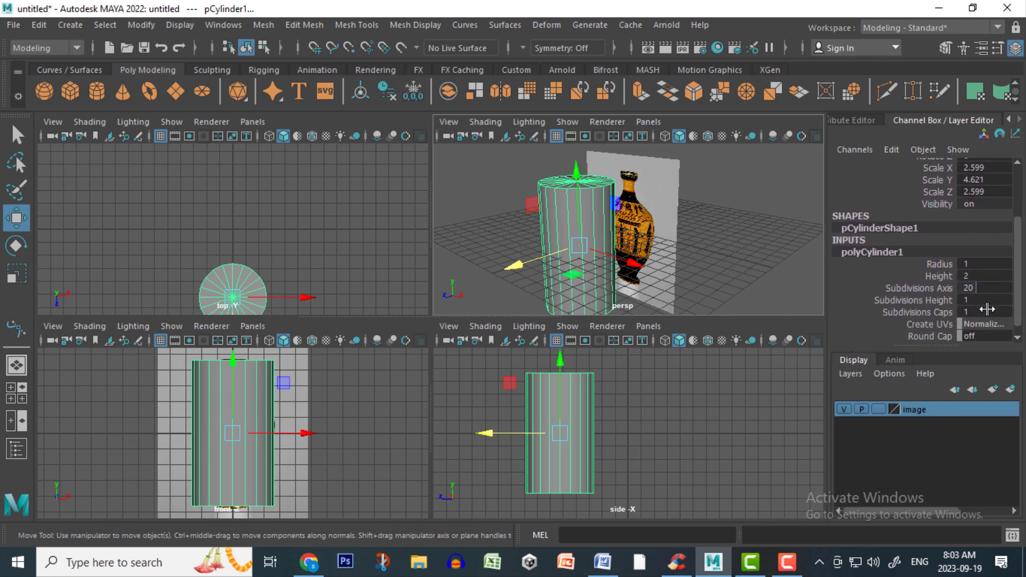
scroll(978, 322, "down", 1)
left_click(979, 323)
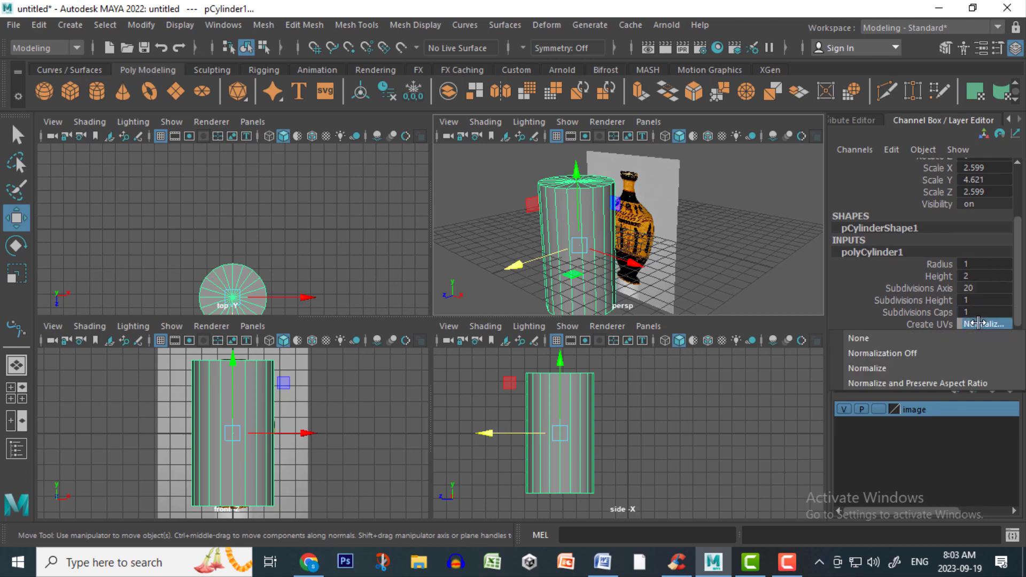
left_click(983, 312)
left_click(983, 312)
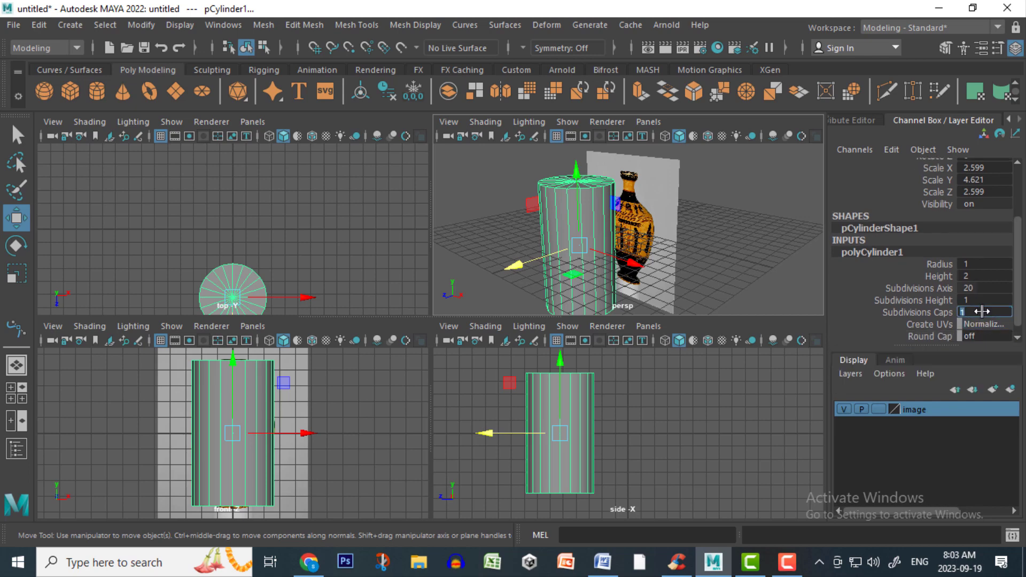
type("0")
key("Return")
Set the cylinder's Subdivisions Axis to 18 and Subdivisions Height to 10.
scroll(980, 304, "up", 1)
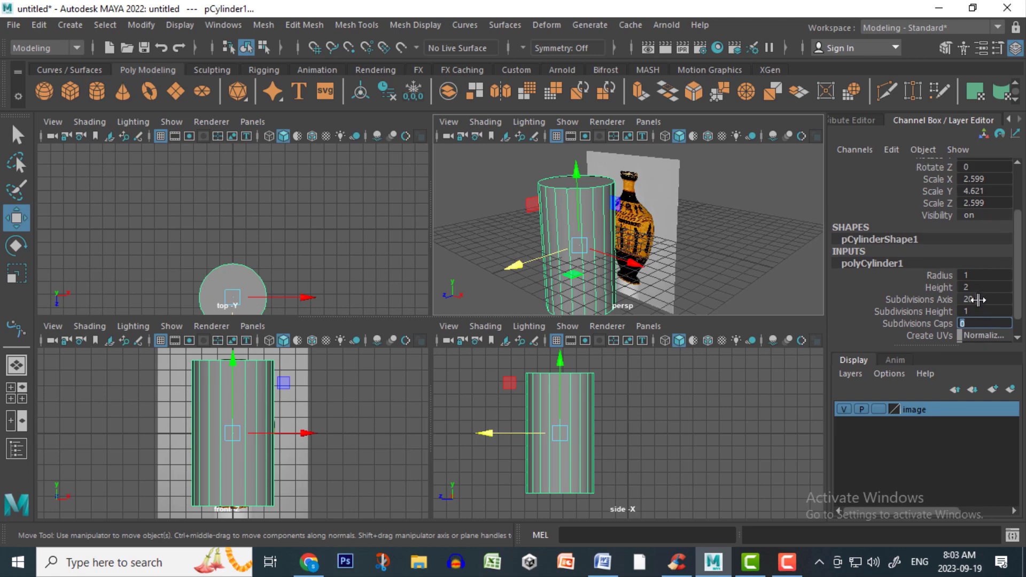
left_click(977, 300)
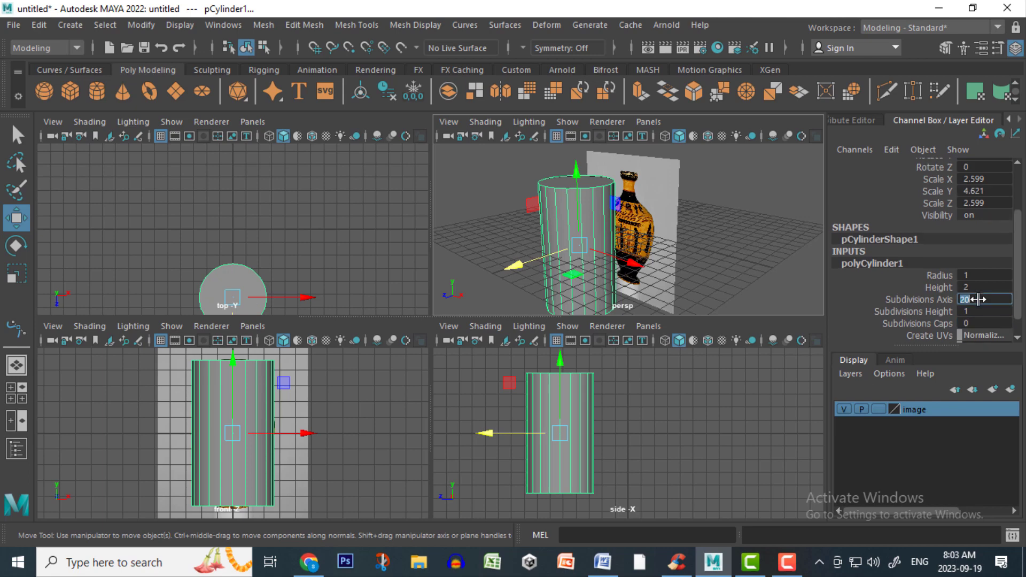
type("18")
key("Return")
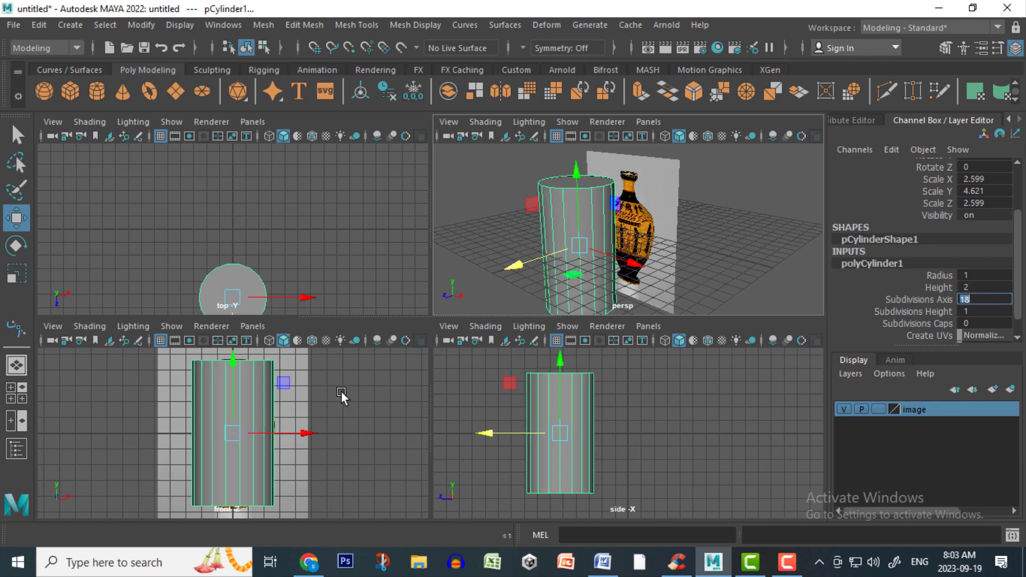
left_click(975, 311)
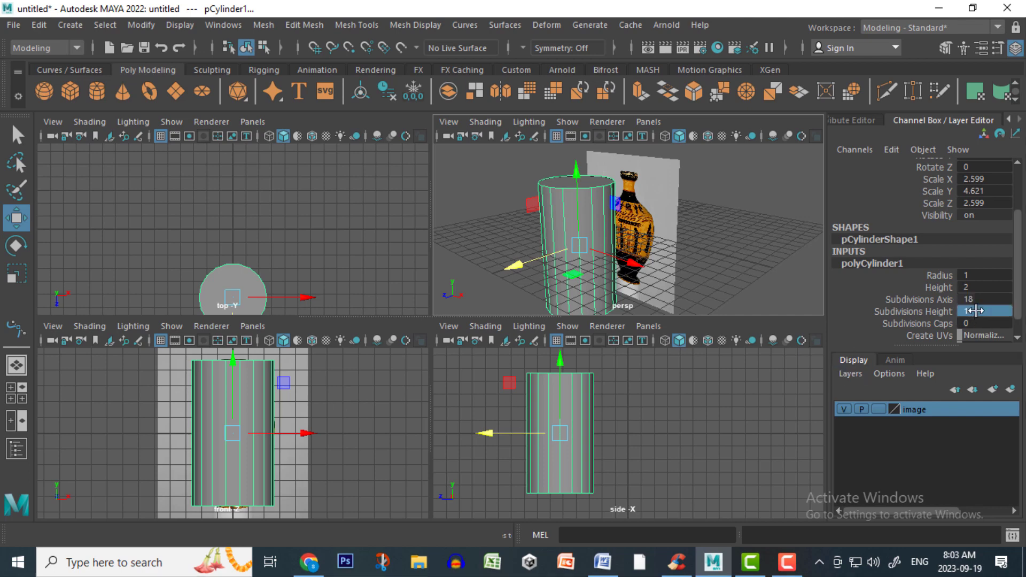
type("10")
key("Return")
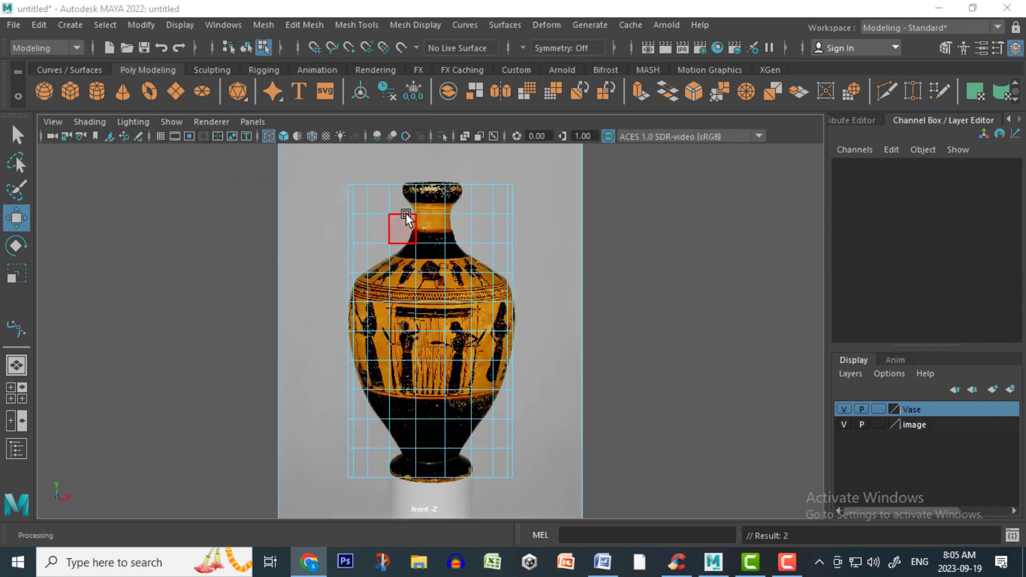
Select the cylinder's top row of vertices in the front view and scale it to about 0.36 to match the vase rim.
right_click_drag(407, 147, 336, 148)
left_click_drag(337, 173, 522, 194)
key("r")
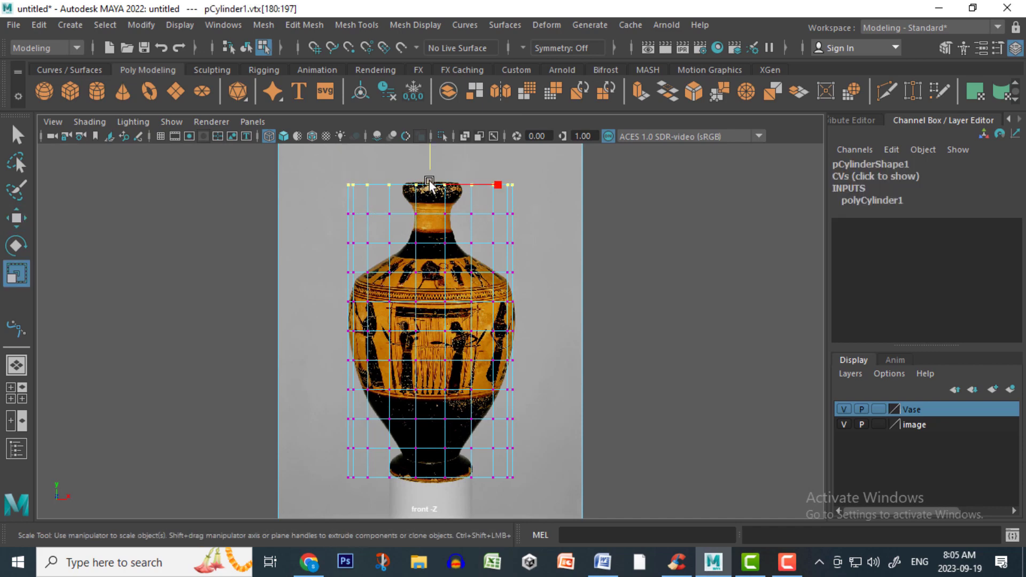
left_click_drag(428, 185, 355, 182)
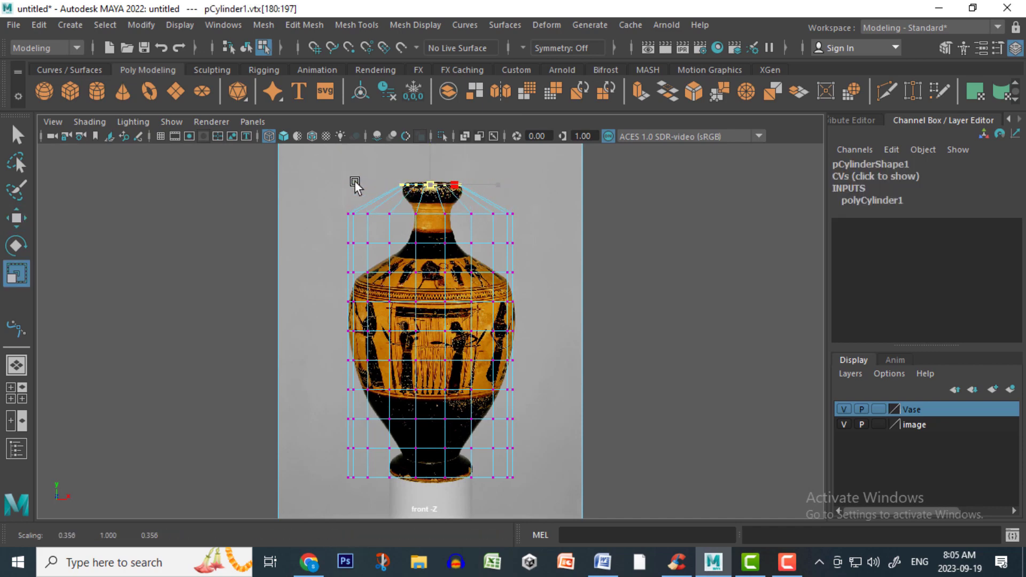
Scale the second row of vertices from the top to about 0.18 to match the vase's neck.
scroll(356, 192, "down", 1)
left_click_drag(346, 223, 557, 233)
left_click_drag(431, 223, 355, 201)
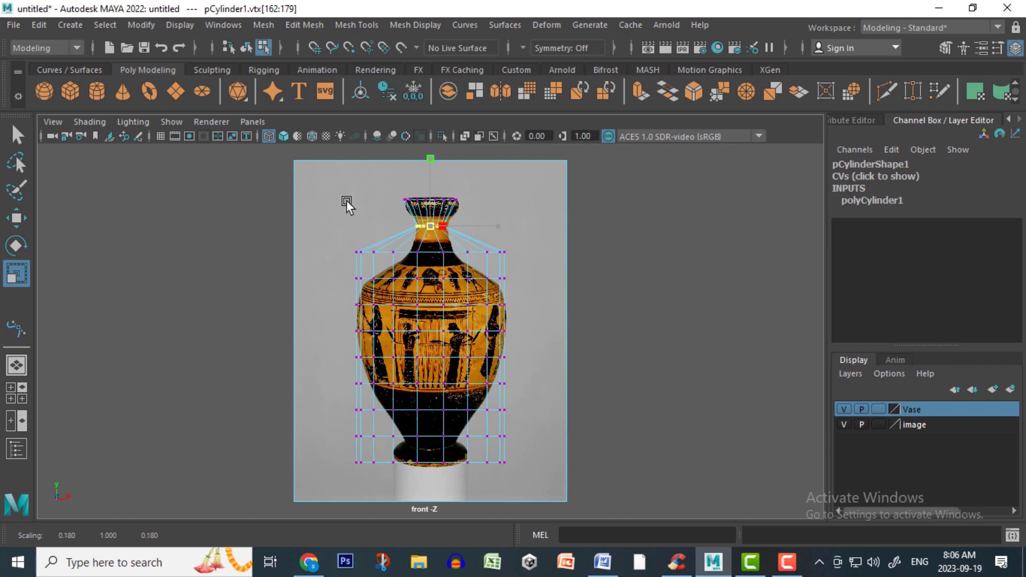
Scale the third row of vertices from the top inward to match the base of the vase's neck.
scroll(412, 313, "up", 5)
scroll(419, 319, "down", 2)
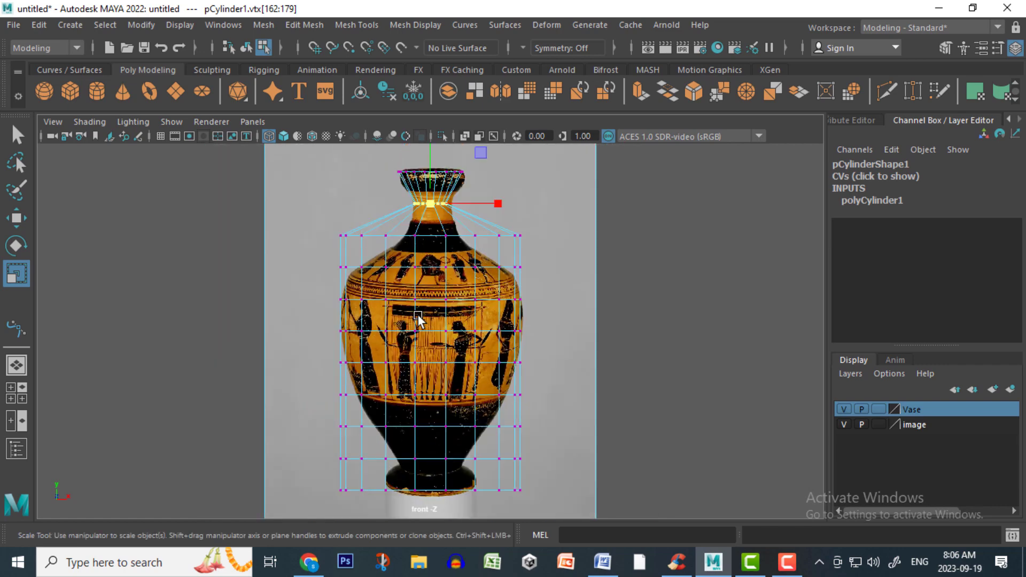
scroll(384, 273, "down", 1)
left_click_drag(300, 211, 581, 240)
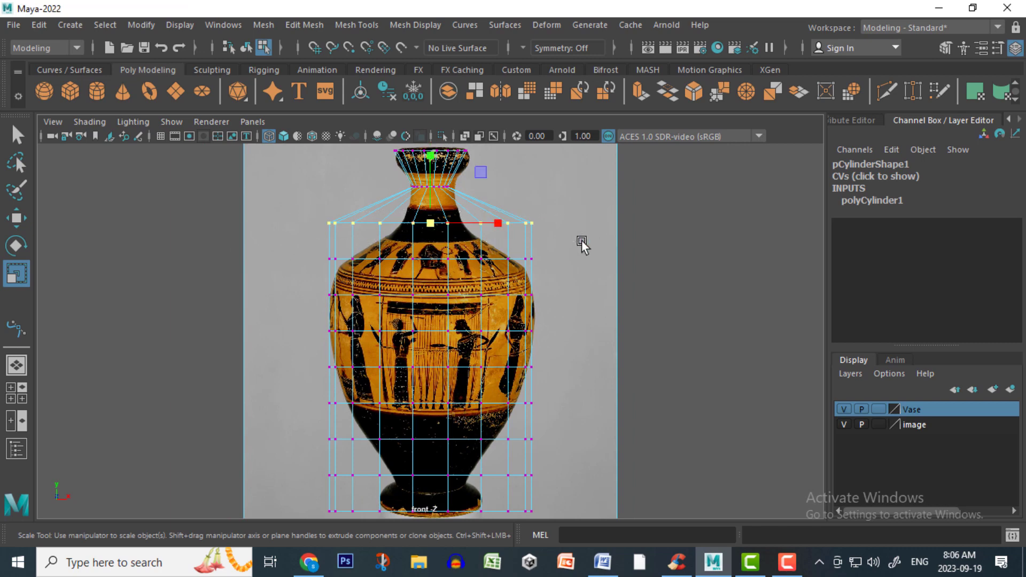
left_click_drag(427, 221, 328, 177)
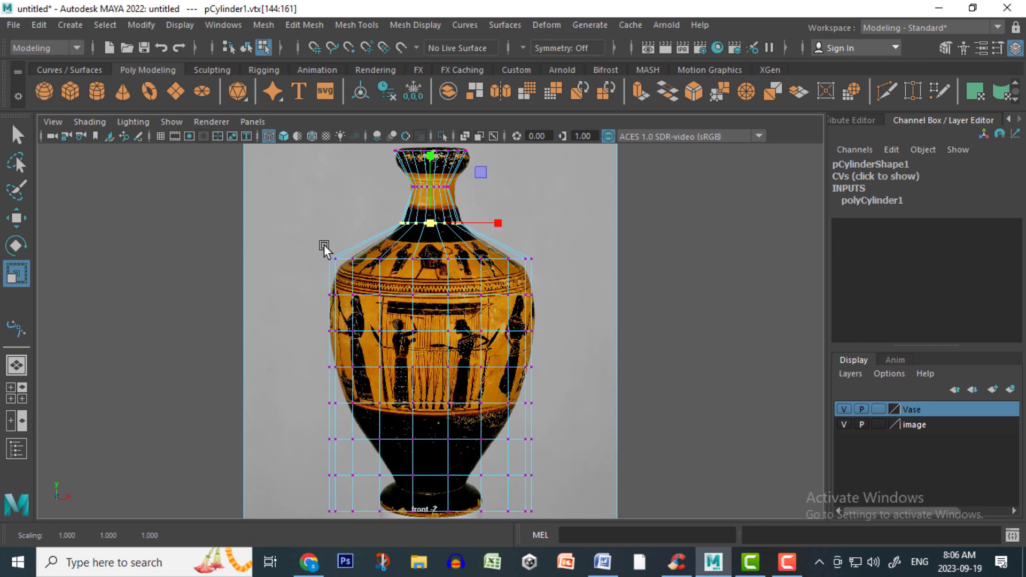
Scale the fourth and fifth rows of vertices from the top to follow the vase's shoulder outline.
left_click_drag(319, 249, 604, 267)
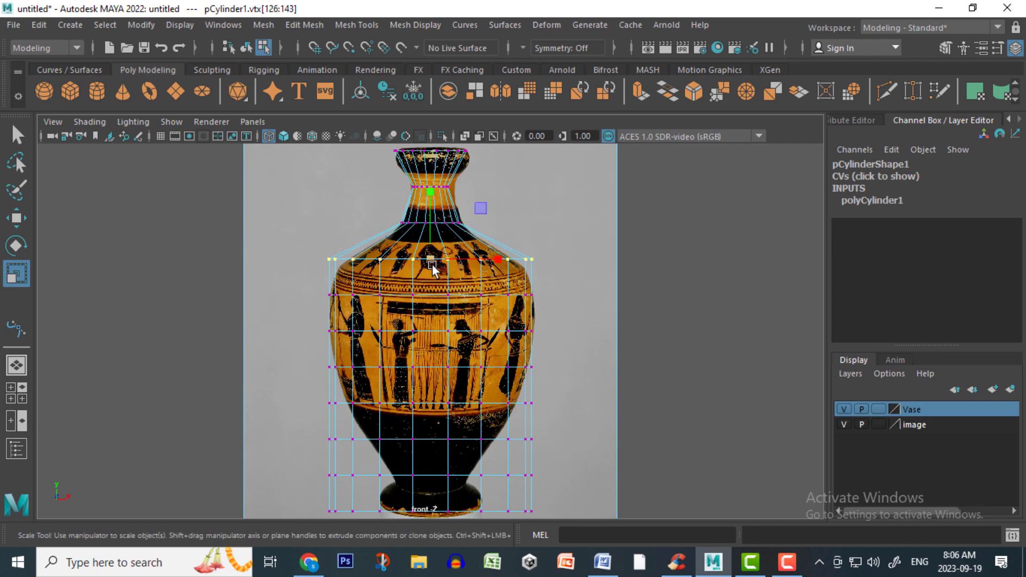
left_click_drag(433, 259, 409, 251)
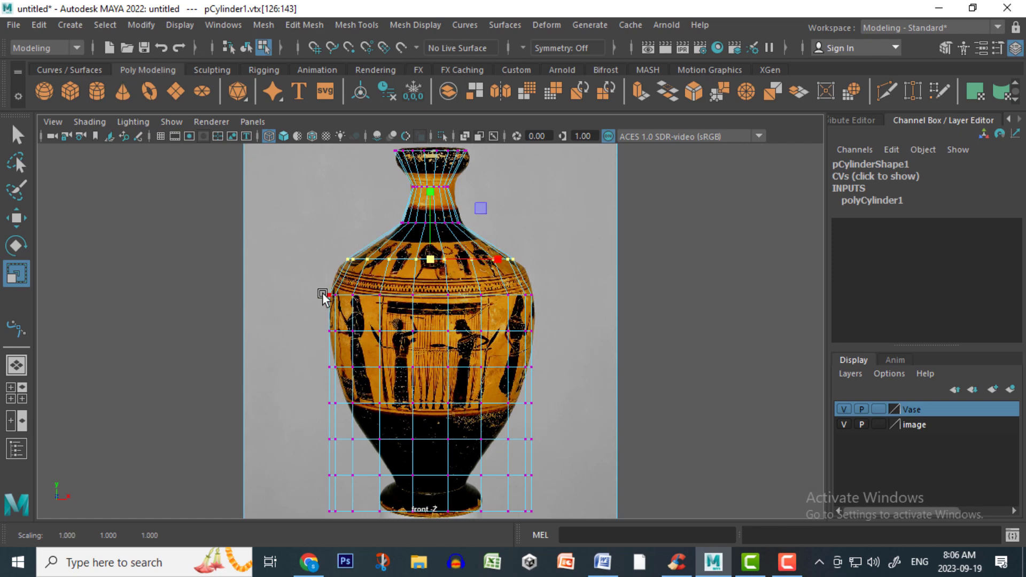
left_click_drag(318, 279, 570, 312)
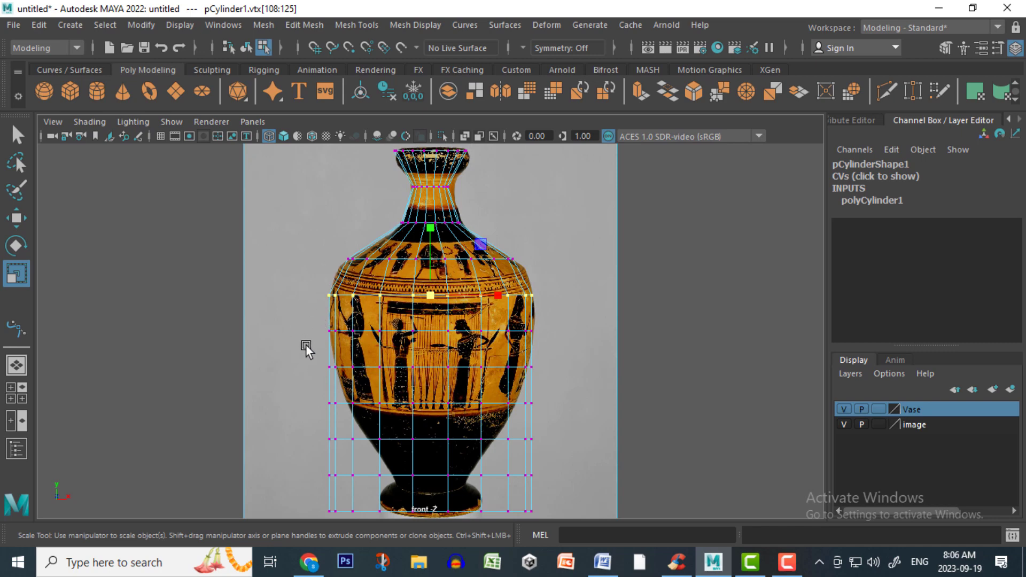
left_click(426, 294)
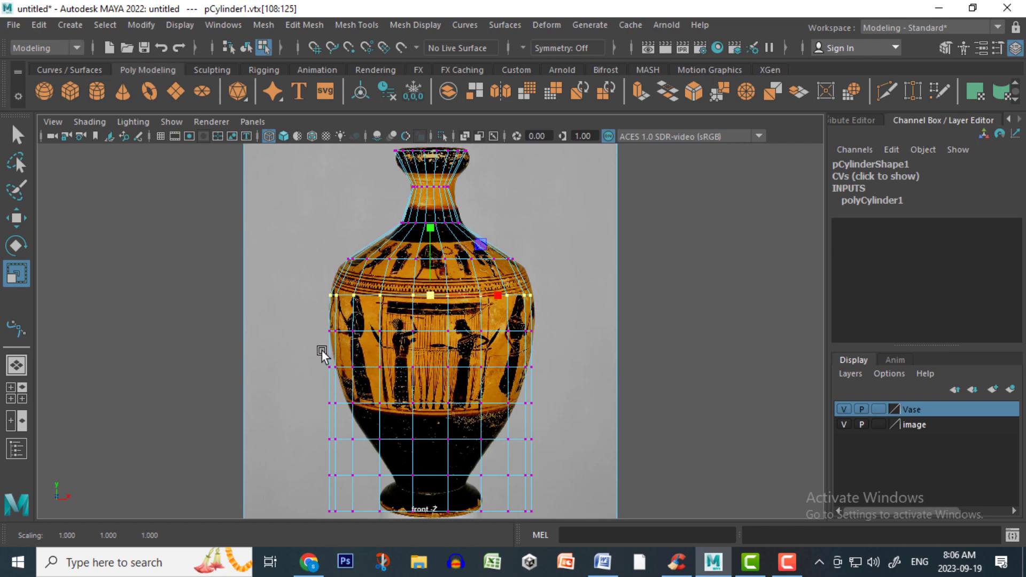
Scale the seventh, eighth and ninth rows of vertices from the top inward to follow the vase's tapering lower body.
left_click_drag(321, 355, 550, 385)
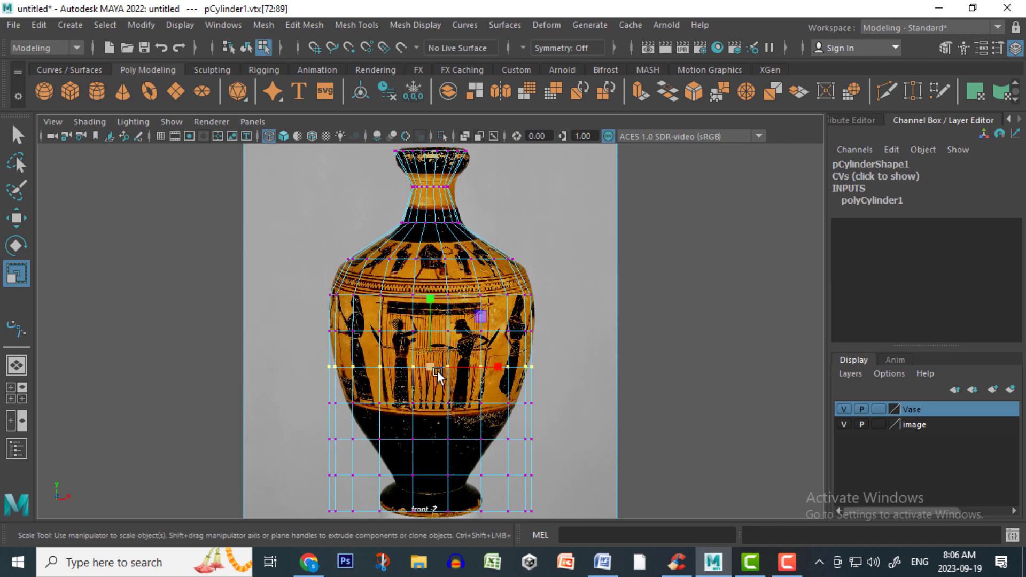
left_click_drag(434, 366, 425, 363)
left_click_drag(316, 389, 556, 418)
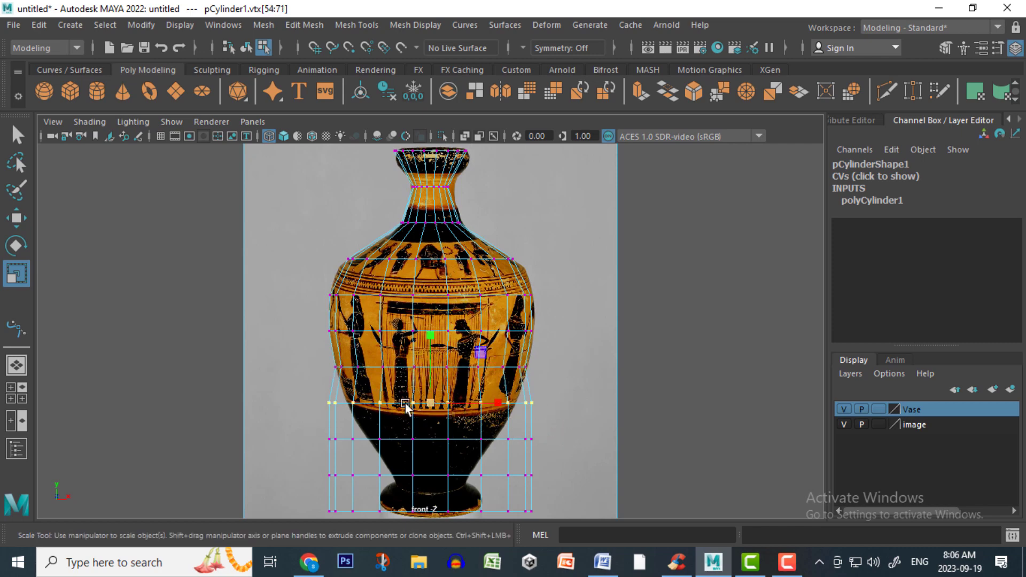
left_click_drag(426, 407, 396, 405)
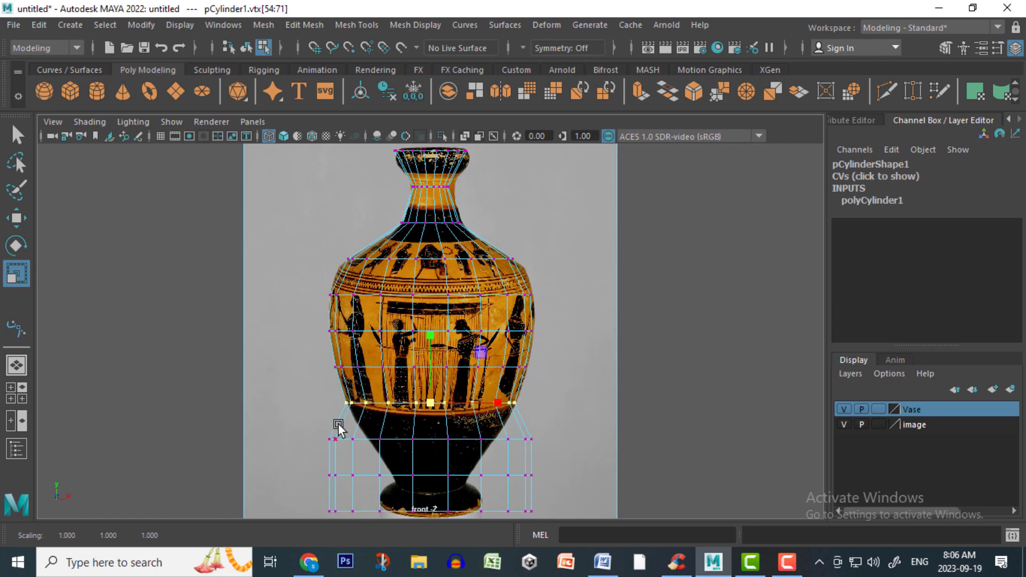
left_click_drag(317, 419, 581, 454)
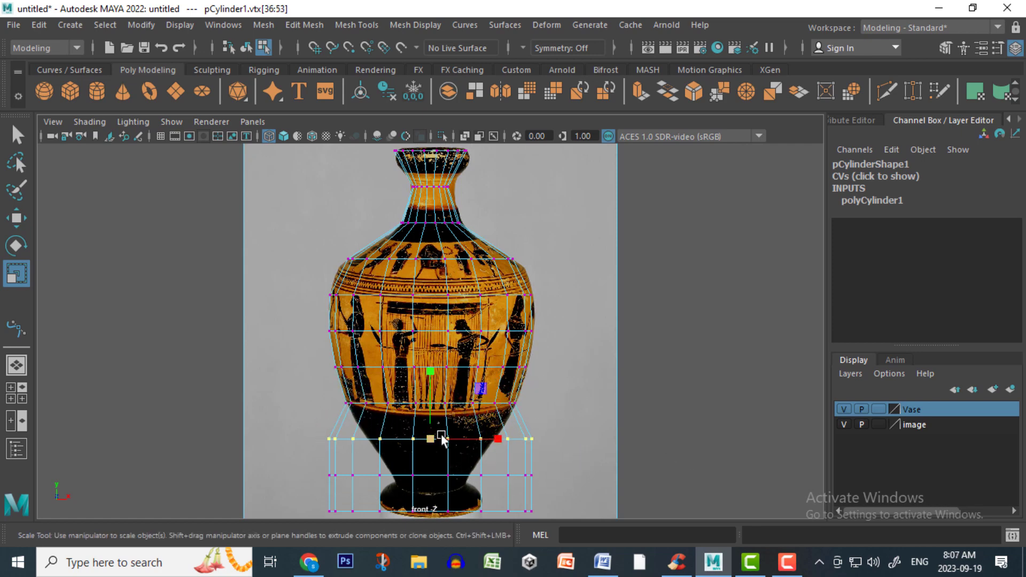
left_click_drag(433, 436, 381, 398)
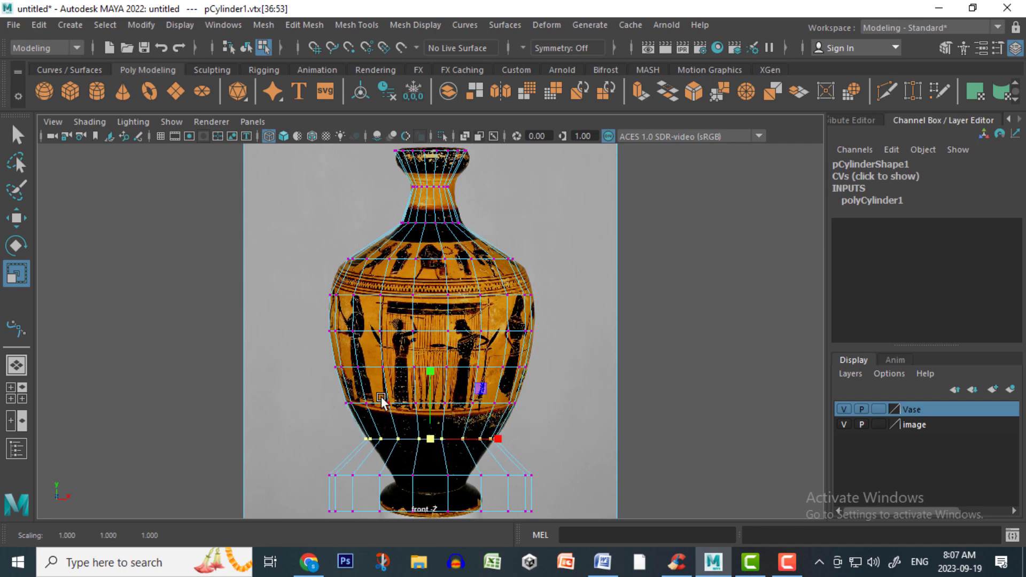
Scale the tenth and bottom rows of vertices inward to match the narrowing above the foot and the vase's base.
left_click_drag(310, 461, 592, 485)
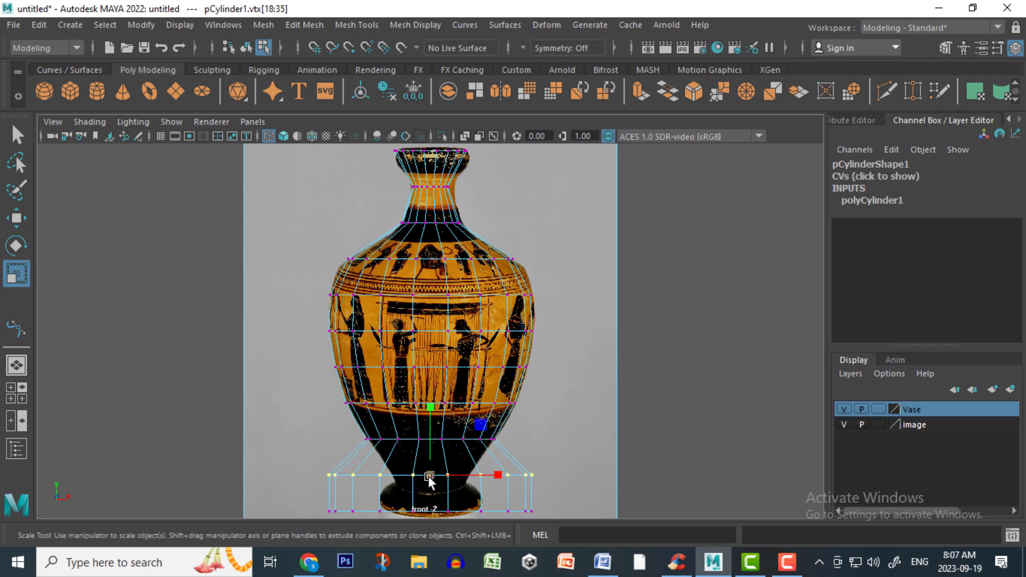
left_click_drag(428, 476, 339, 429)
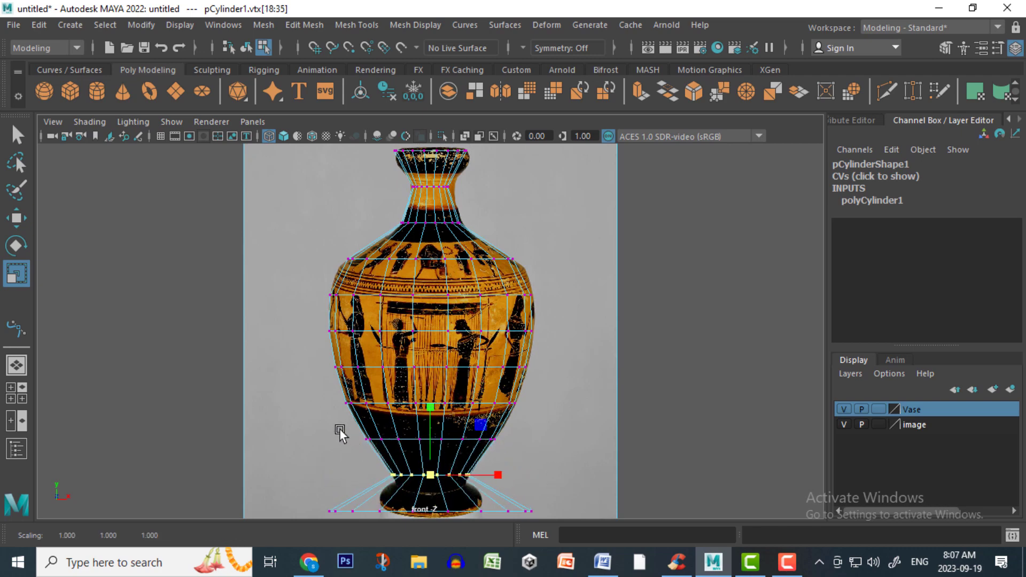
left_click_drag(311, 493, 589, 520)
left_click_drag(434, 509, 369, 486)
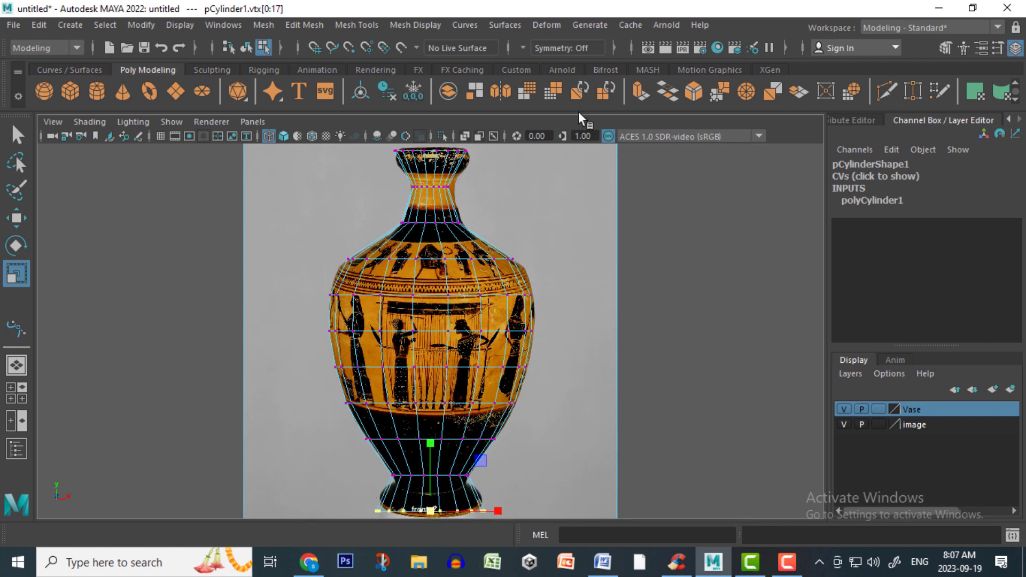
Insert six edge loops with Multi-Cut: one below the rim, one on the lower neck, two on the shoulder and two in the foot.
left_click(887, 92)
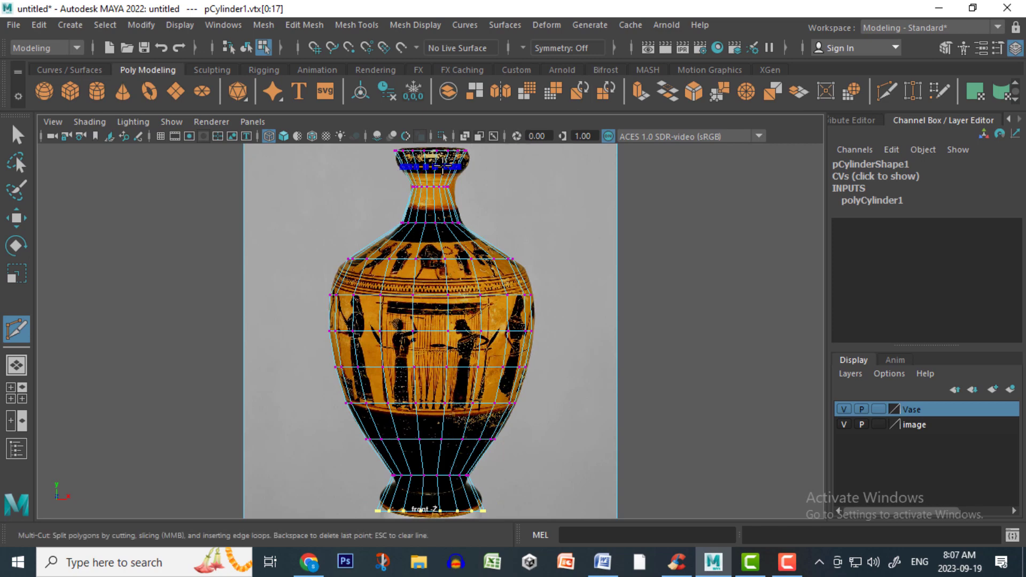
left_click(443, 166, "ctrl")
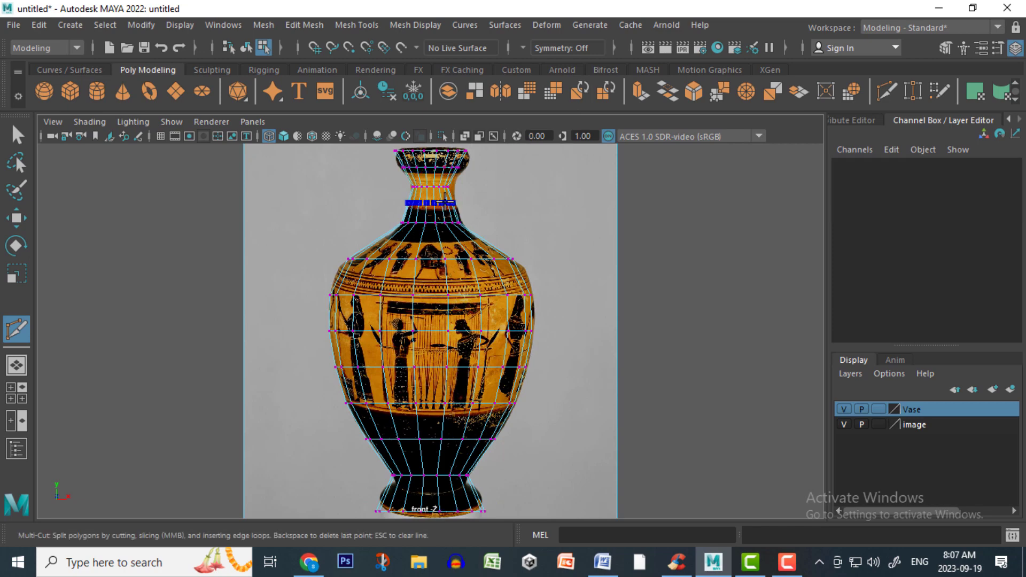
scroll(445, 201, "down", 1)
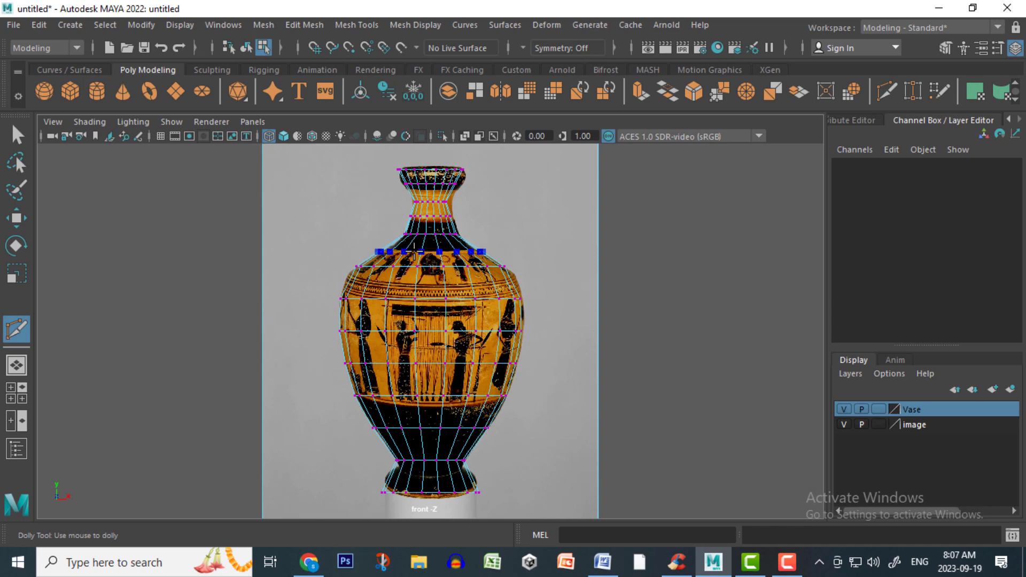
left_click(414, 251, "ctrl")
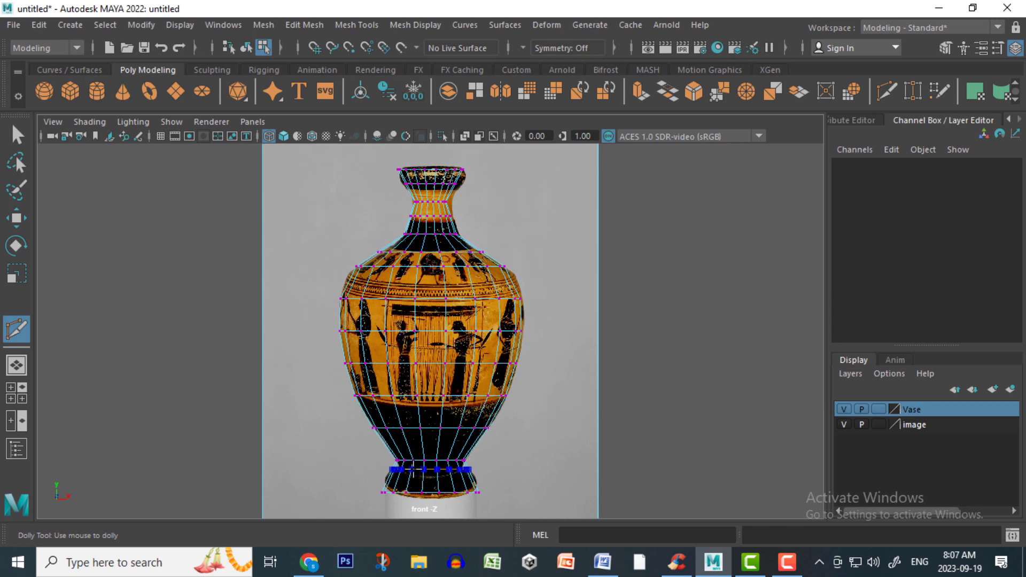
scroll(411, 471, "down", 1)
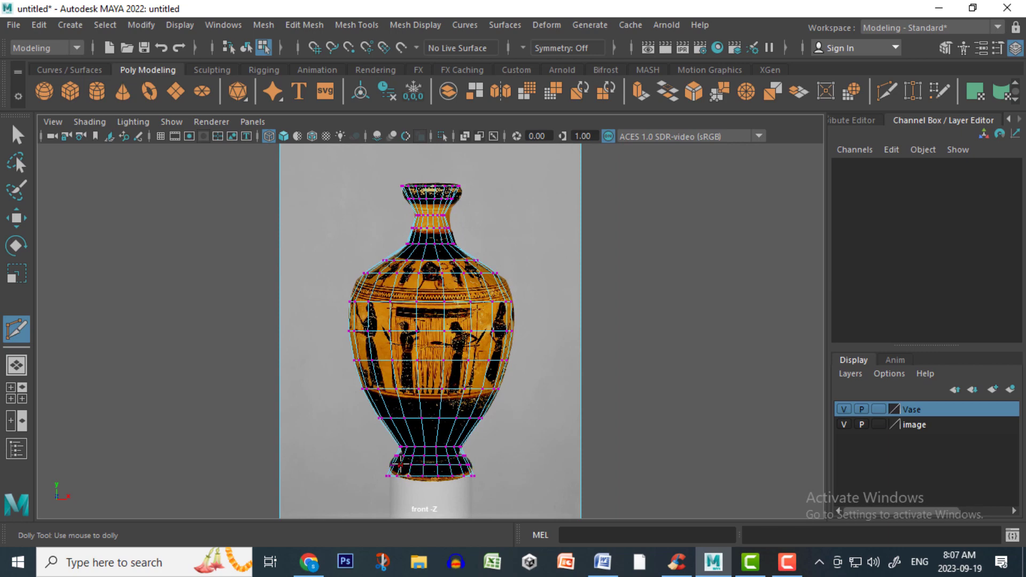
scroll(438, 211, "up", 4)
scroll(441, 227, "down", 5)
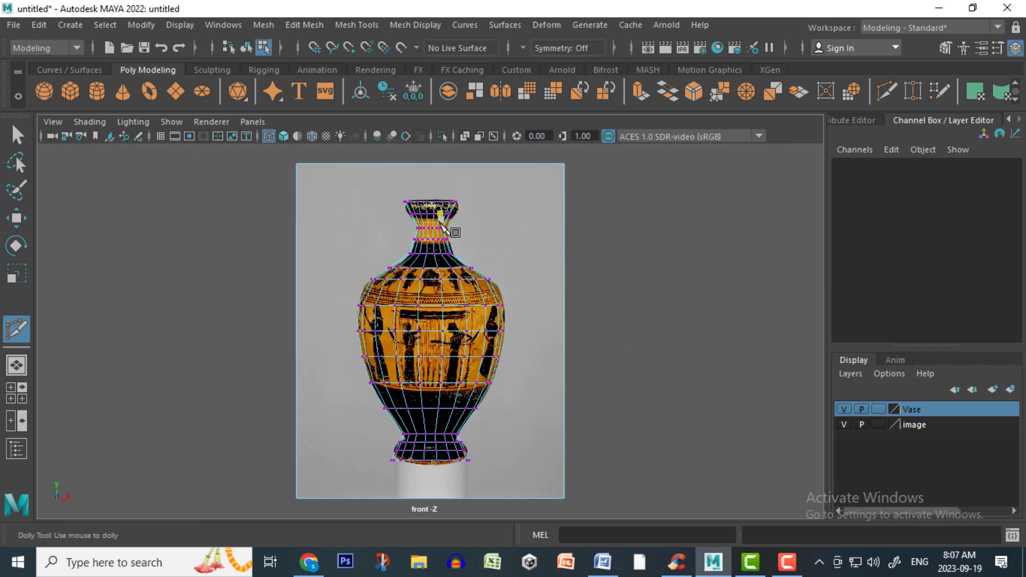
scroll(410, 331, "up", 1)
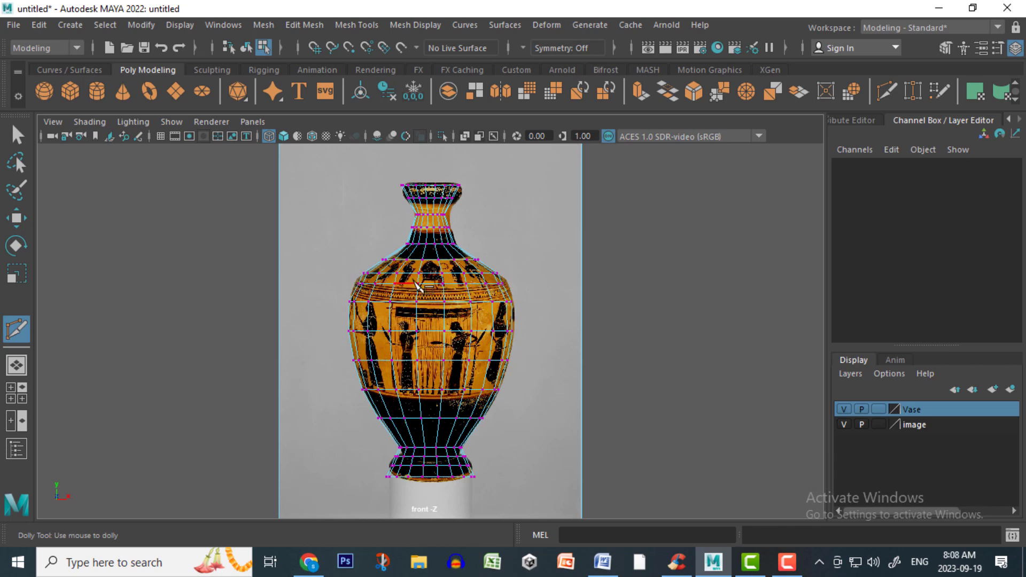
Select the added row of vertices on the lower shoulder and scale it slightly outward to the vase's outline.
key("q")
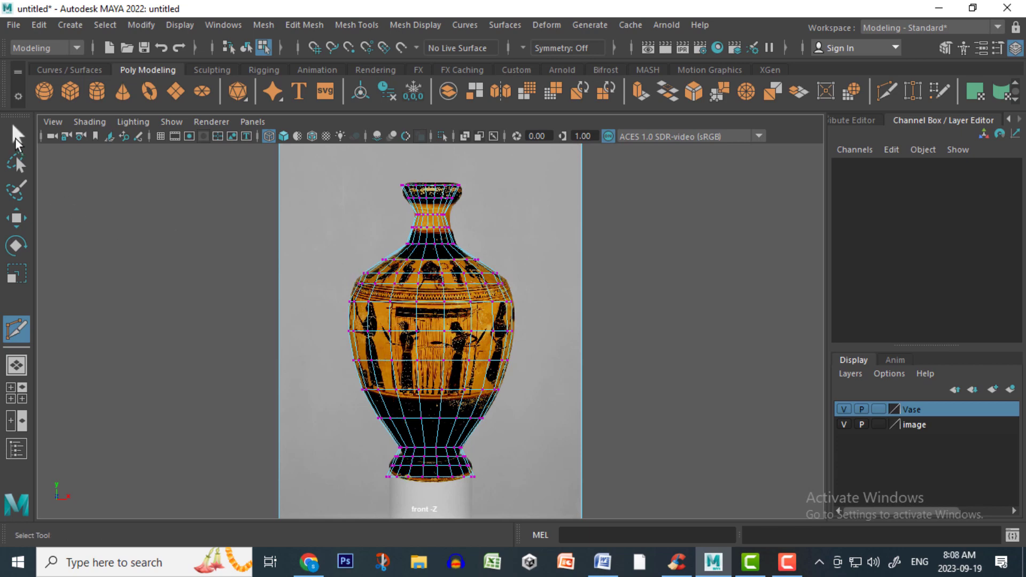
left_click_drag(355, 278, 535, 295)
key("r")
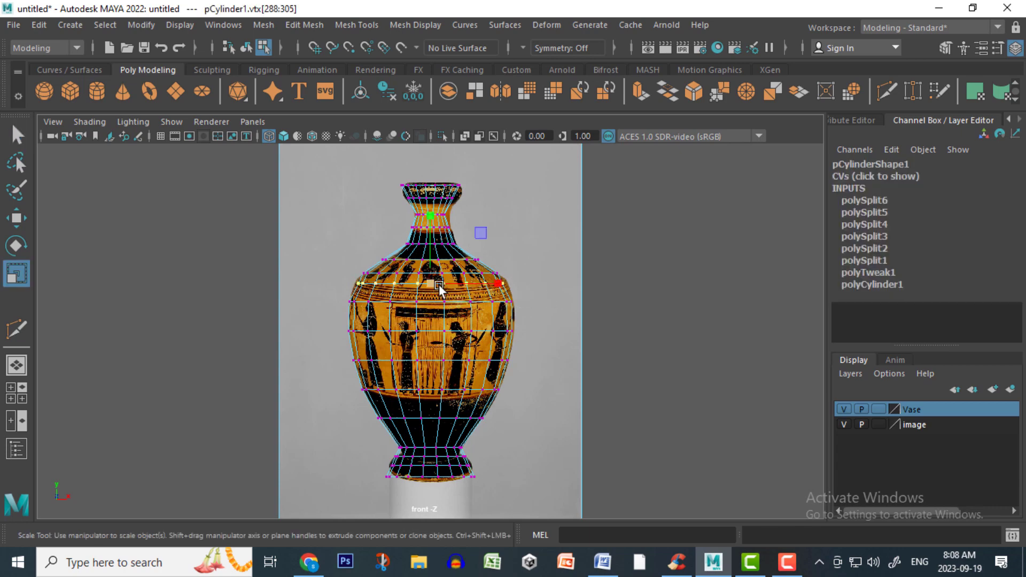
left_click_drag(435, 284, 440, 301)
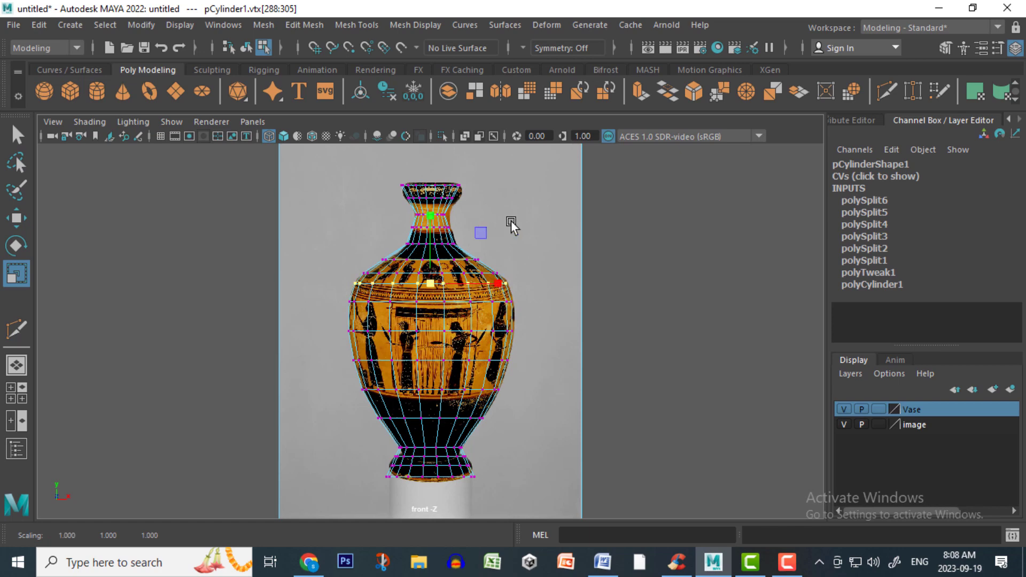
Scale the added row of vertices below the rim outward to match the vase's lip.
scroll(383, 194, "up", 1)
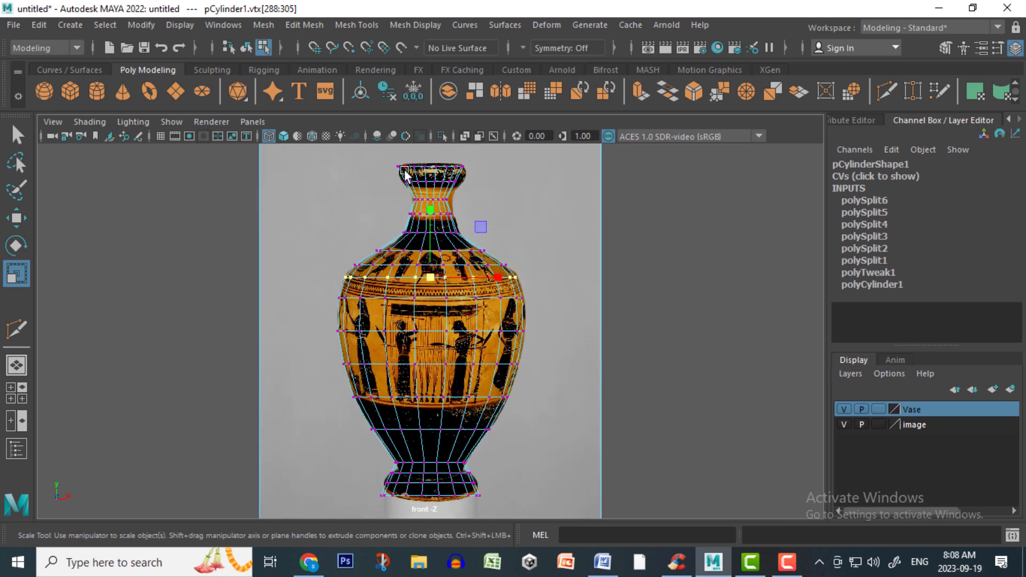
left_click_drag(383, 176, 511, 187)
scroll(424, 186, "up", 1)
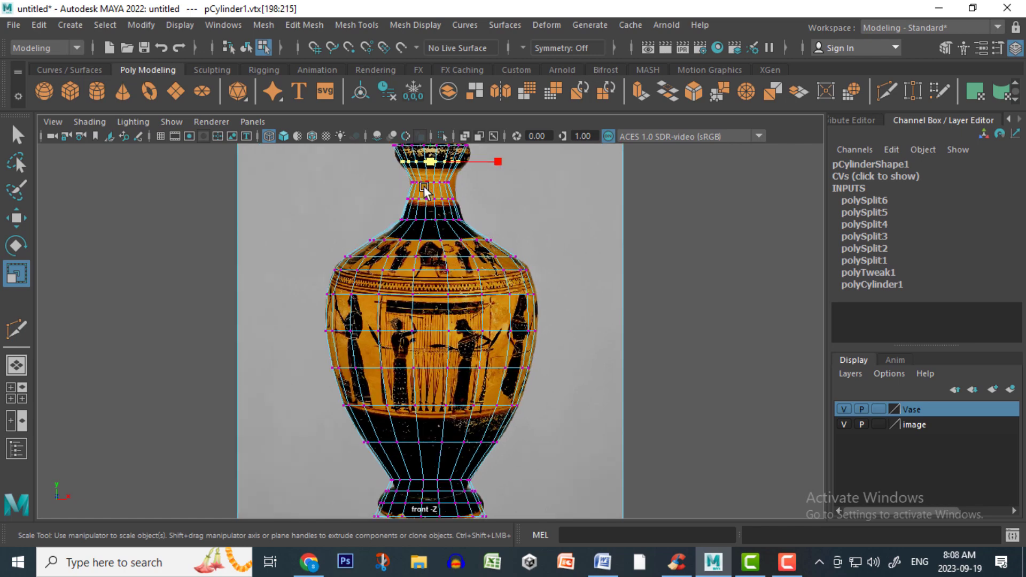
left_click_drag(433, 166, 444, 166)
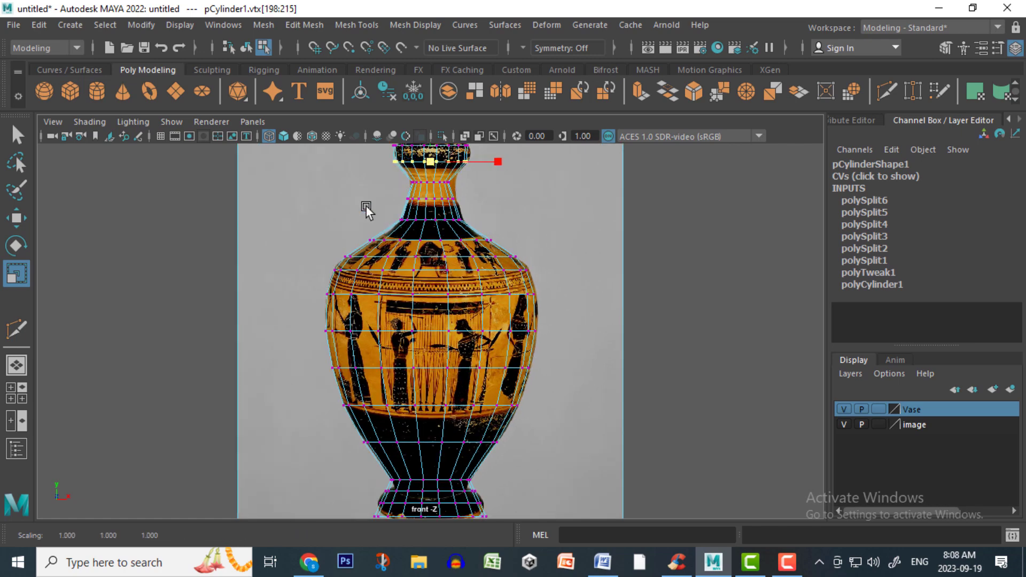
Scale the added row of vertices on the lower neck to about 0.92 to fit the vase's outline.
left_click_drag(387, 188, 471, 205)
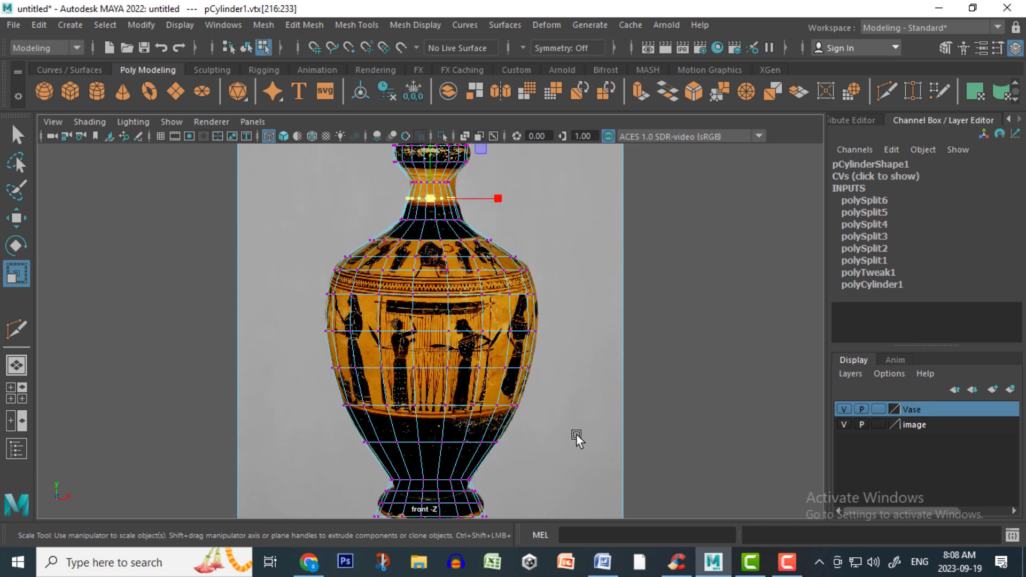
scroll(436, 199, "up", 1)
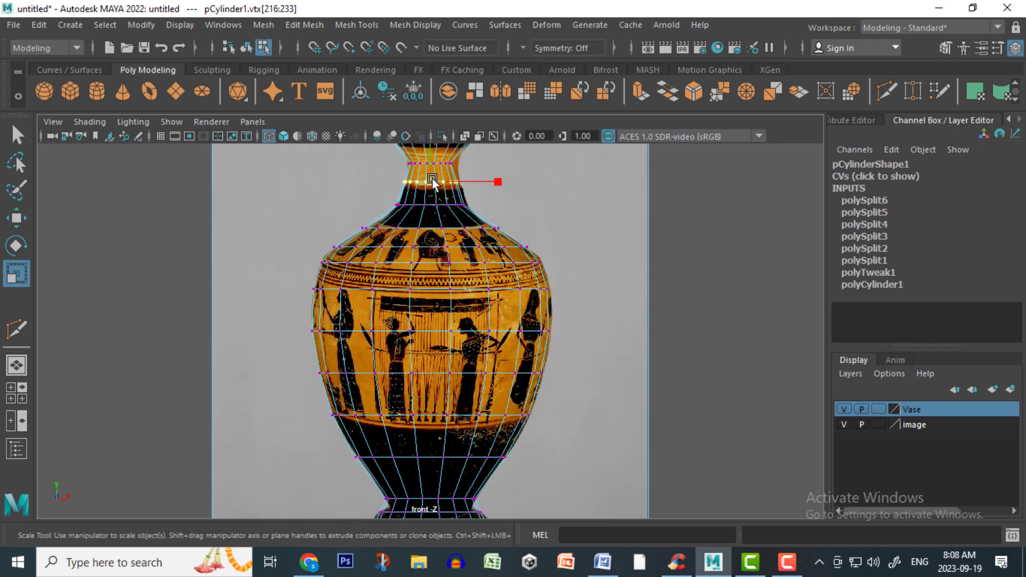
left_click_drag(432, 177, 429, 180)
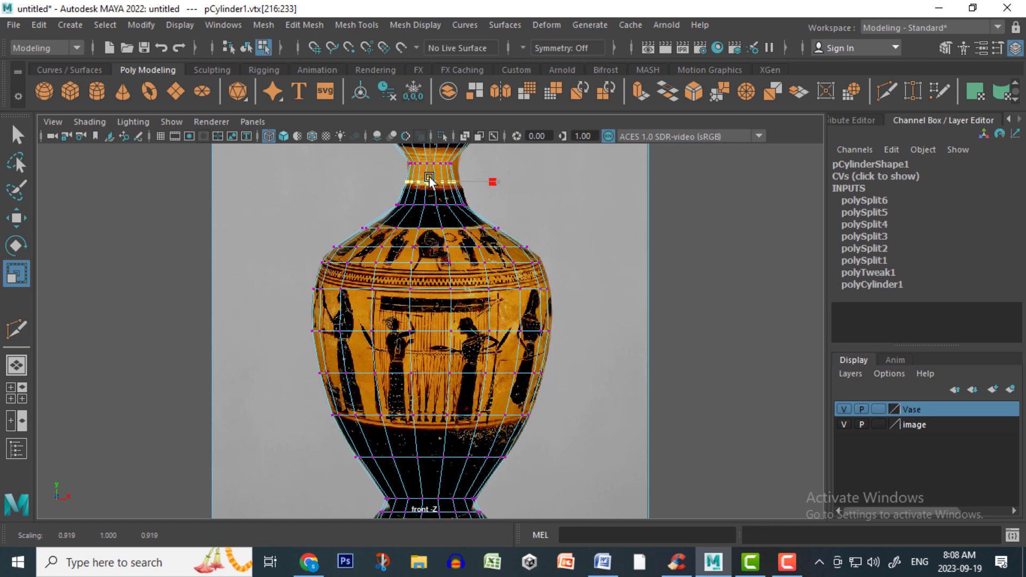
scroll(518, 226, "down", 2)
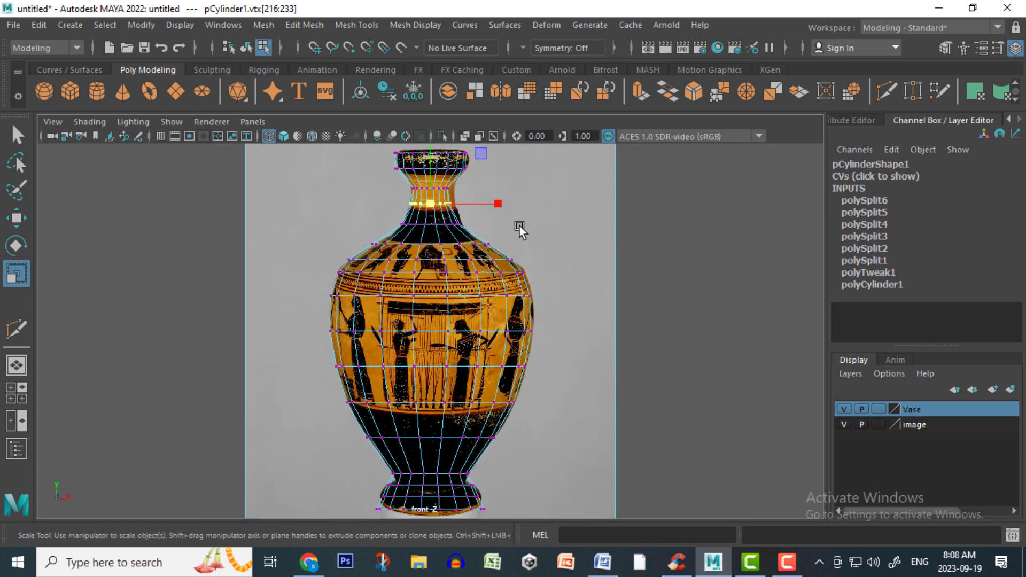
Select the upper added row of vertices in the foot, raise it slightly and scale it inward to the vase's outline.
scroll(518, 225, "down", 1)
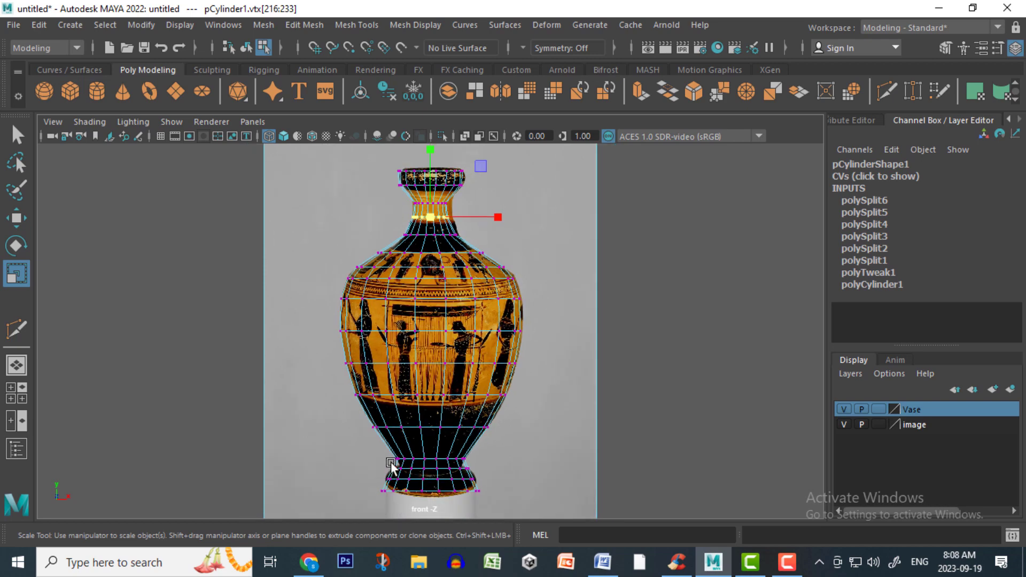
left_click_drag(391, 464, 486, 472)
scroll(472, 463, "up", 1)
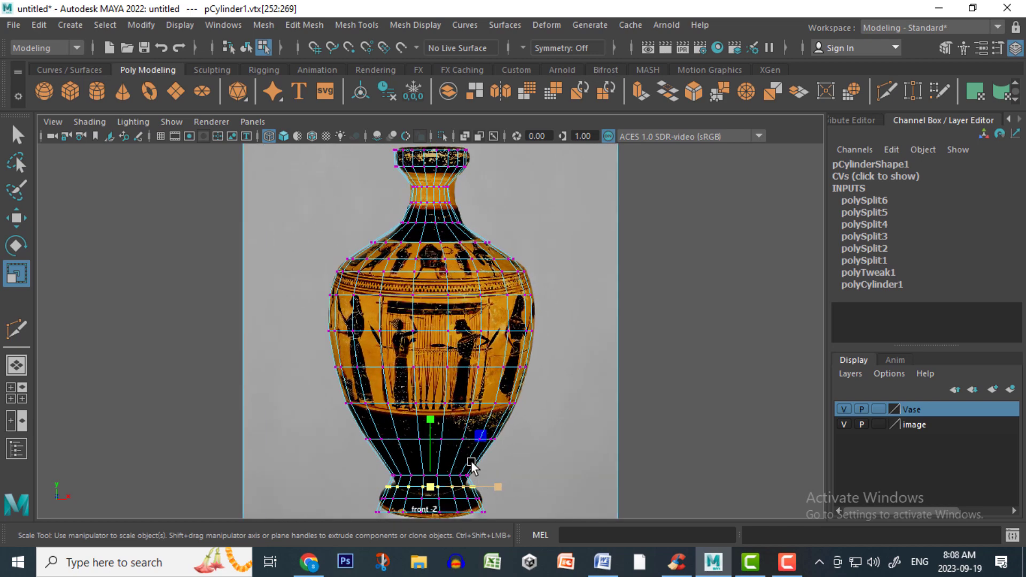
key("w")
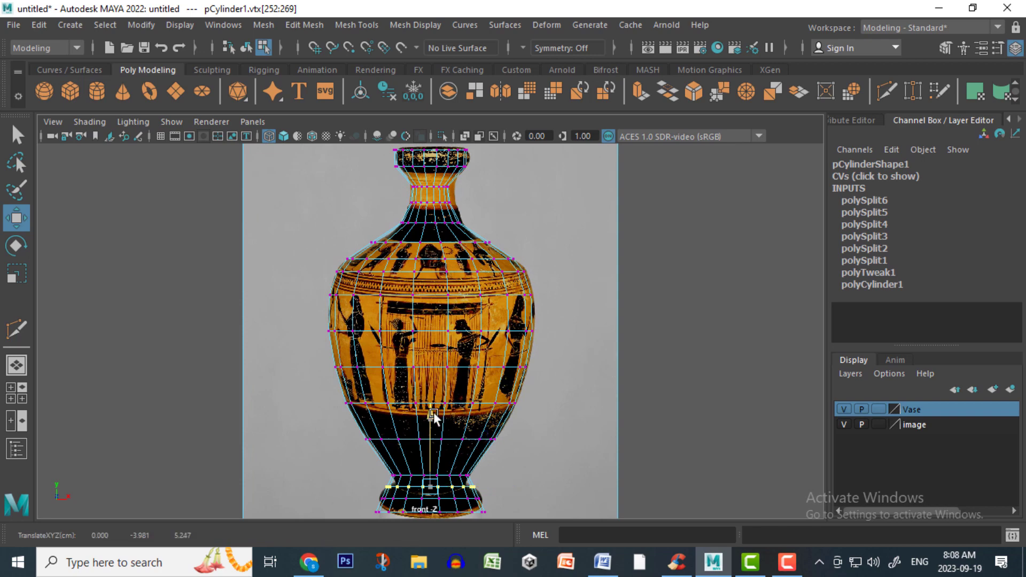
left_click_drag(434, 412, 438, 409)
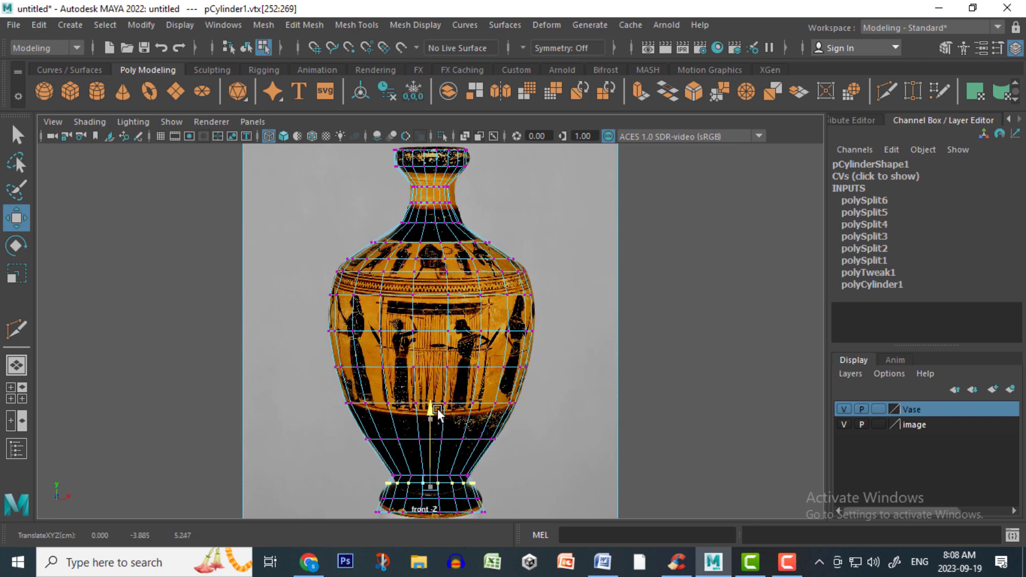
key("r")
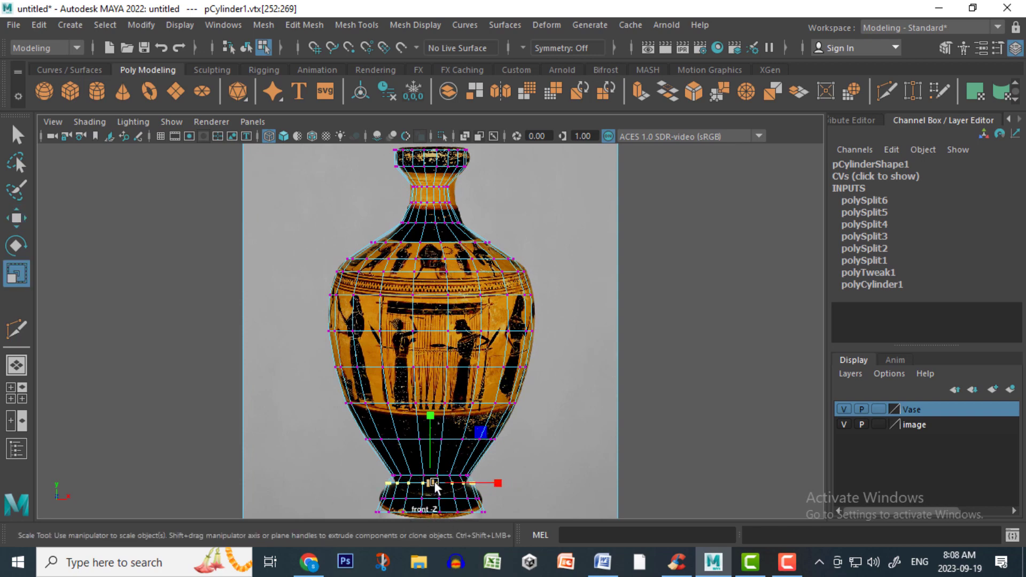
left_click_drag(434, 482, 519, 503)
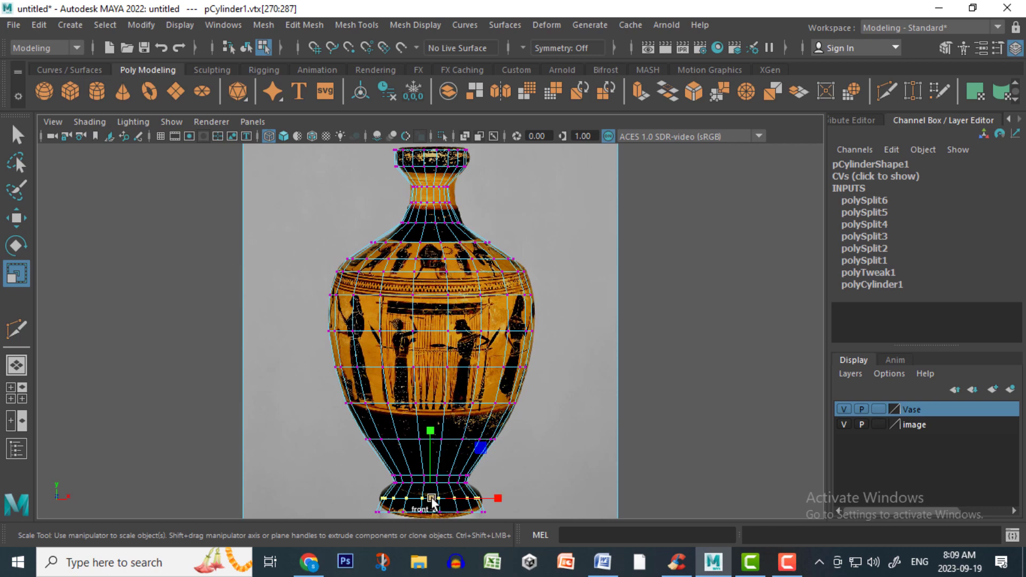
Scale the lower added row of vertices in the foot slightly outward and raise it to the base's widest edge.
left_click_drag(432, 496, 435, 499)
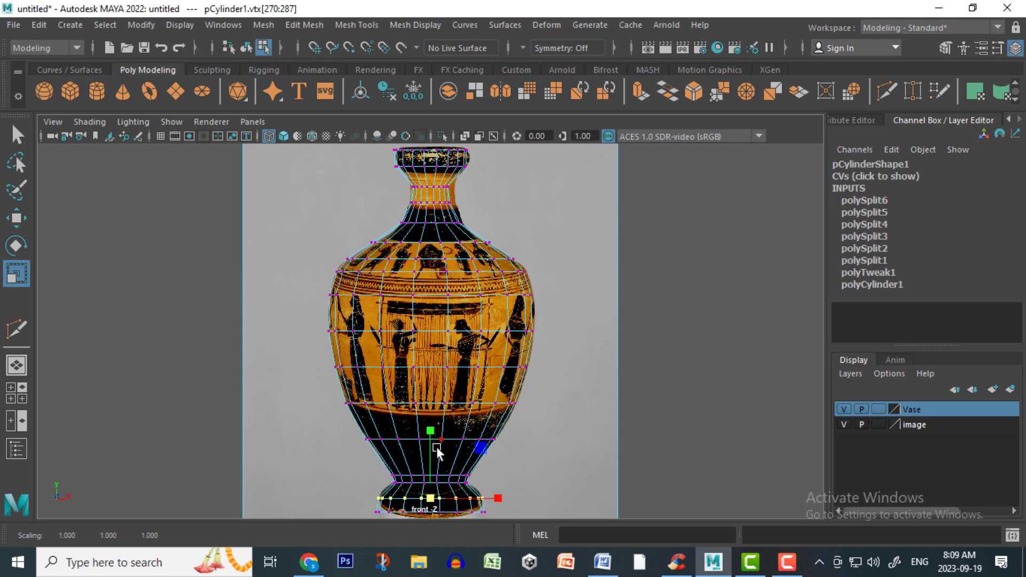
key("w")
left_click_drag(431, 424, 435, 419)
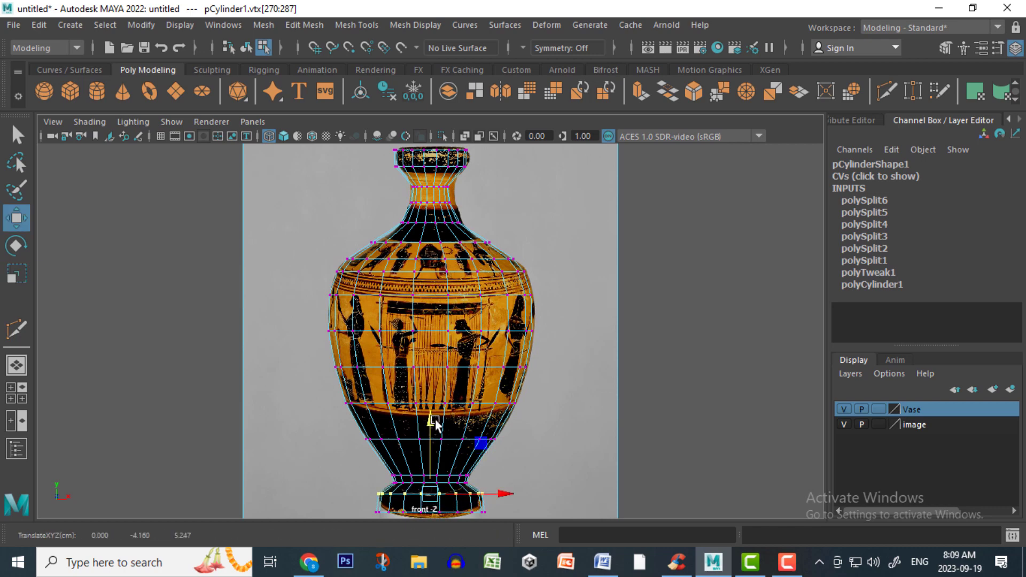
Select the bottom row of vertices of the foot and scale it to about 1.01 in X and Z.
left_click_drag(374, 504, 515, 523)
key("r")
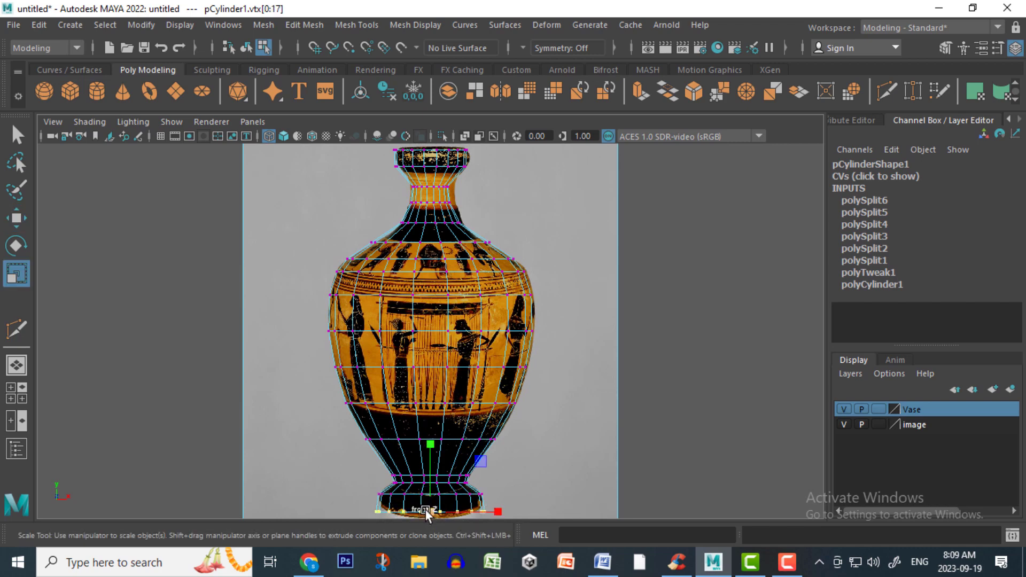
left_click_drag(434, 511, 431, 507)
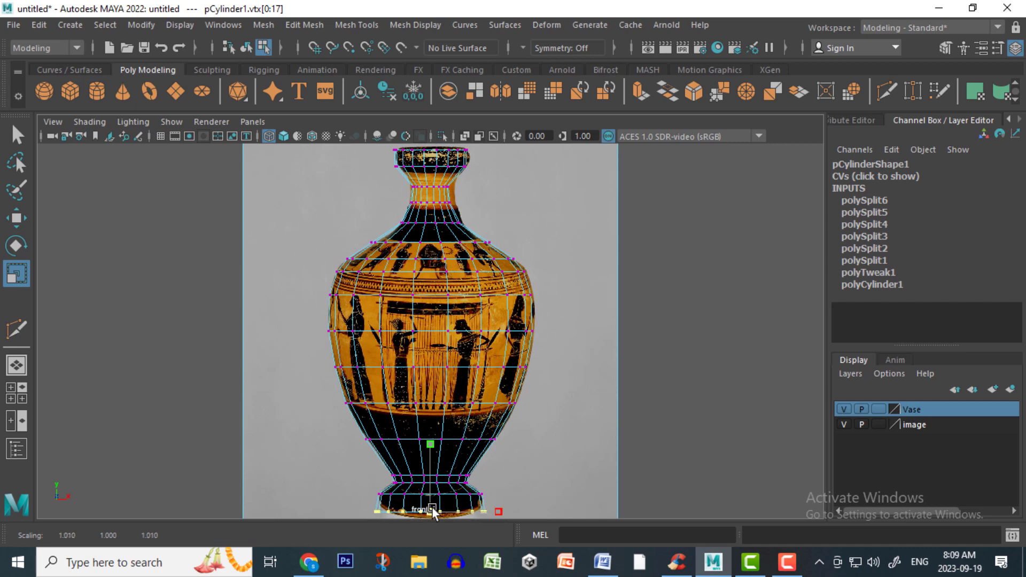
Insert an edge loop around the lip just below the top rim with Multi-Cut.
left_click(885, 86)
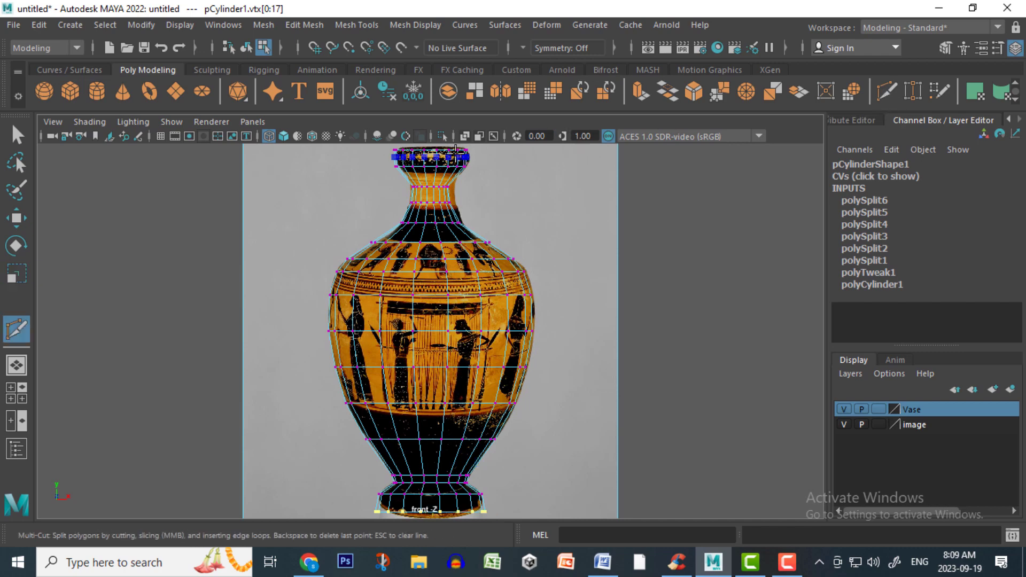
left_click(455, 153, "ctrl")
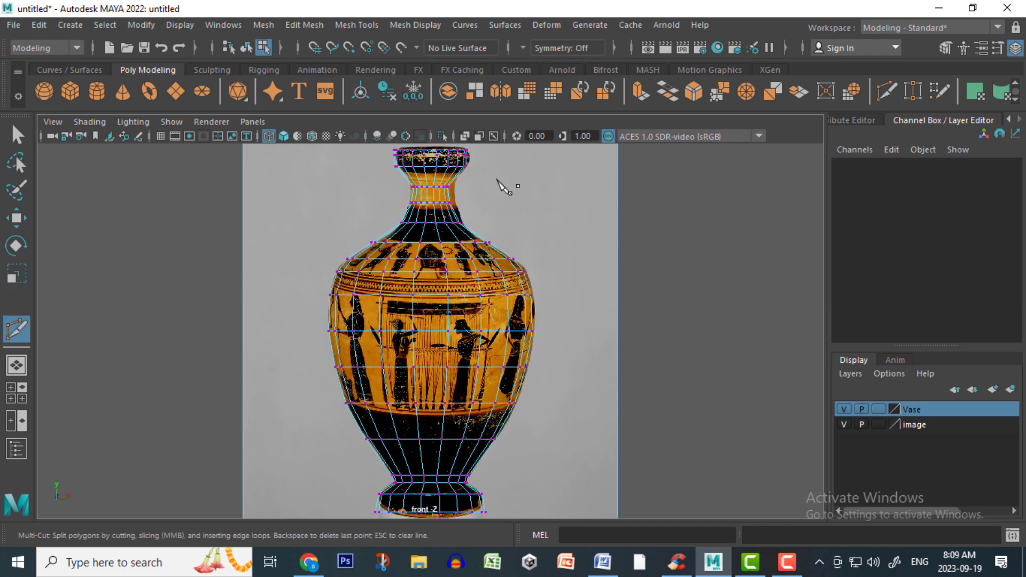
scroll(481, 192, "up", 1)
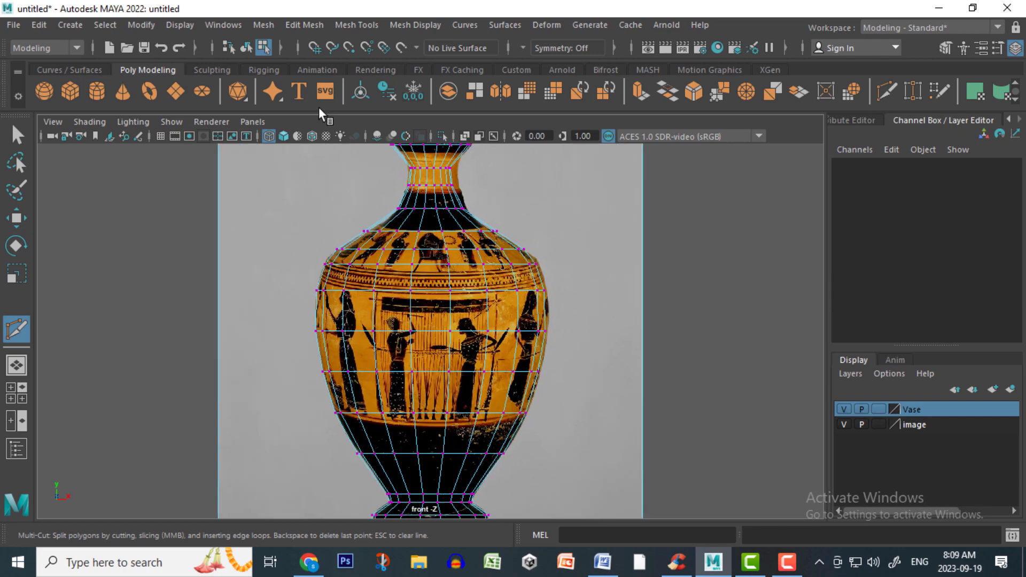
left_click(19, 138)
Select the added row of vertices in the lip and move it down to the lip's middle.
scroll(424, 325, "down", 3)
scroll(387, 178, "up", 2)
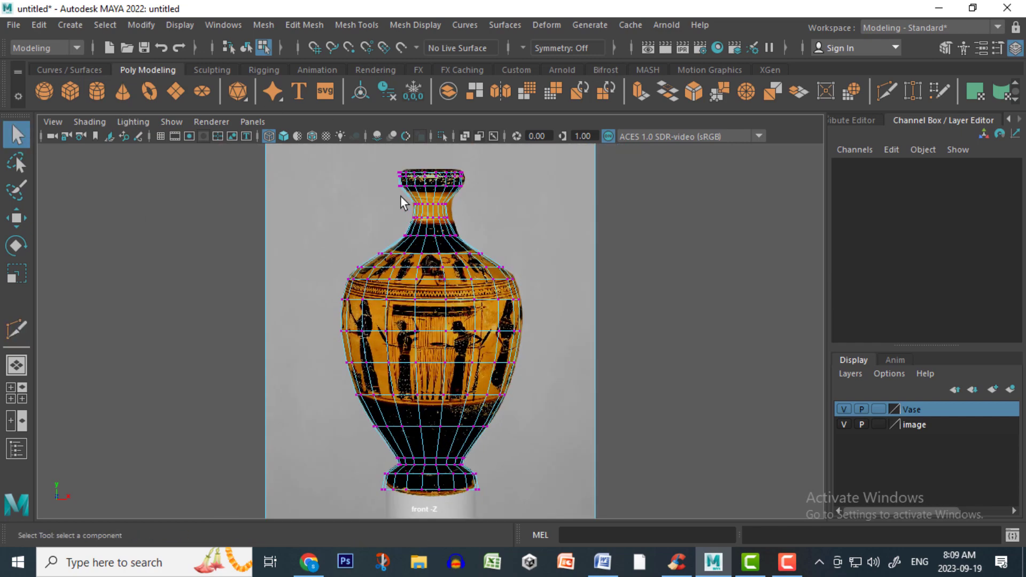
scroll(402, 198, "up", 1)
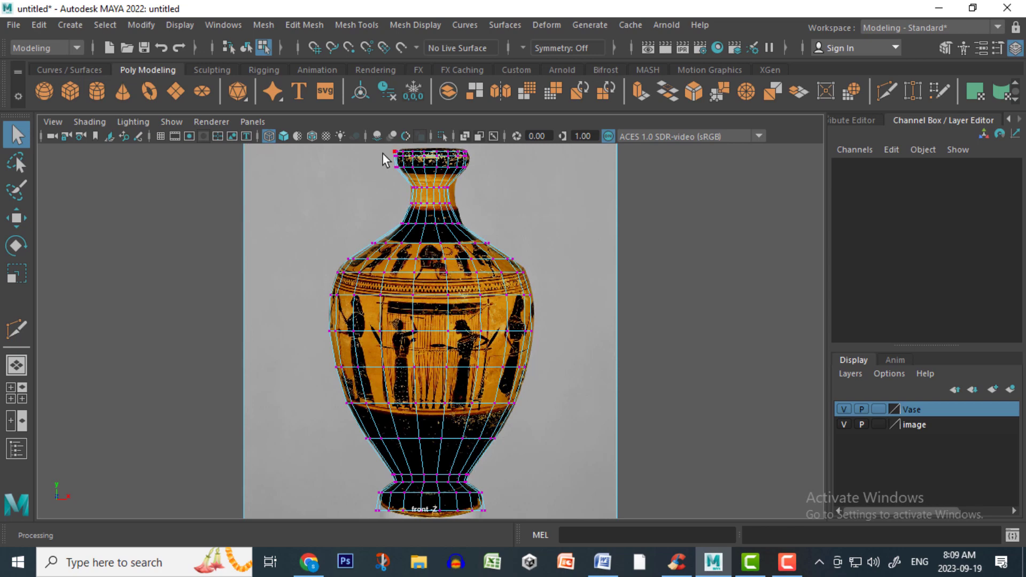
left_click_drag(383, 153, 480, 158)
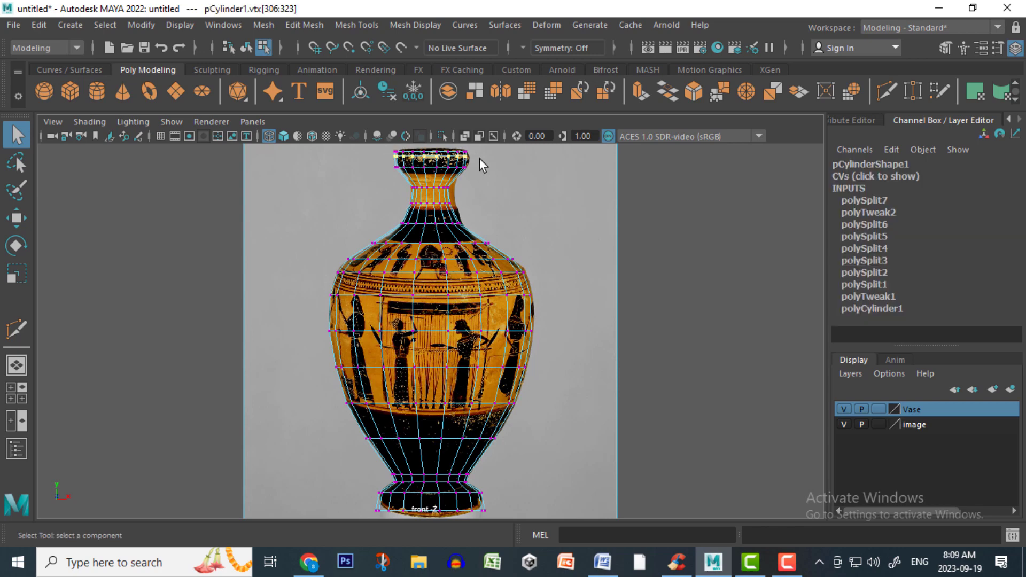
key("f")
scroll(453, 242, "down", 8)
scroll(453, 242, "up", 2)
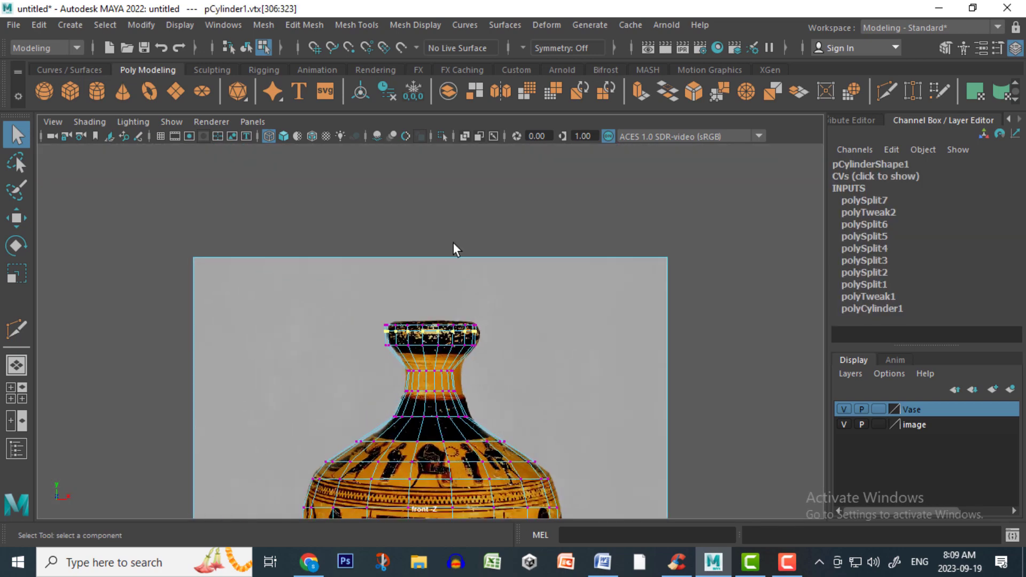
scroll(453, 242, "up", 2)
key("r")
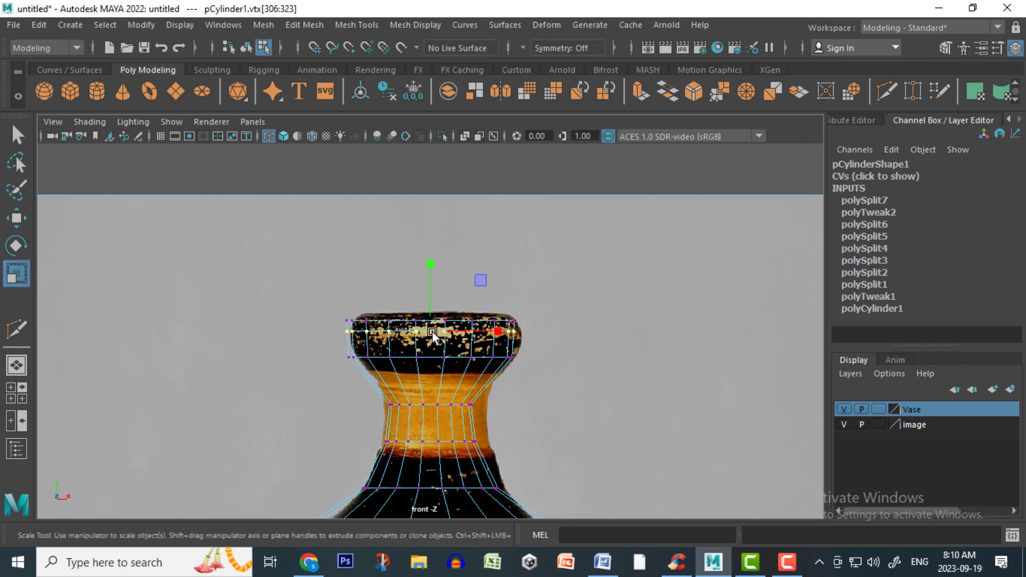
scroll(426, 327, "up", 1)
key("w")
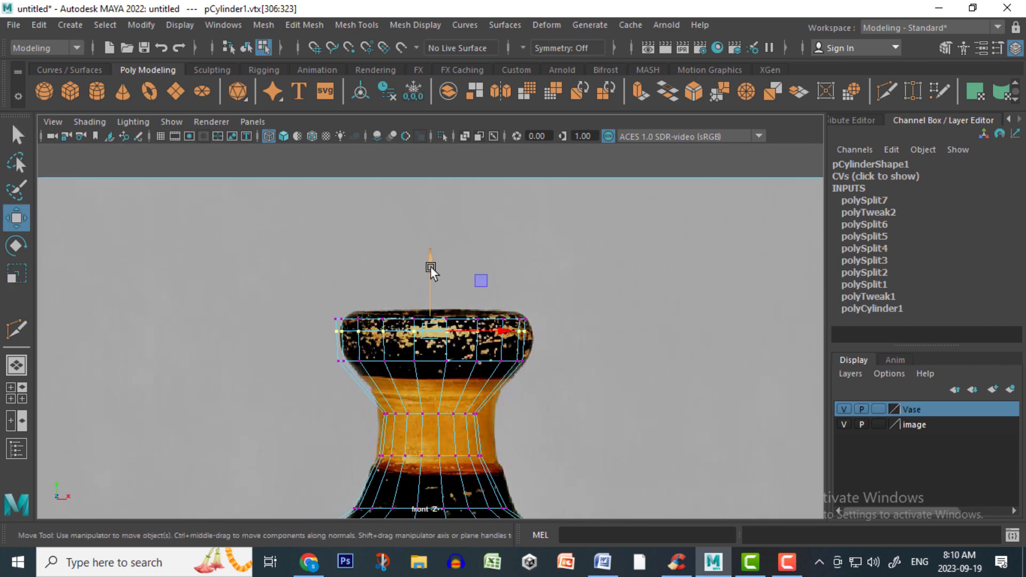
left_click_drag(429, 263, 430, 272)
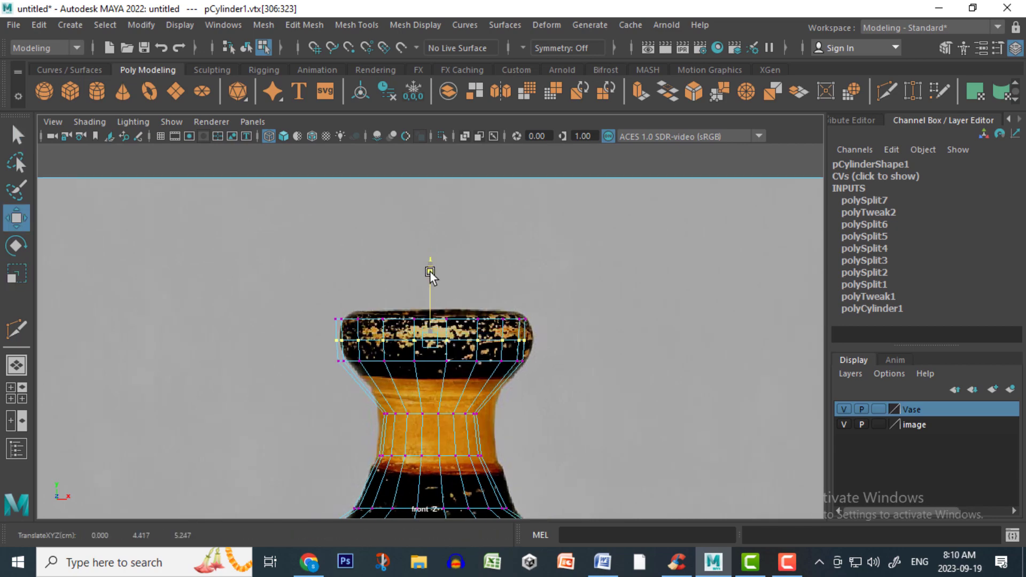
Scale the lip's middle row of vertices slightly outward to round the lip.
scroll(434, 335, "down", 3)
key("r")
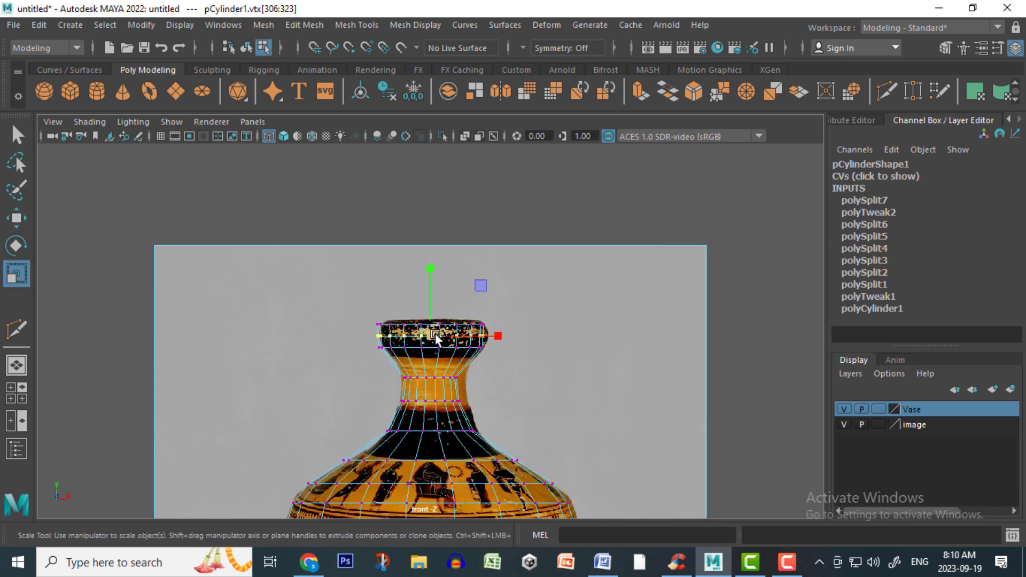
left_click_drag(435, 336, 435, 339)
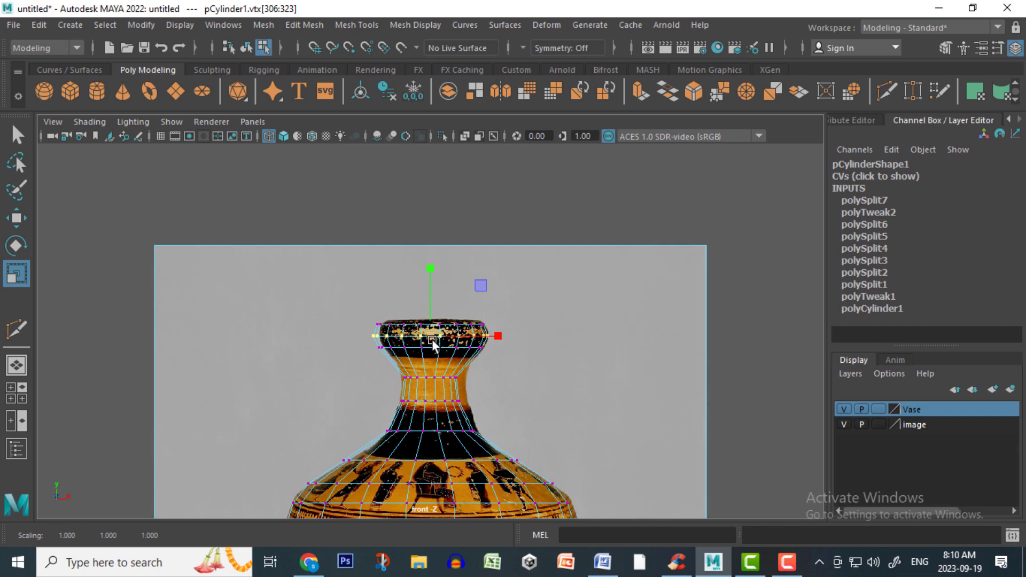
Switch to the perspective view and save the scene as Vase.mb.
key("space")
key("space")
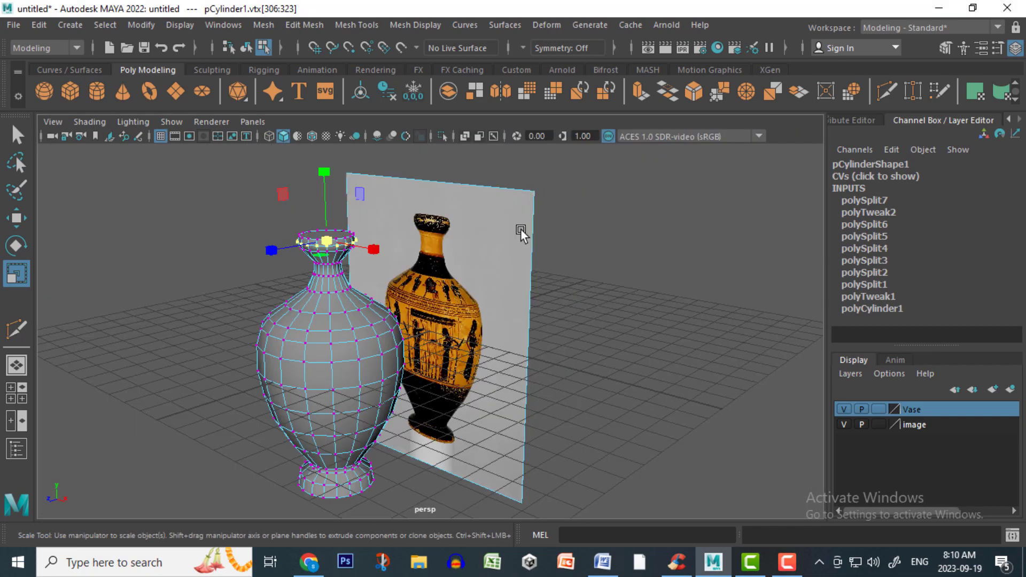
left_click_drag(591, 316, 547, 310, "alt")
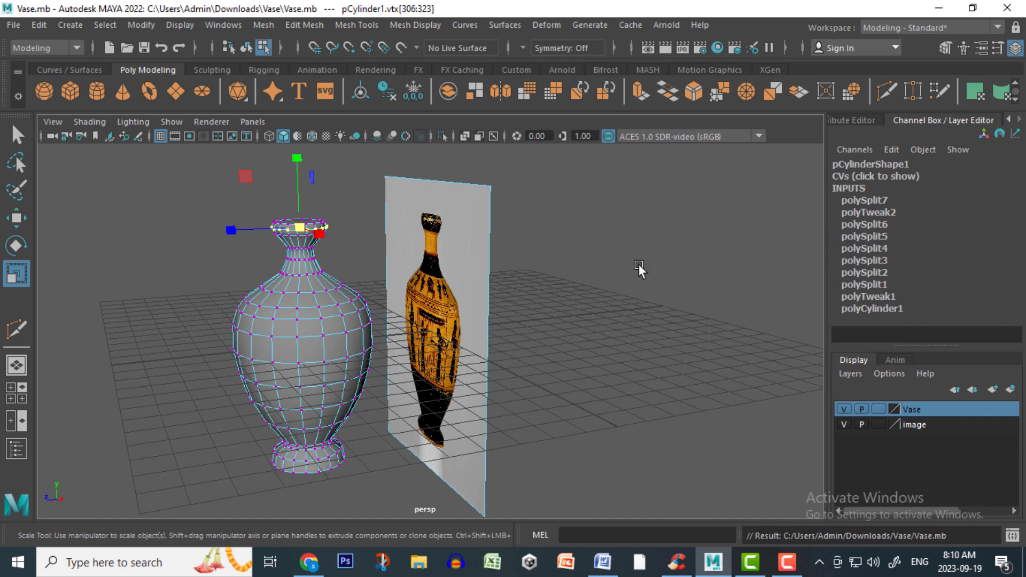
Return the vase to object selection and delete its construction history.
right_click_drag(315, 334, 335, 306)
scroll(936, 286, "down", 3)
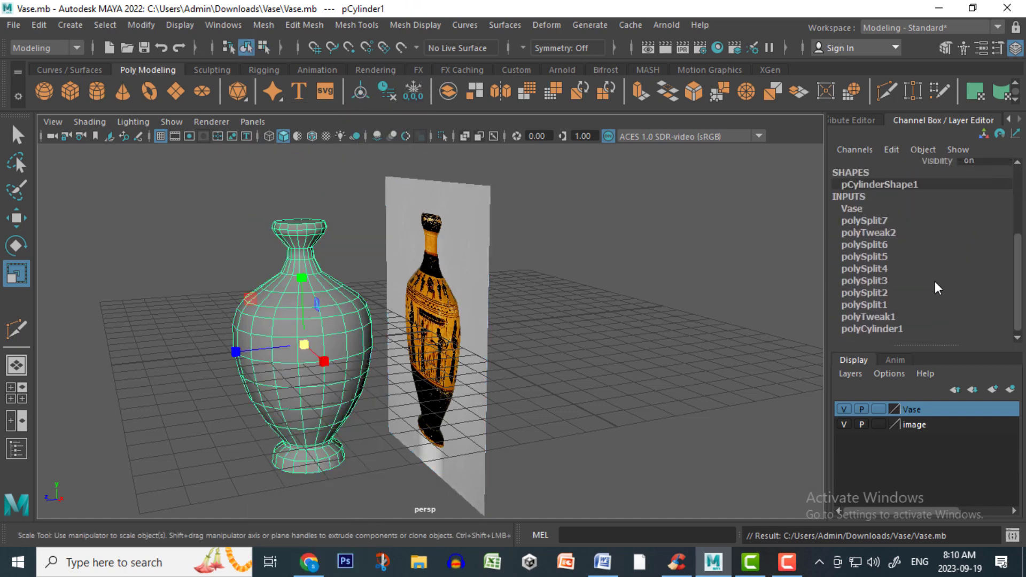
left_click(38, 27)
mouse_move(180, 199)
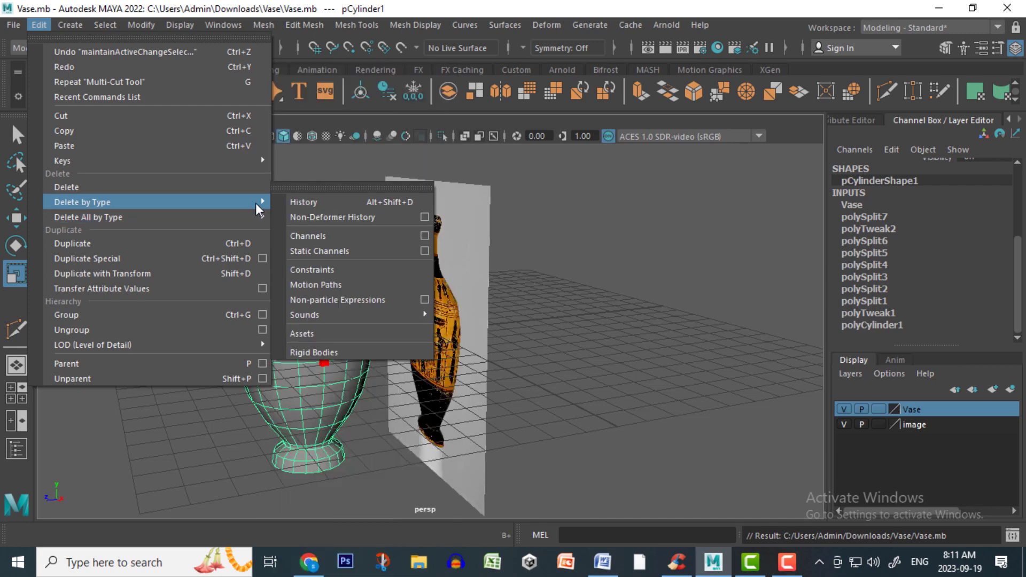
left_click(314, 203)
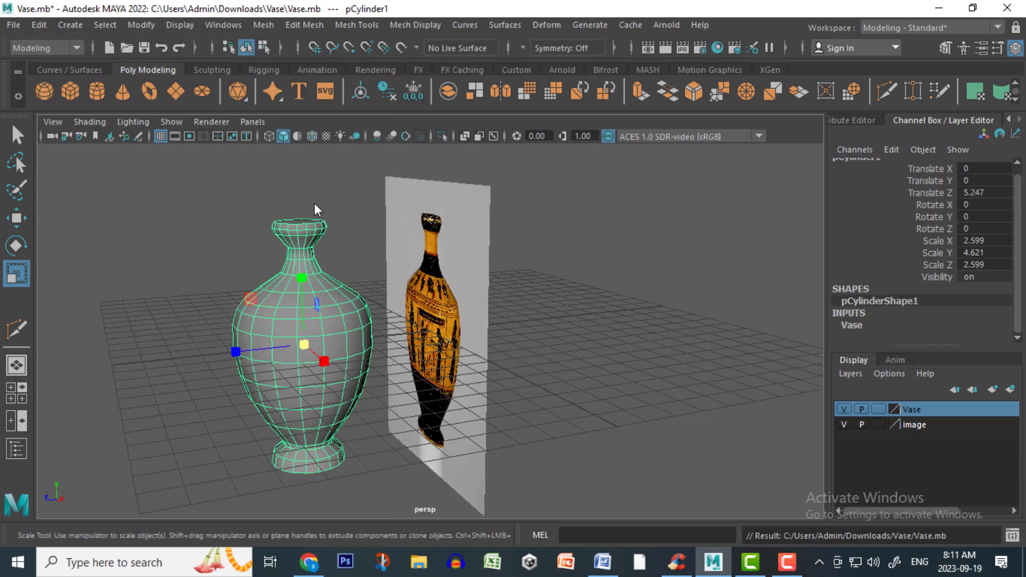
Rename the Vase display layer as Lowpoly.
mouse_move(319, 273)
left_mouse_down("alt")
mouse_move(321, 282)
mouse_move(323, 271)
left_mouse_up("alt")
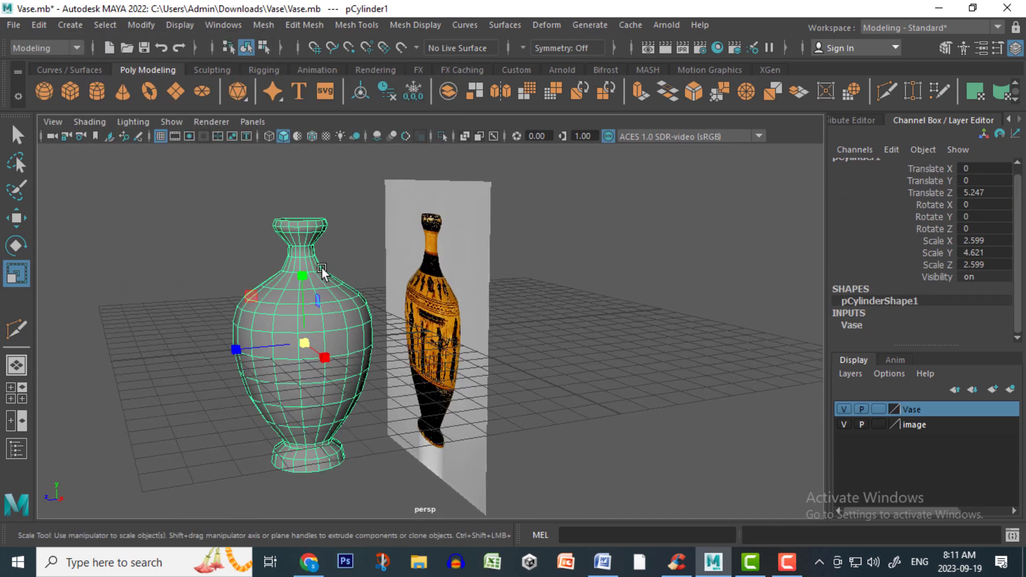
double_click(916, 410)
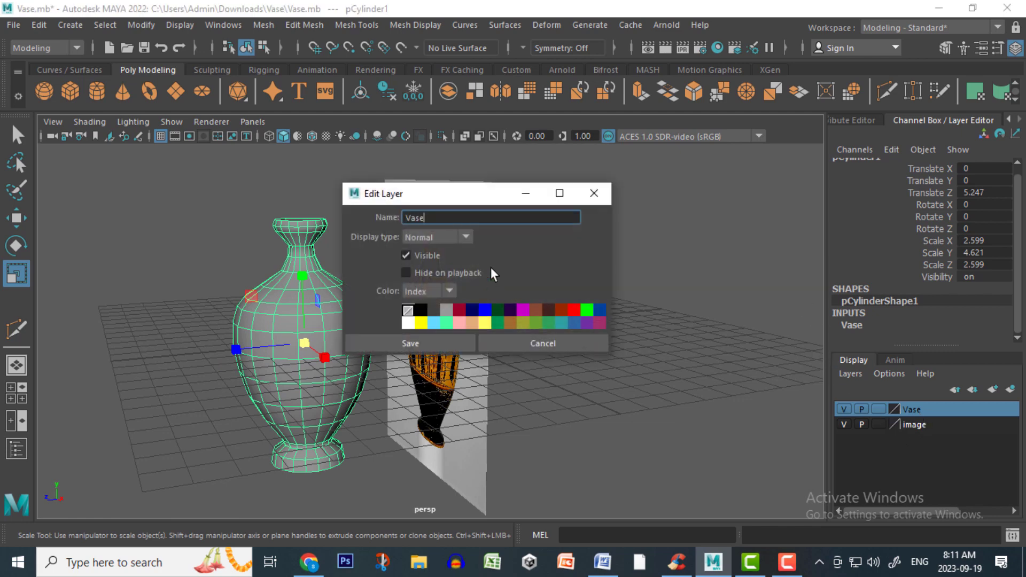
type("Lowpoly")
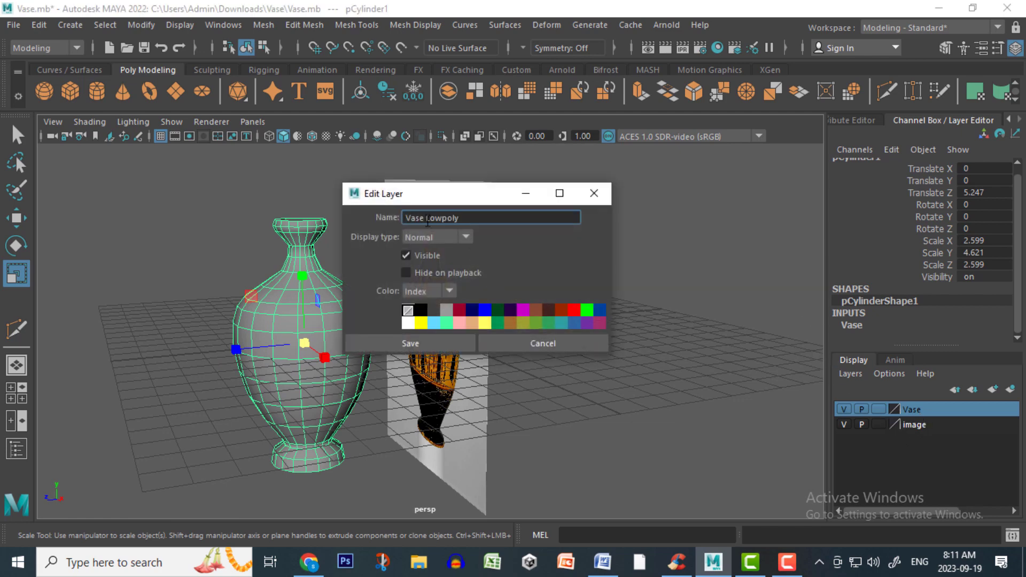
left_click(427, 219)
key("BackSpace")
key("BackSpace")
key("BackSpace")
key("BackSpace")
key("BackSpace")
scroll(567, 352, "up", 2)
left_click(456, 340)
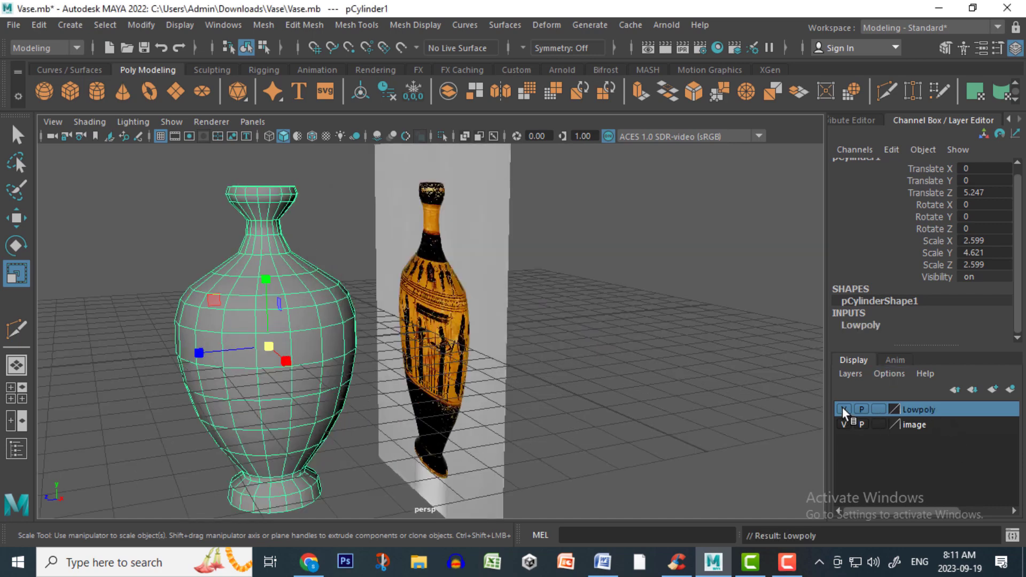
Hide the image layer so only the vase model is shown.
right_click(939, 410)
left_click(902, 258)
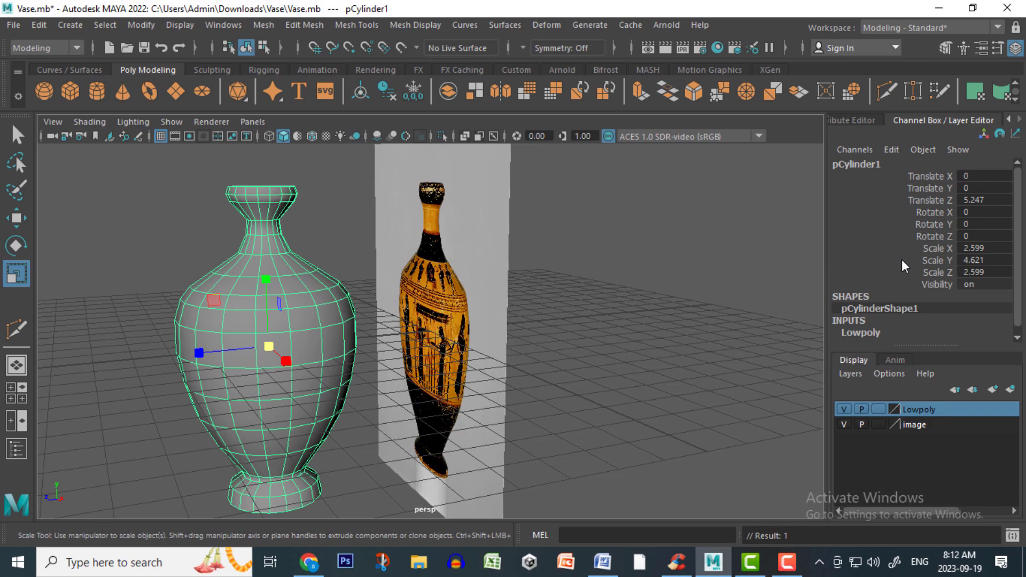
left_click(848, 423)
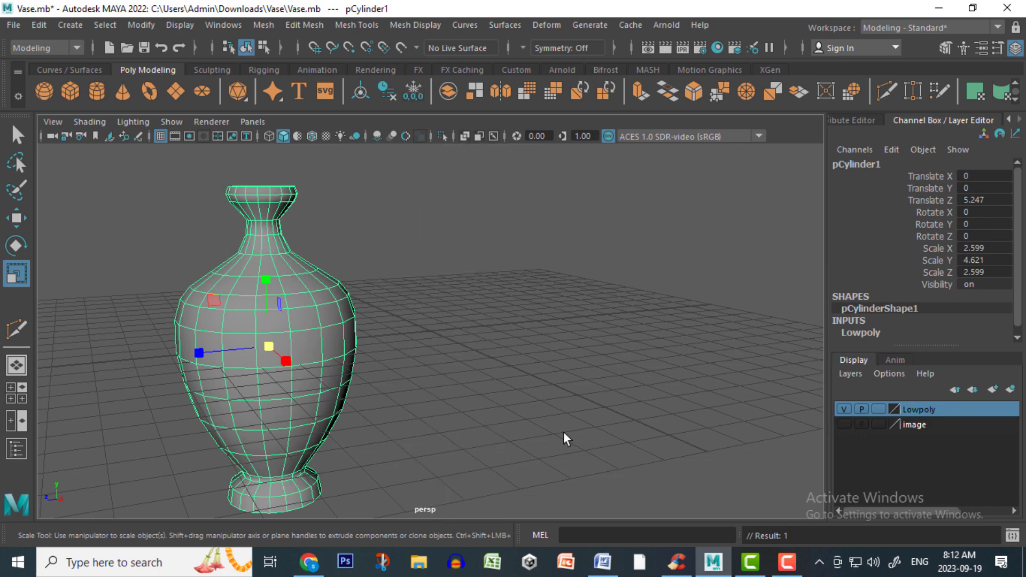
Delete the cap face at the top of the vase to open its mouth.
left_click_drag(417, 365, 329, 397, "alt")
right_click_drag(270, 148, 269, 192)
left_click(263, 172)
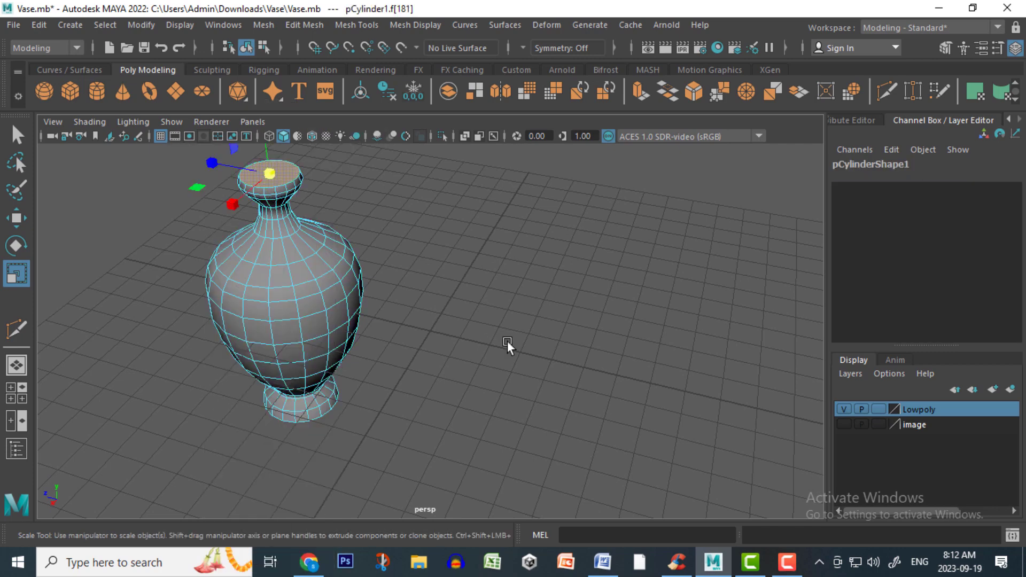
key("Delete")
left_click_drag(441, 433, 342, 466, "alt")
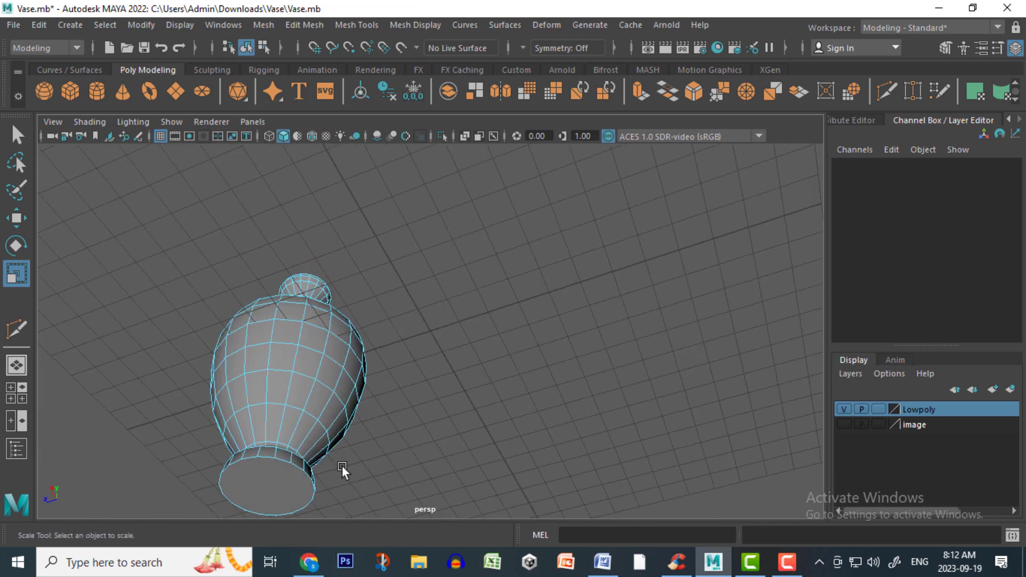
Return the vase to object selection, duplicate it and move the copy along X to about -8.433.
left_click(289, 473)
left_click_drag(515, 406, 452, 476, "alt")
left_click(452, 475)
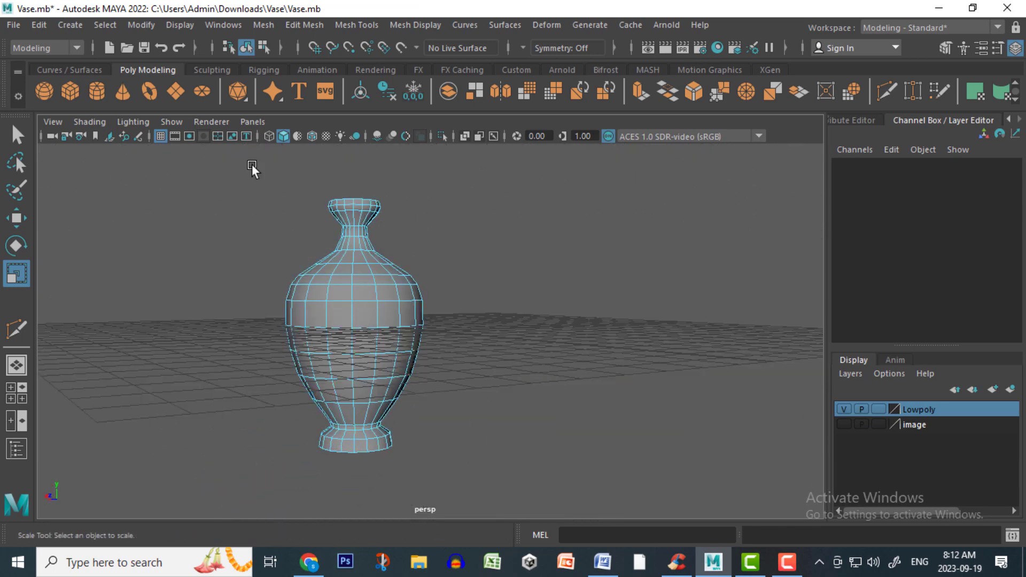
left_click_drag(299, 219, 428, 286, "alt")
right_click_drag(445, 286, 520, 104)
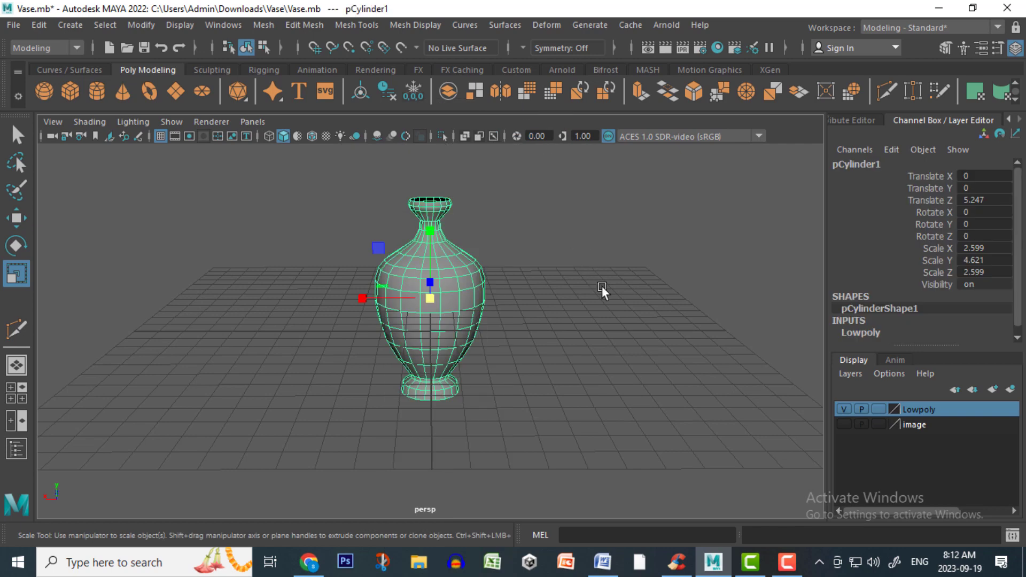
key("ctrl+d")
key("w")
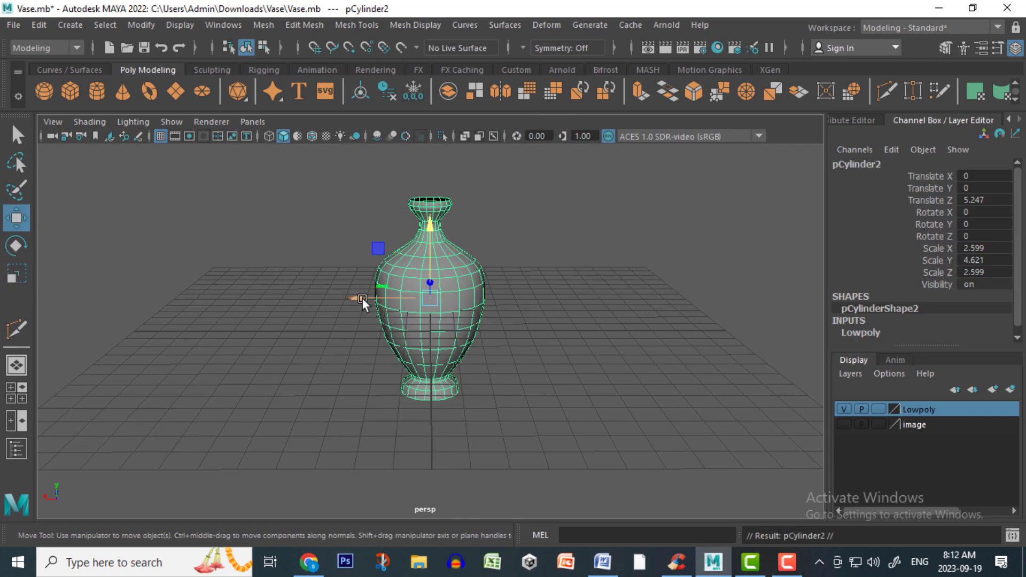
left_click_drag(357, 296, 537, 306)
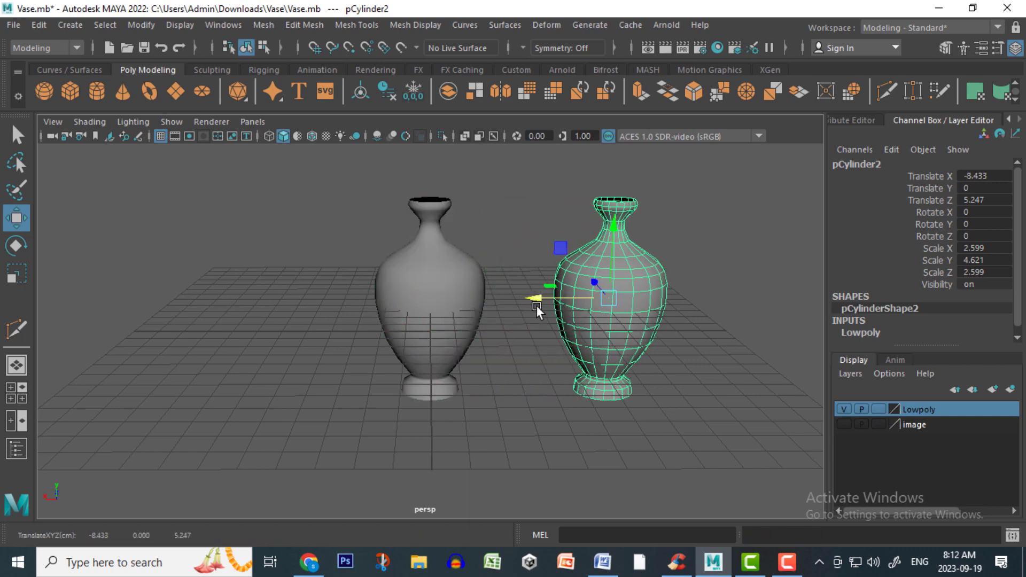
Create a new display layer, add the original vase to it and check both layers' visibility toggles.
left_click(468, 274)
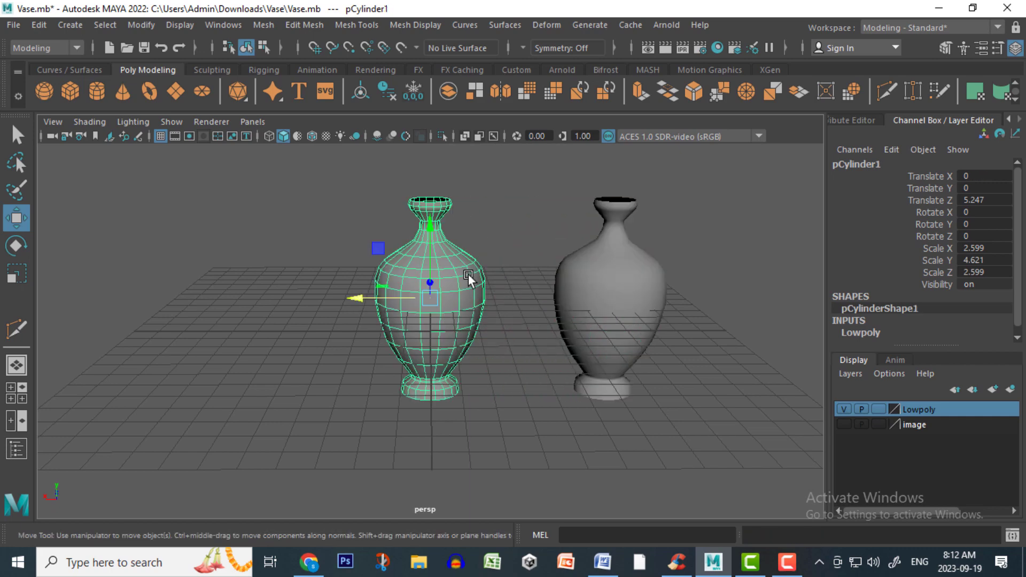
left_click(994, 390)
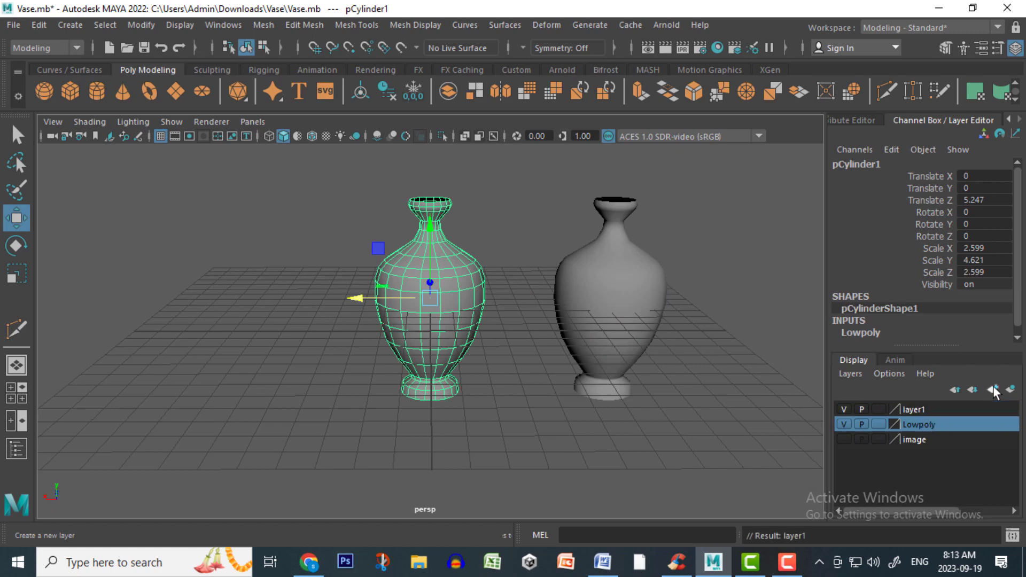
left_click(915, 407)
right_click(915, 406)
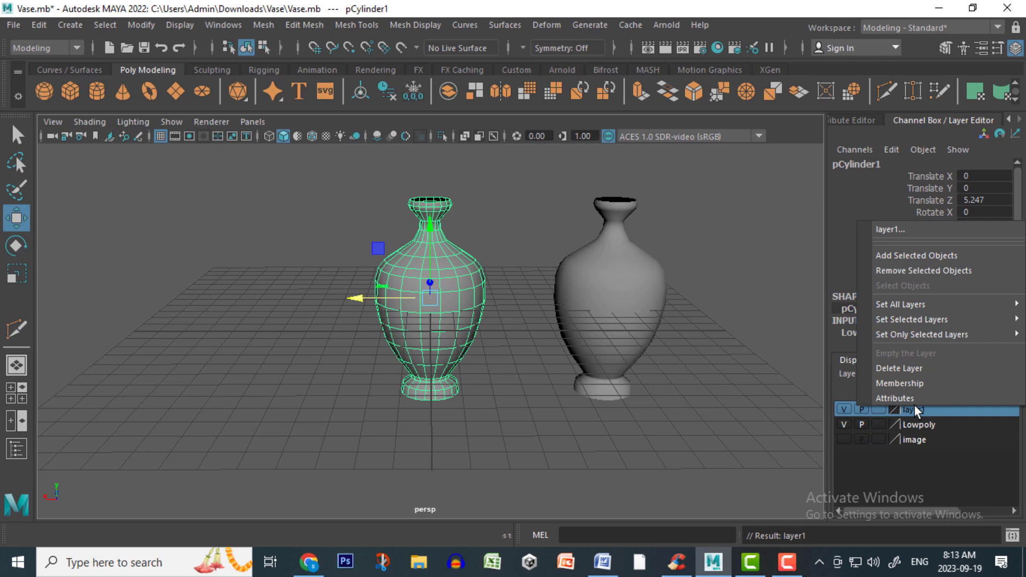
left_click(912, 257)
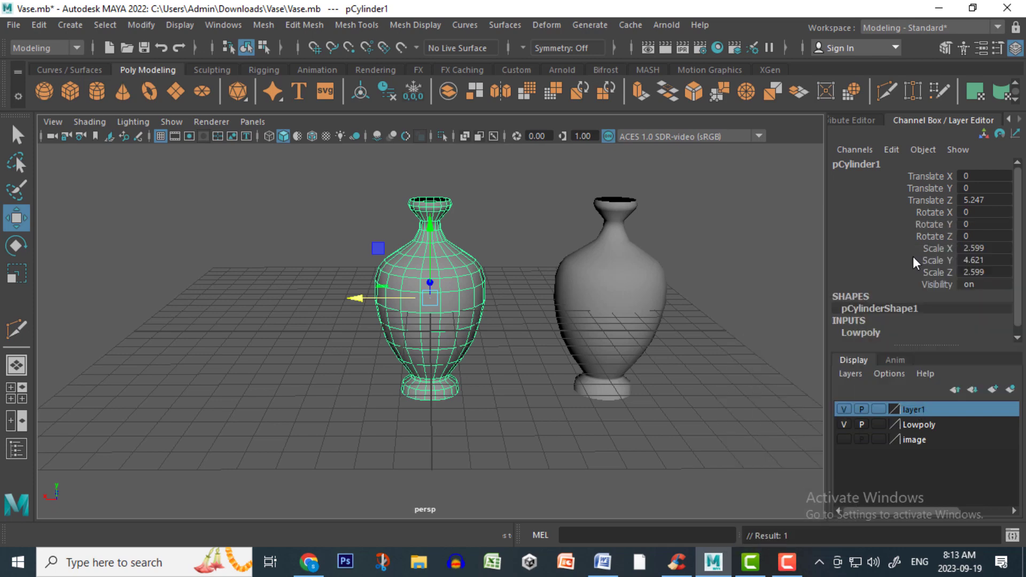
left_click(843, 407)
left_click(843, 407)
left_click(843, 424)
left_click(843, 424)
Rename the new display layer as HighPoly.
double_click(916, 408)
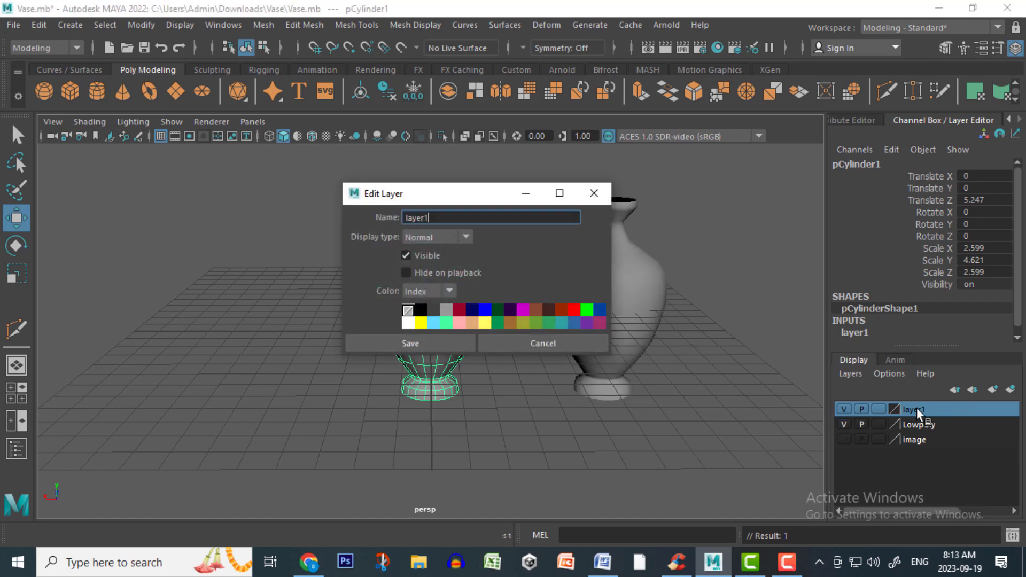
left_click_drag(476, 213, 365, 217)
type("Hig")
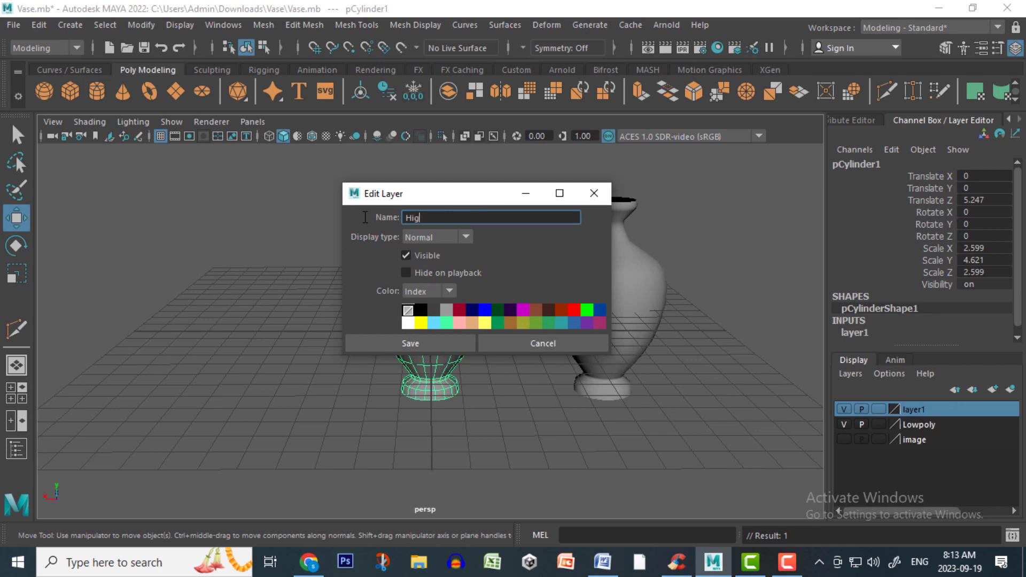
type("hPoly")
left_click(428, 342)
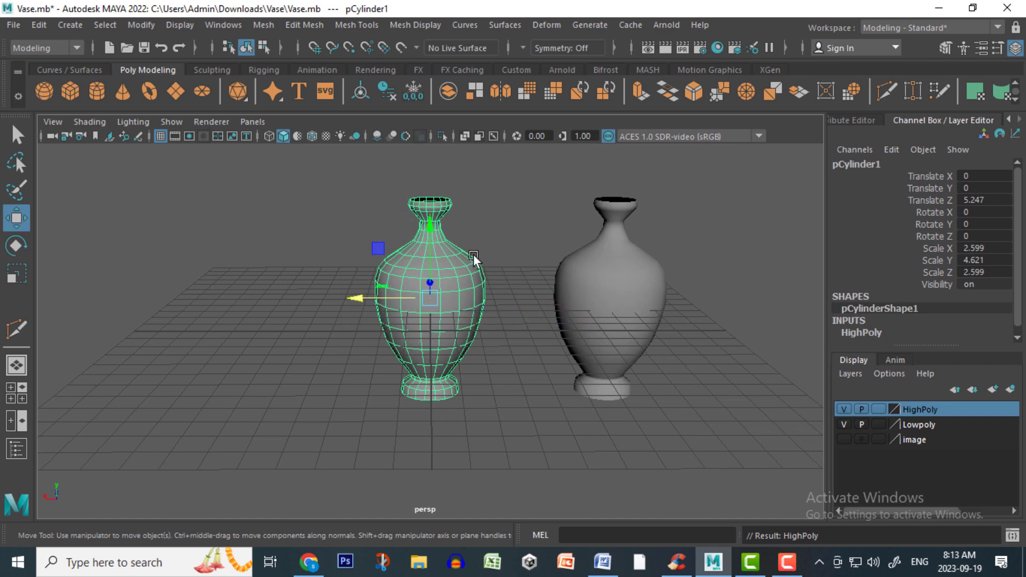
Select all faces of the original vase and hide the viewport grid.
right_click_drag(444, 278, 468, 195)
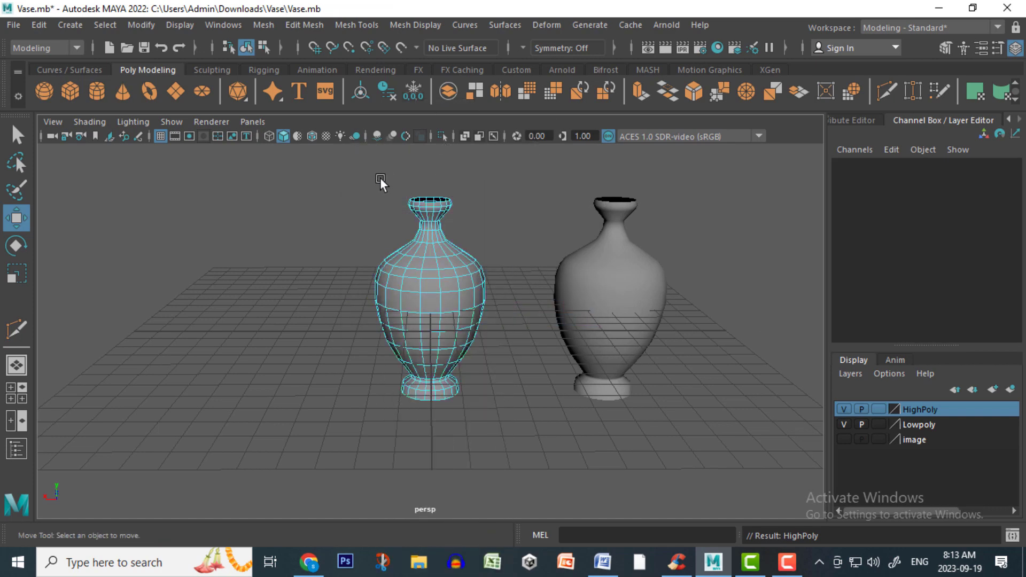
left_click_drag(349, 175, 534, 455)
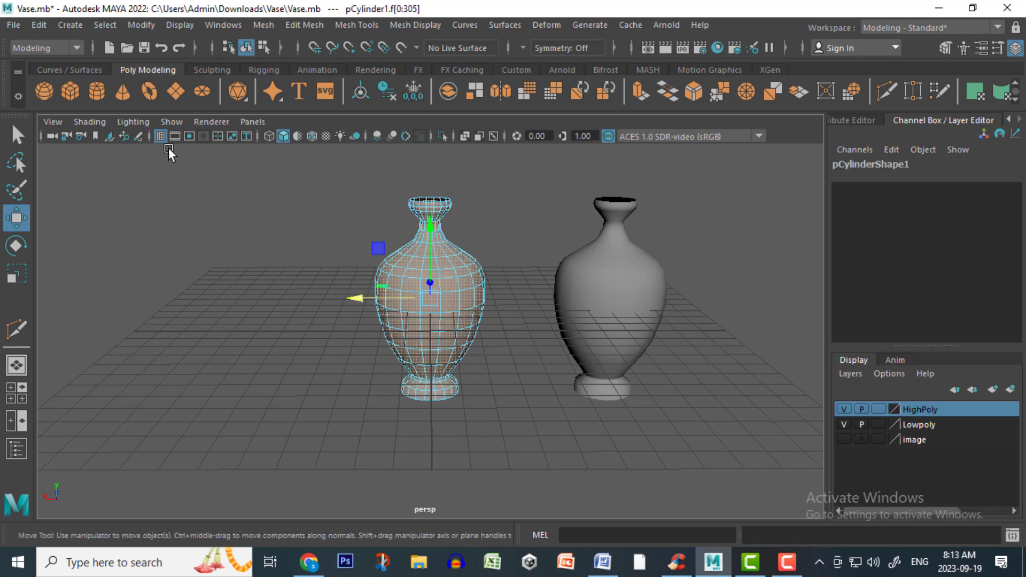
scroll(177, 155, "down", 2)
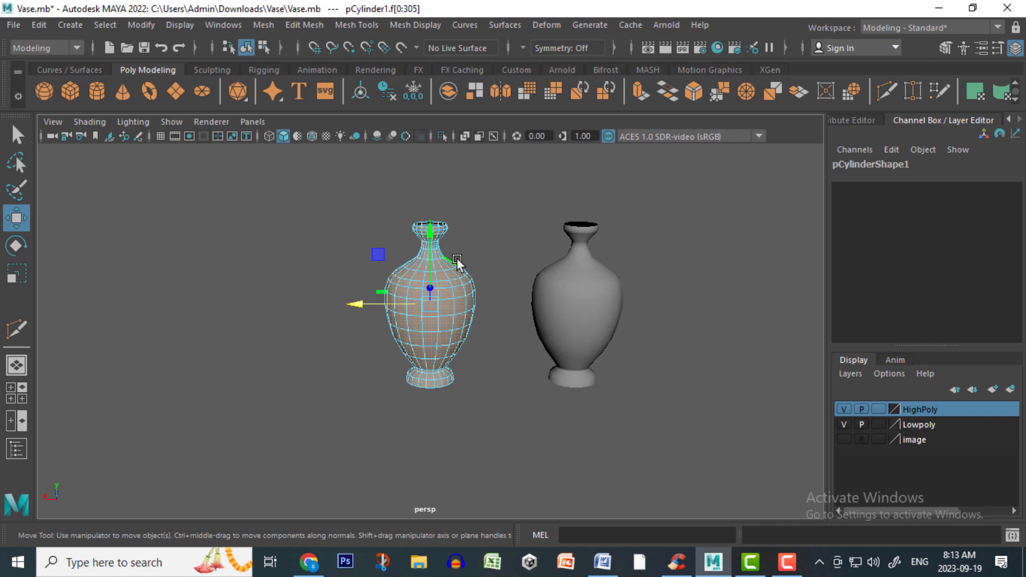
left_click_drag(527, 238, 538, 262, "alt")
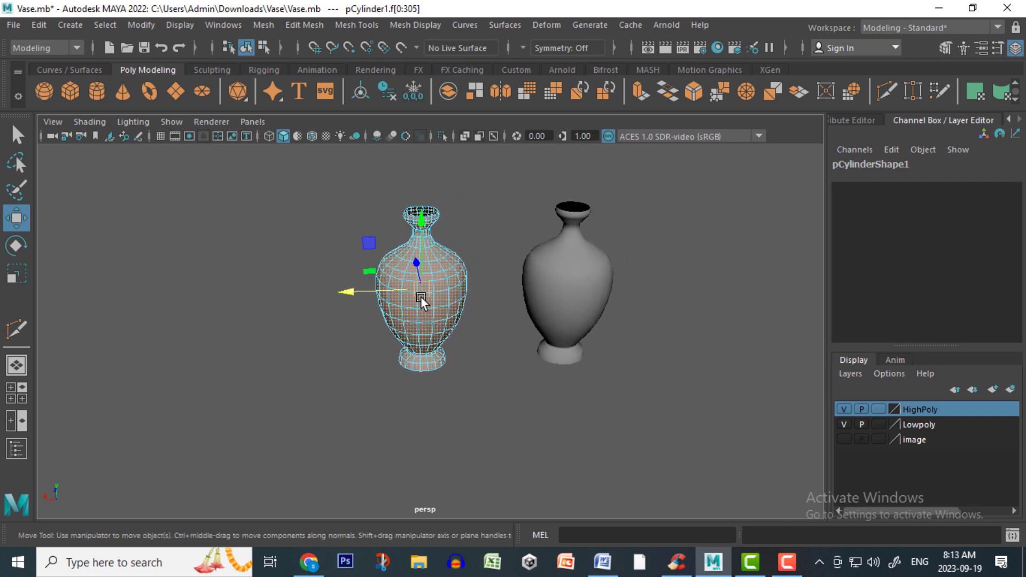
scroll(592, 354, "up", 3)
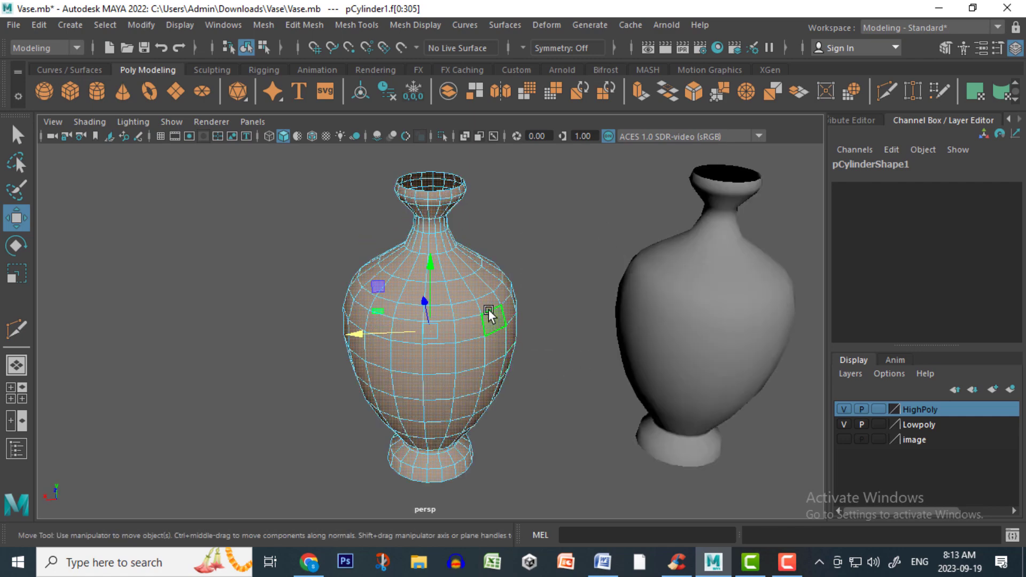
Extrude the selected vase faces with a thickness of 0.1 to give the wall depth.
right_click_drag(488, 306, 478, 252, "shift")
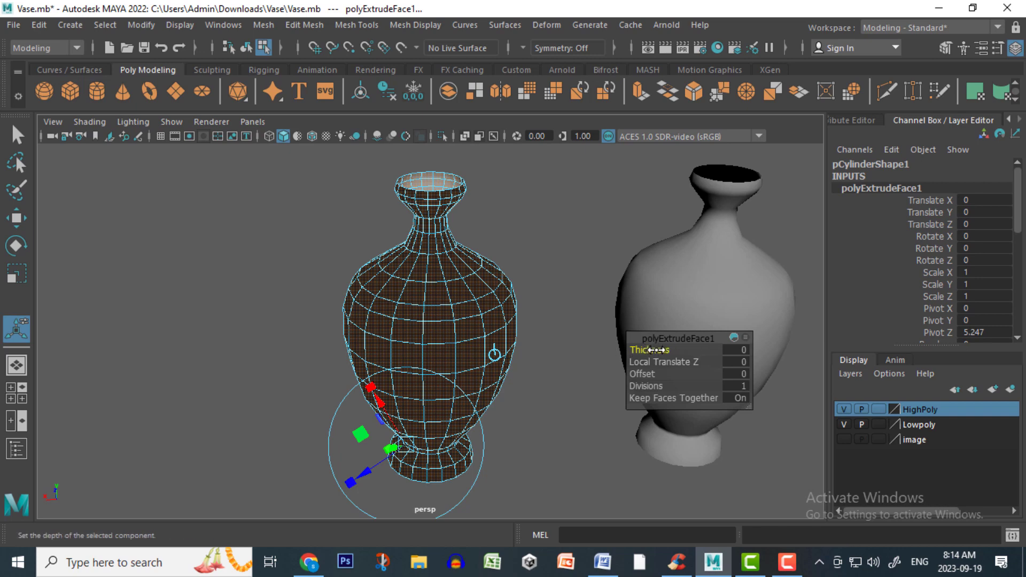
left_click_drag(653, 349, 662, 348)
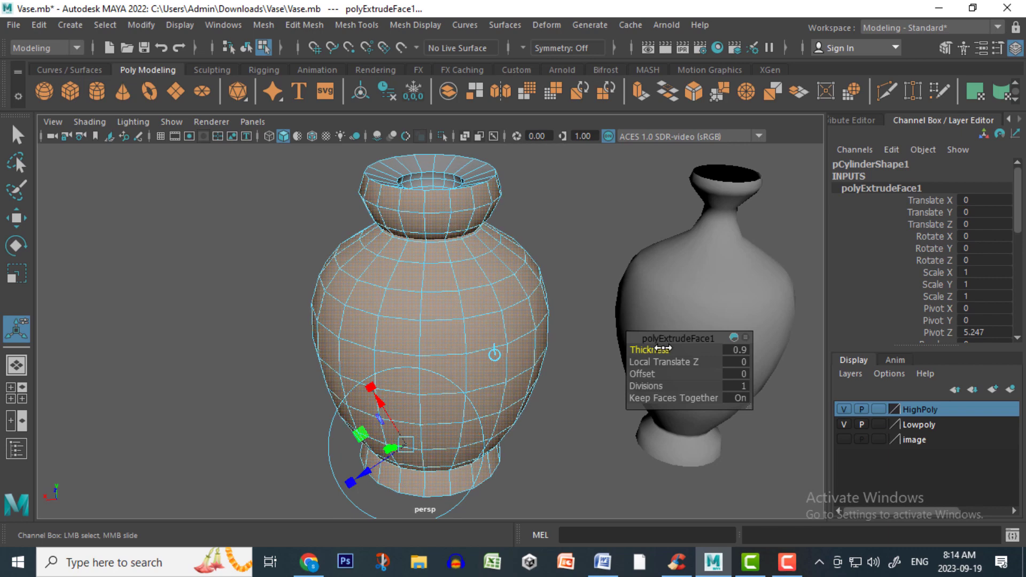
left_click(737, 350)
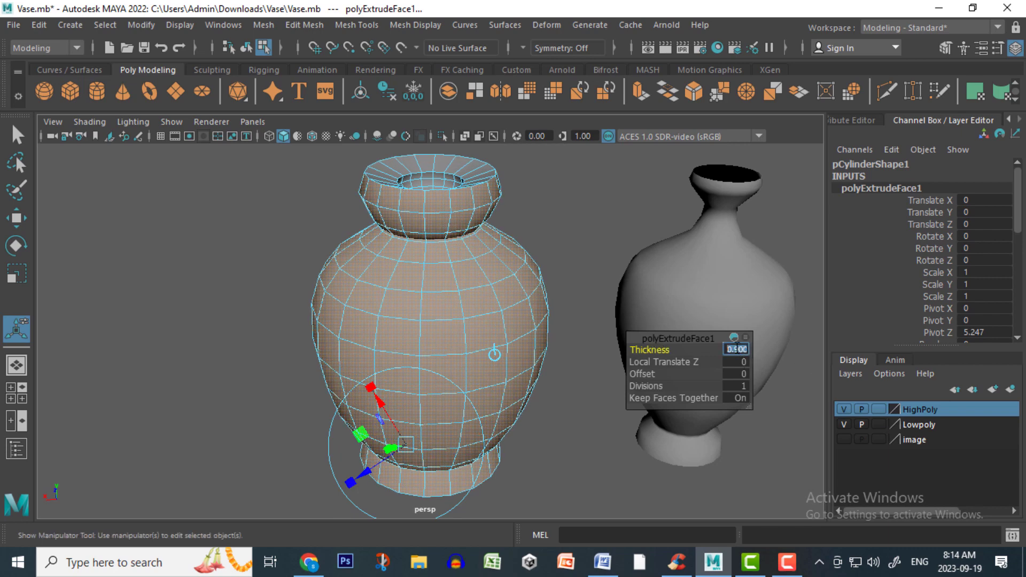
type("0.1")
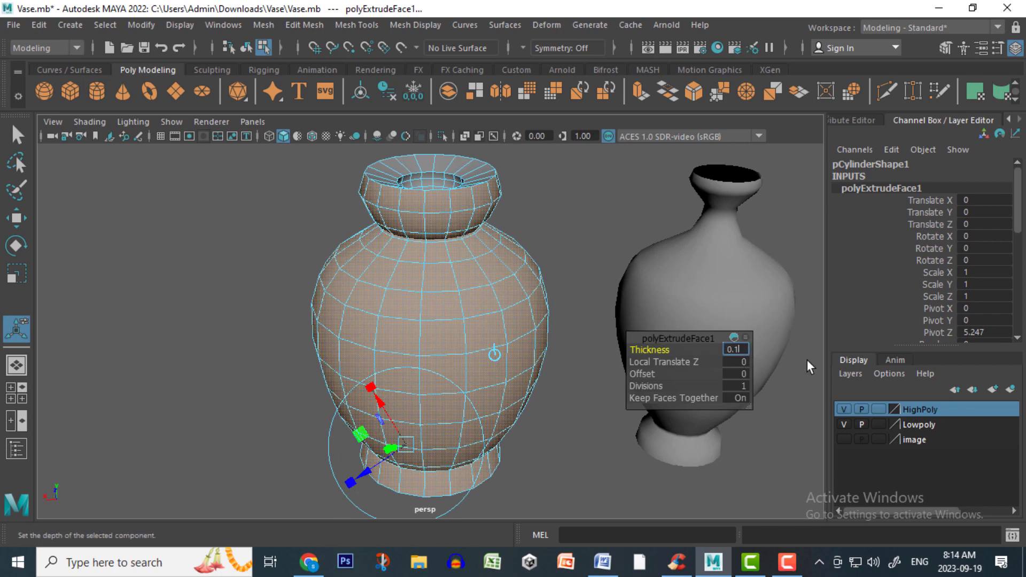
key("Return")
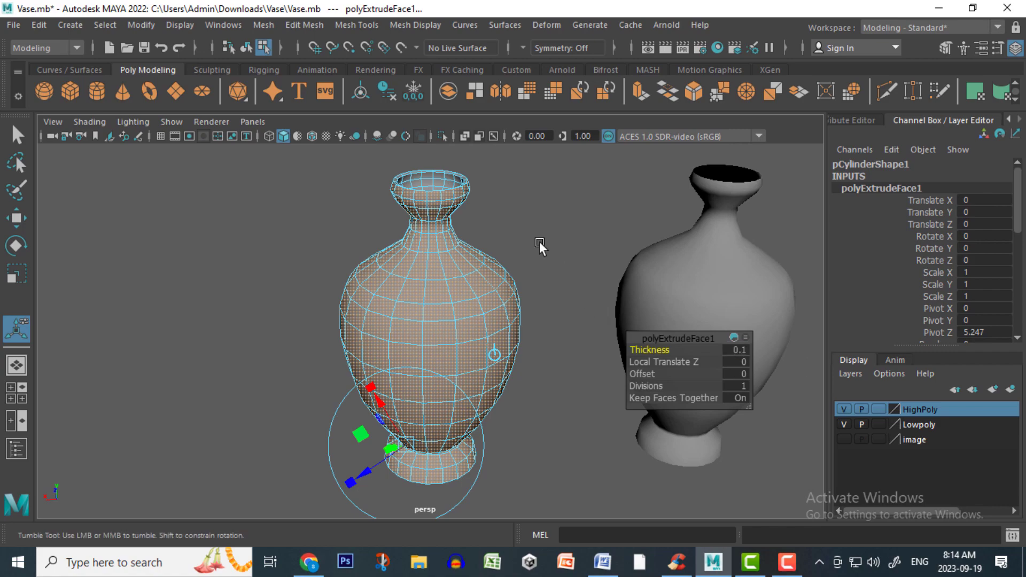
Deselect the extruded faces and save the scene.
left_click_drag(541, 247, 523, 228, "alt")
left_click(523, 229)
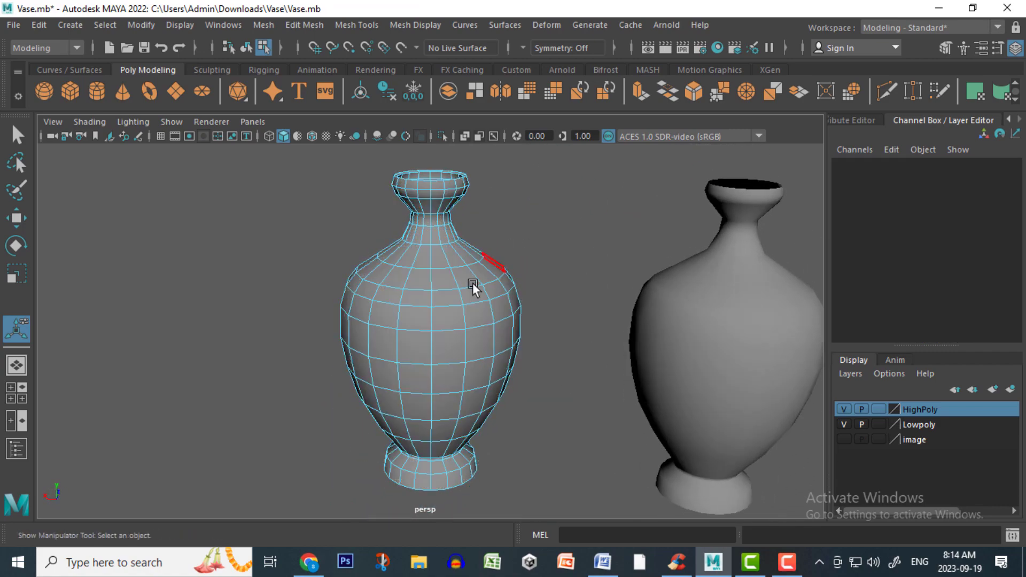
scroll(474, 320, "down", 5)
mouse_move(533, 276)
left_mouse_down("alt")
mouse_move(520, 283)
mouse_move(531, 268)
left_mouse_up("alt")
key("ctrl+s")
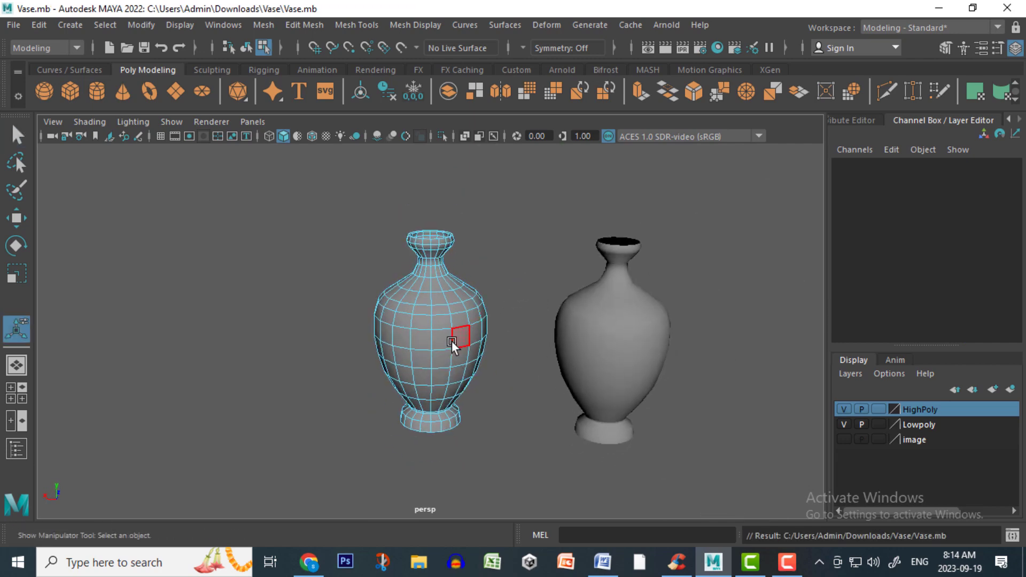
Return the thickened vase to object selection and examine its shape in smooth preview.
right_click_drag(451, 341, 529, 123)
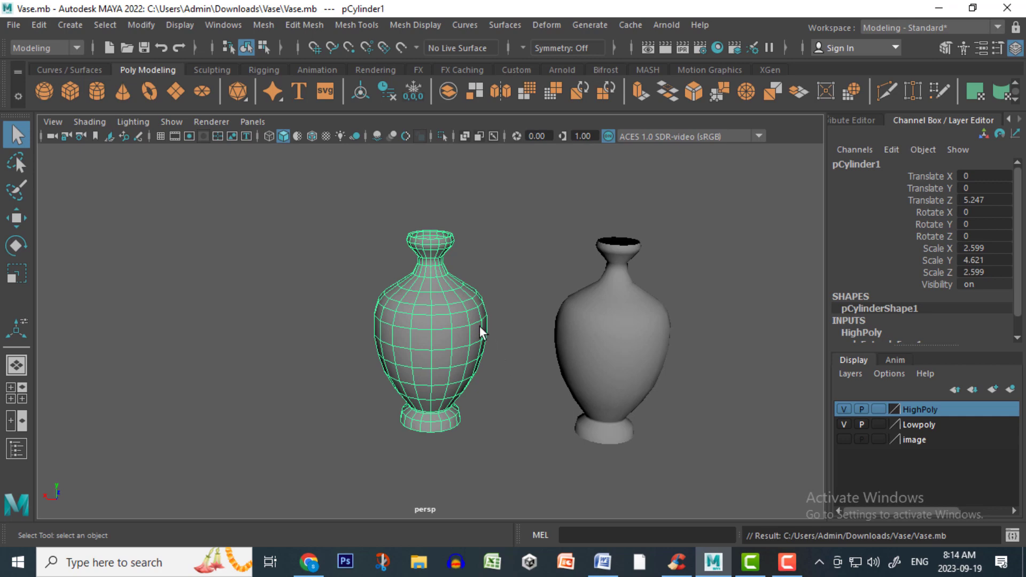
key("3")
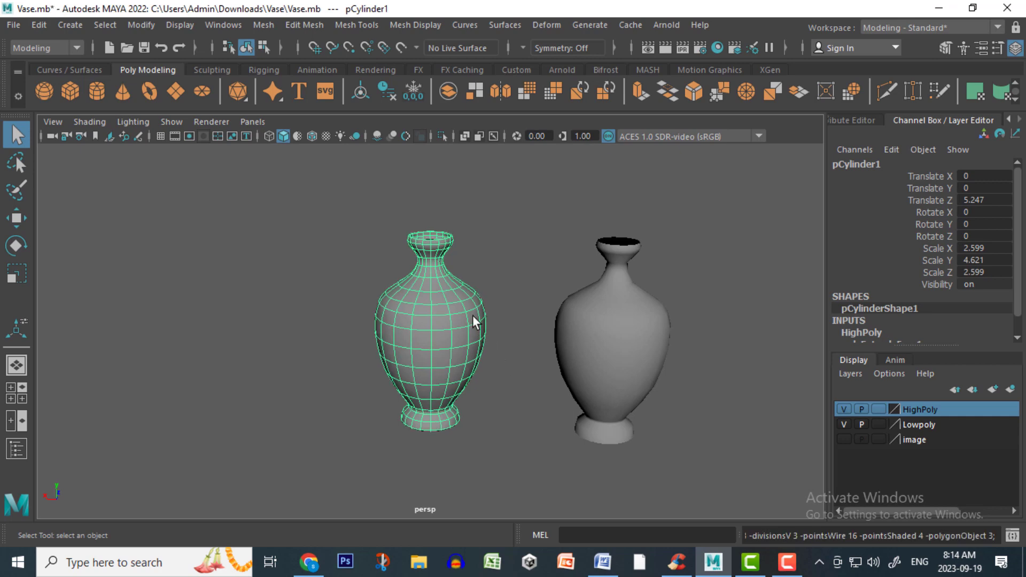
left_click_drag(527, 380, 492, 360, "alt")
scroll(527, 374, "up", 2)
left_click(527, 351)
left_click(473, 359)
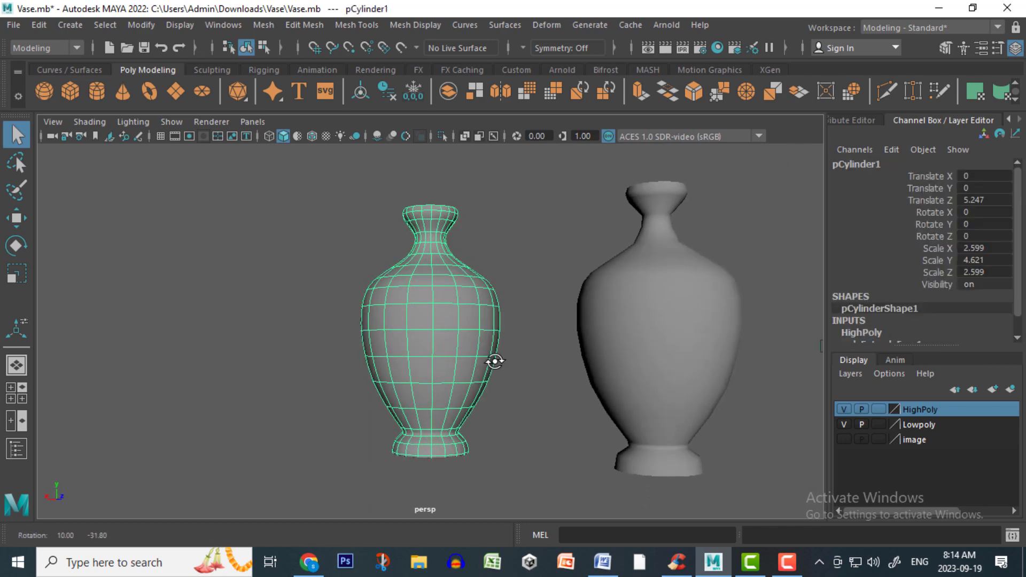
Insert an edge loop with Multi-Cut where the vase's body meets its foot, and turn off the smooth preview.
left_click(889, 92)
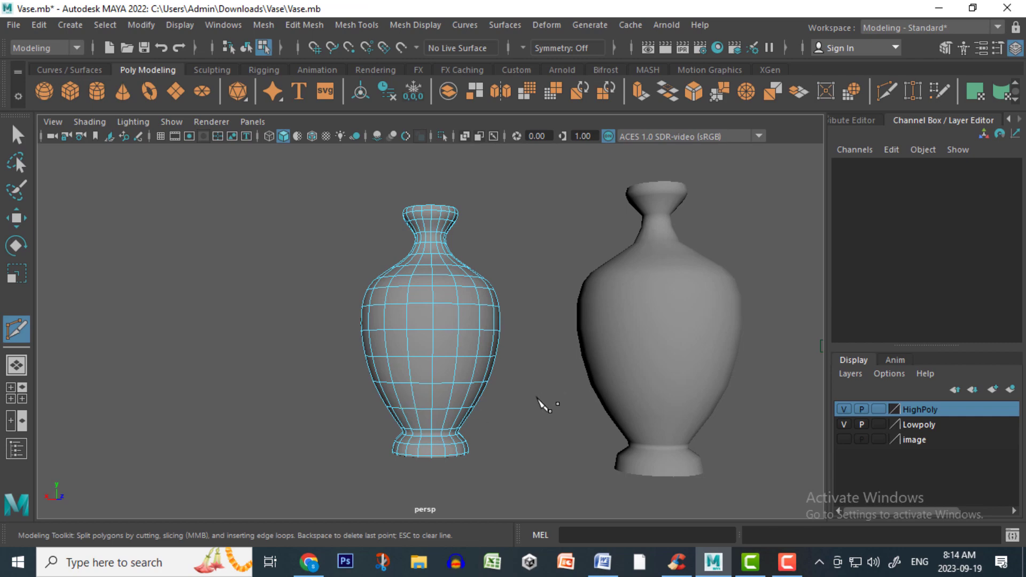
key("alt")
scroll(449, 431, "up", 3)
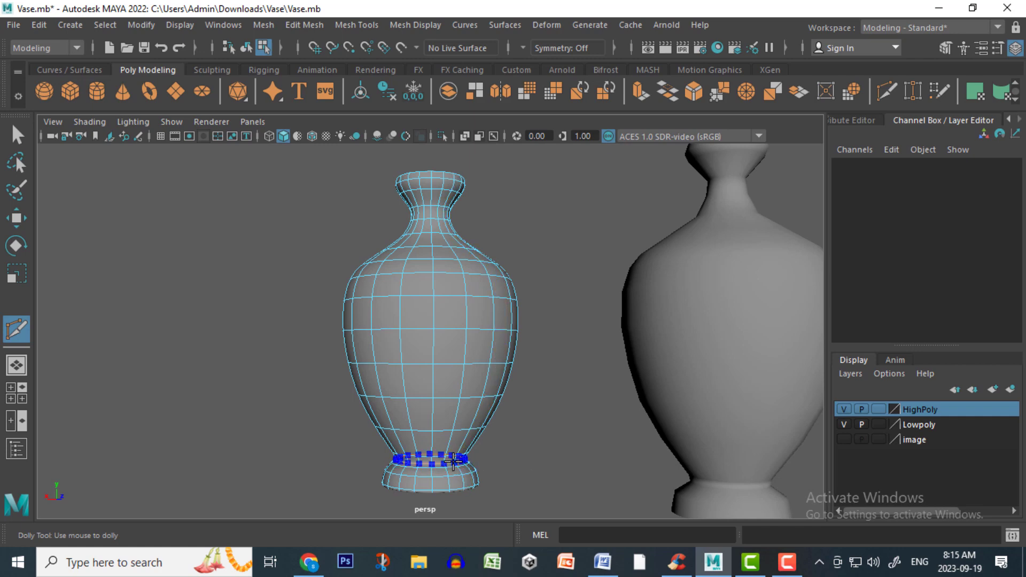
left_click_drag(471, 328, 492, 343, "alt")
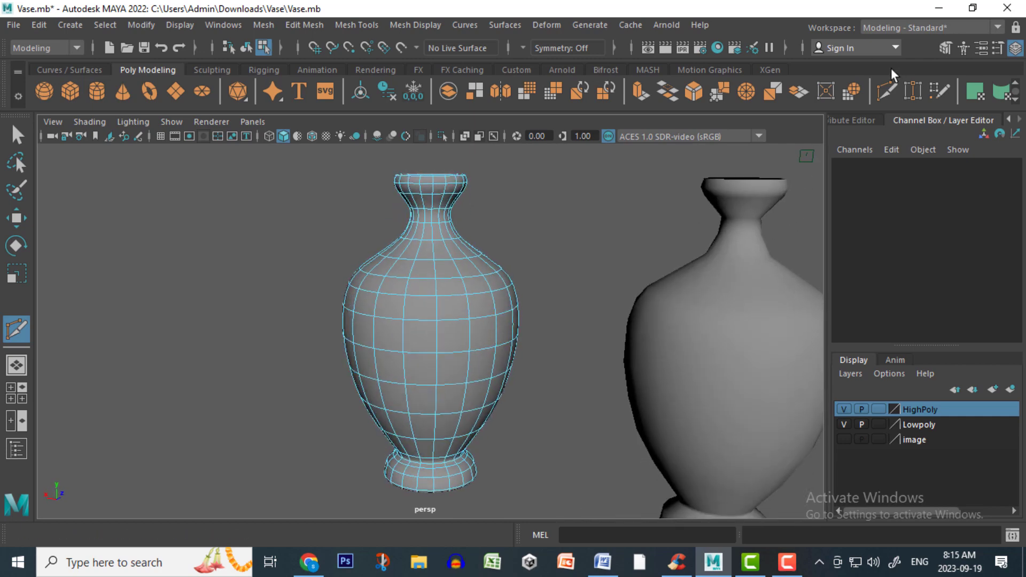
key("1")
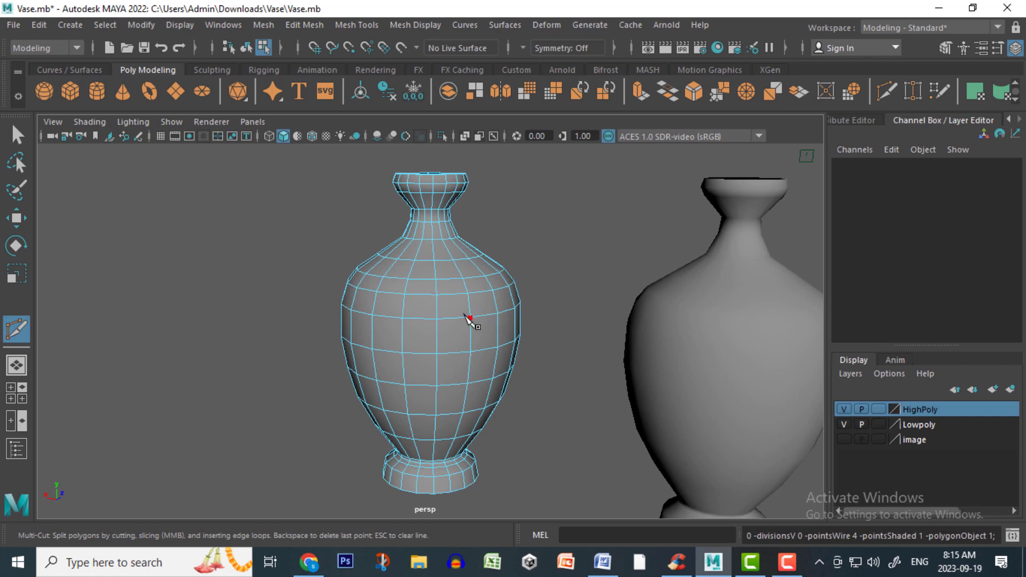
Bevel the edge loop around the vase's shoulder with 2 segments and a width of about 0.2123.
key("w")
right_click_drag(448, 299, 456, 101)
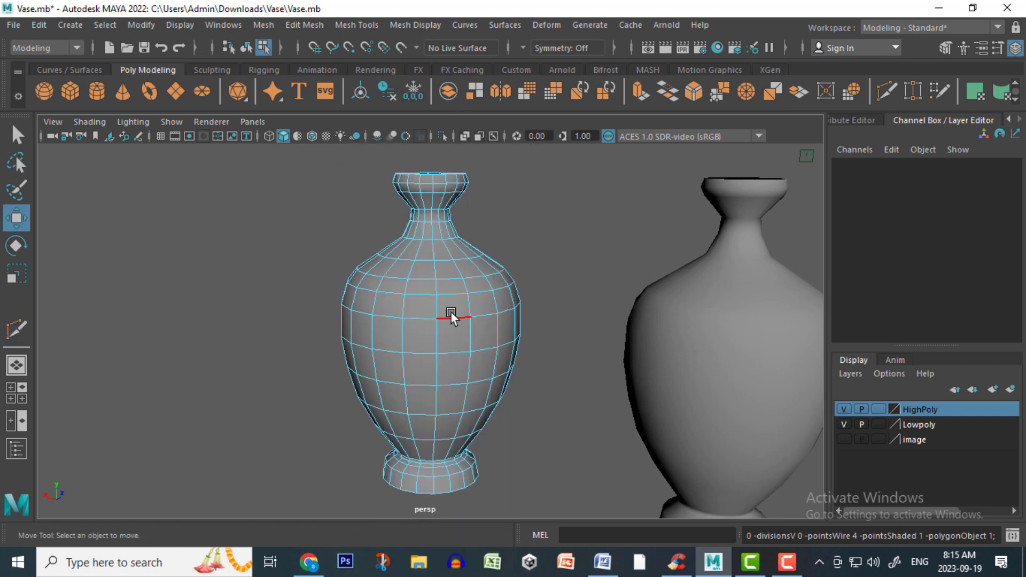
double_click(450, 296)
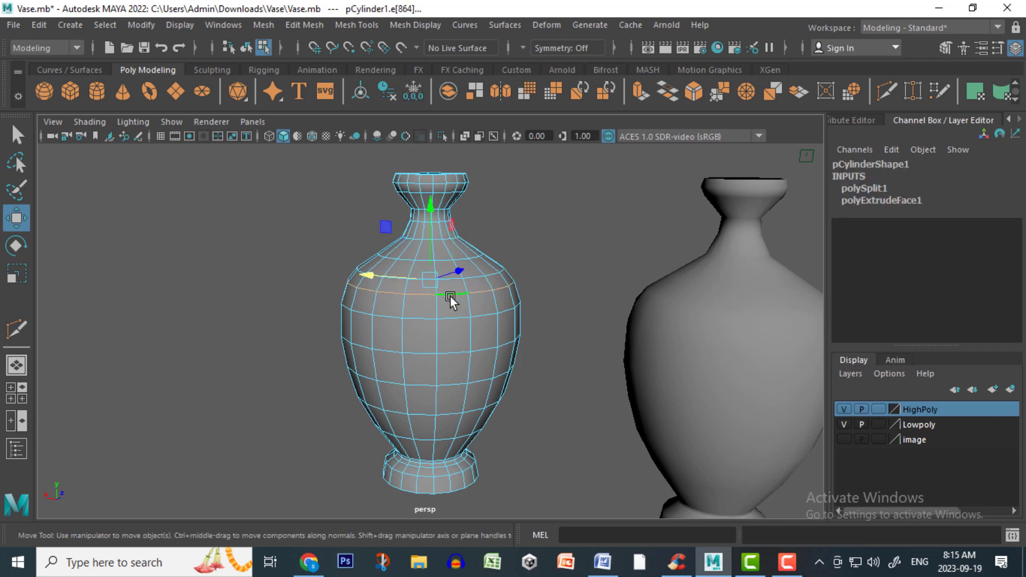
right_click_drag(458, 283, 574, 282, "shift")
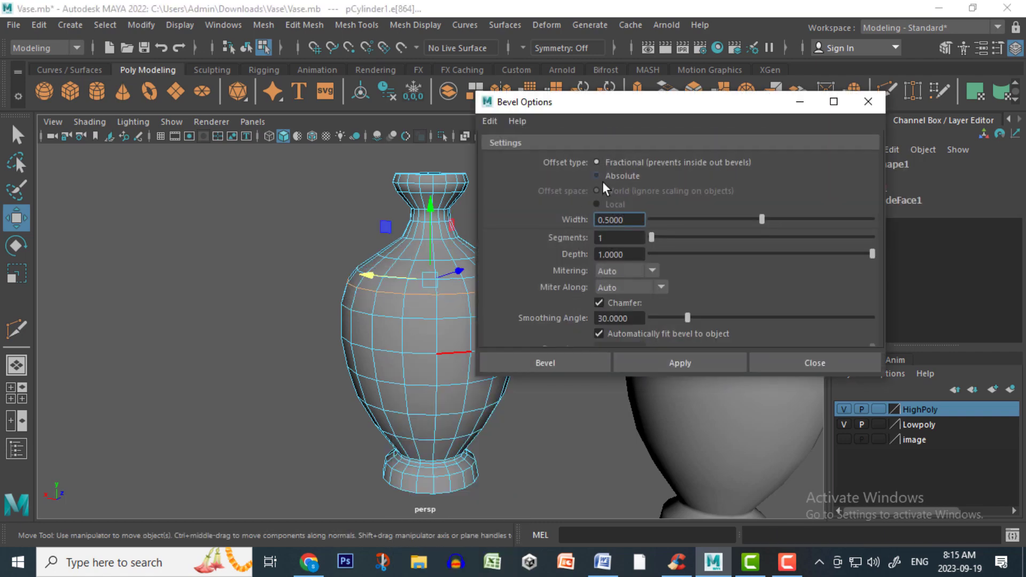
double_click(629, 238)
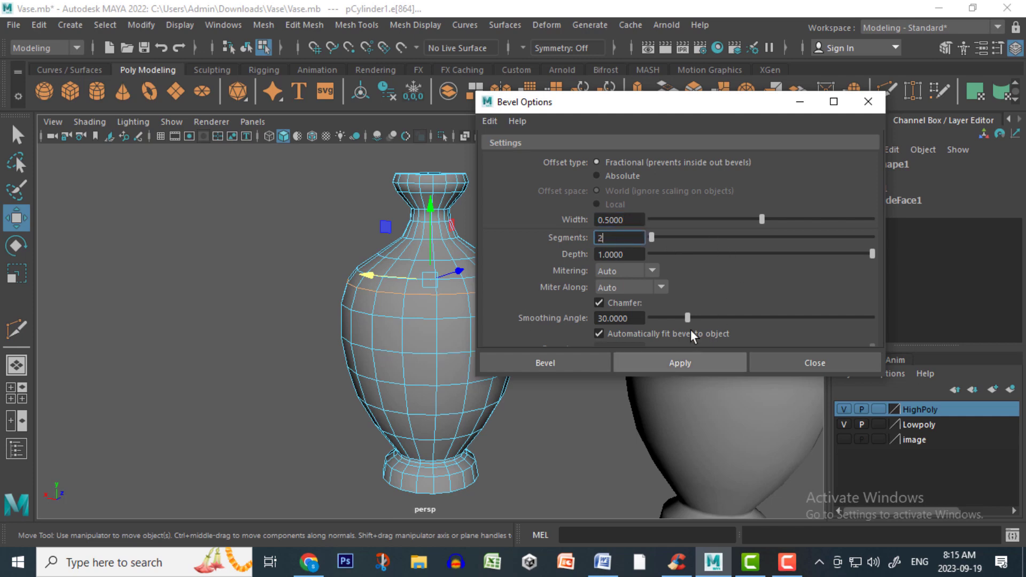
left_click_drag(761, 219, 697, 222)
left_click(733, 368)
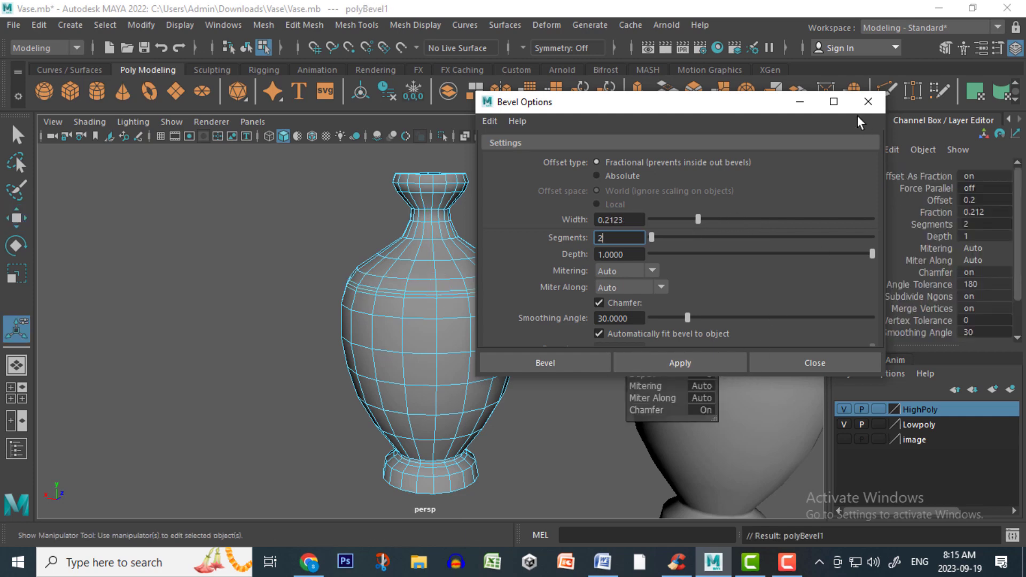
Scale the middle edge loop of the vase's shoulder bevel slightly outward.
left_click(871, 101)
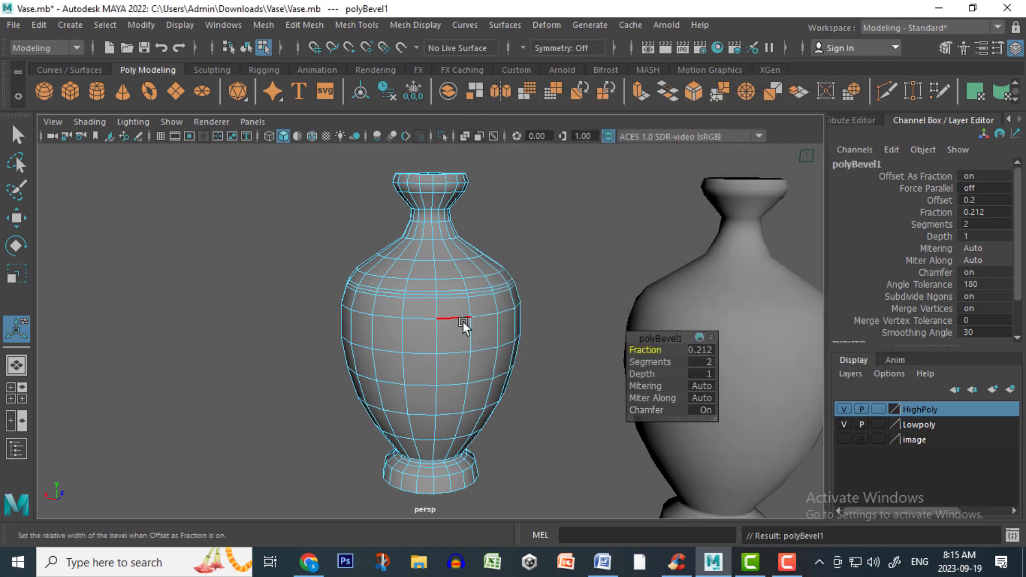
scroll(459, 310, "up", 3)
double_click(448, 281)
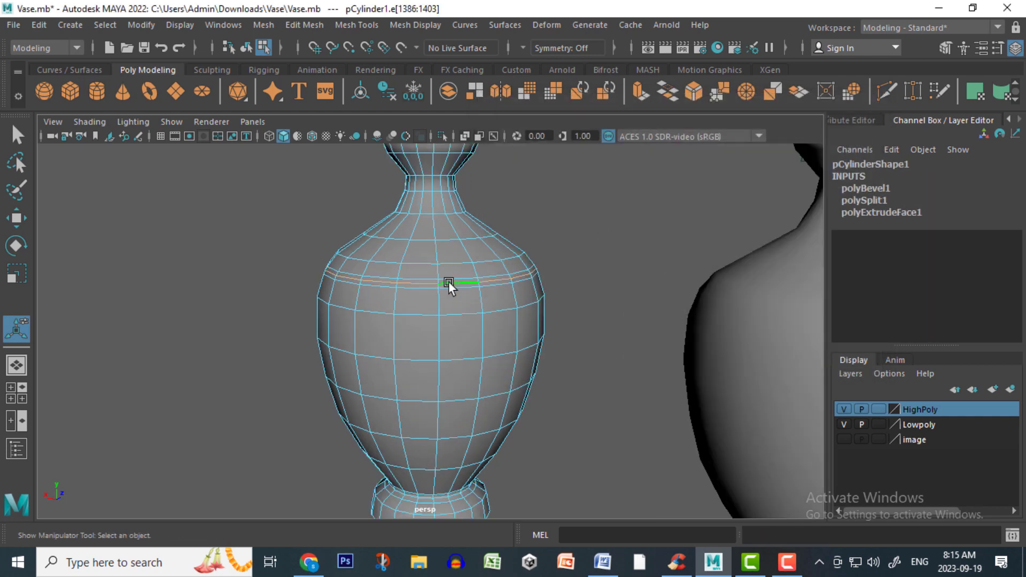
key("r")
scroll(448, 281, "up", 2)
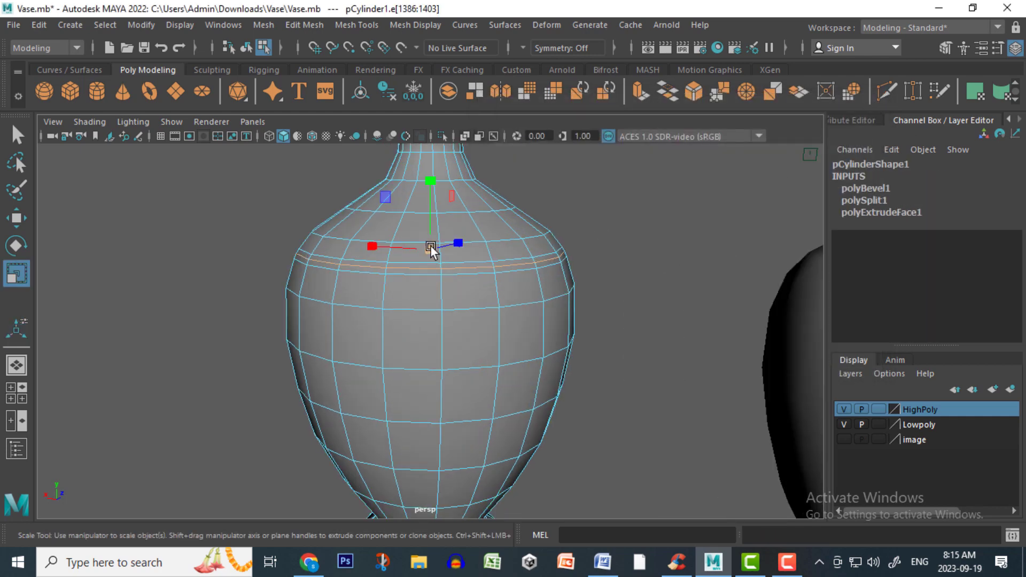
left_click_drag(431, 251, 434, 251)
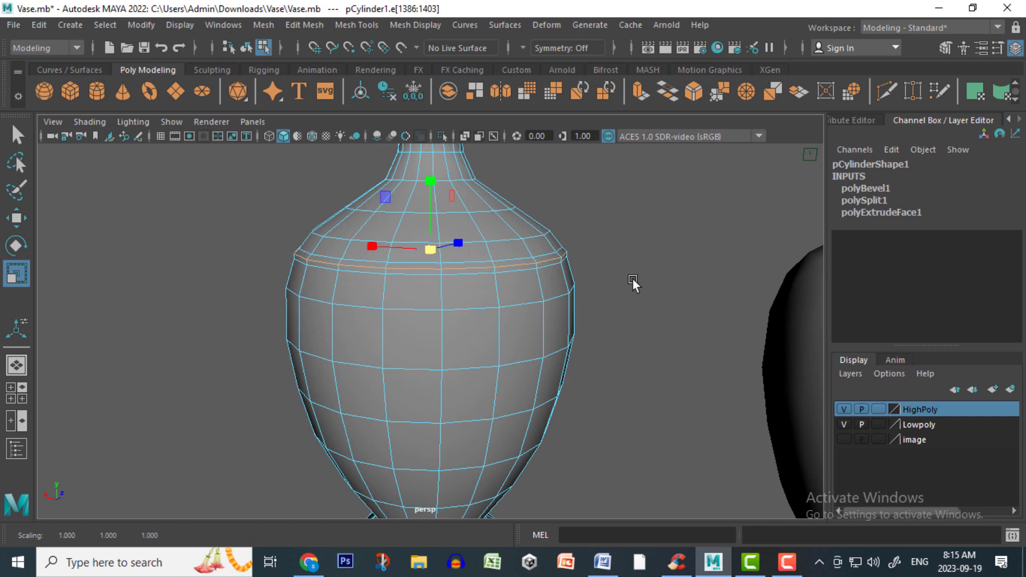
left_click_drag(633, 277, 589, 275, "alt")
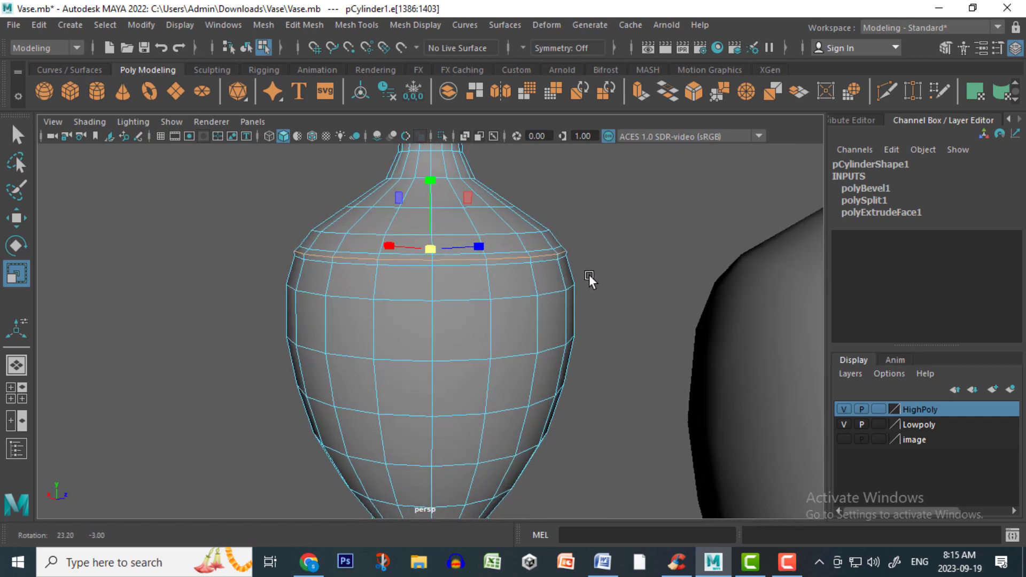
Return the vase to object selection, save the scene, and examine the shoulder ridge in smooth preview.
left_click(633, 267)
right_click_drag(633, 268, 711, 124)
left_click(660, 224)
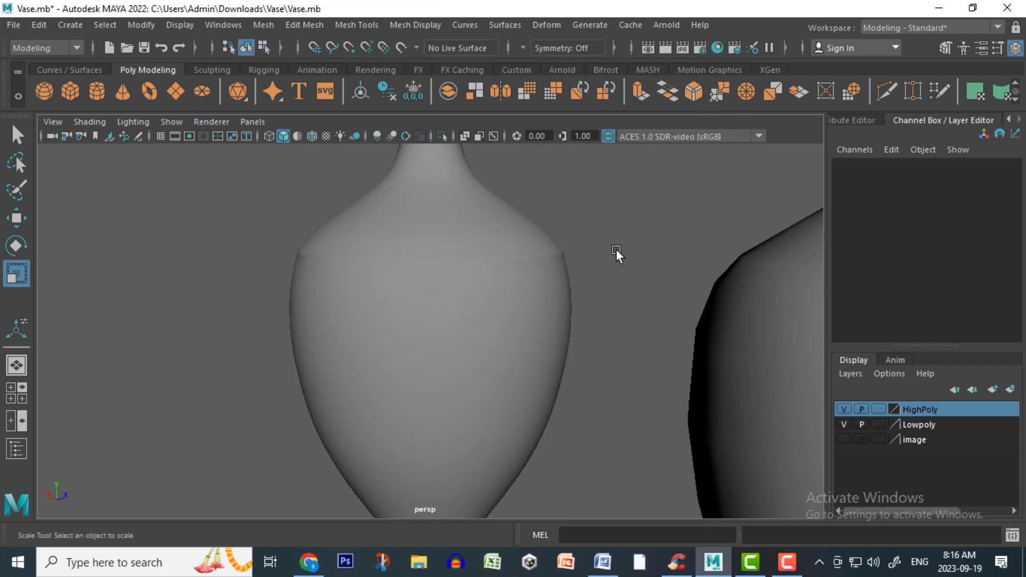
left_click_drag(584, 320, 543, 330, "alt")
scroll(540, 325, "down", 5)
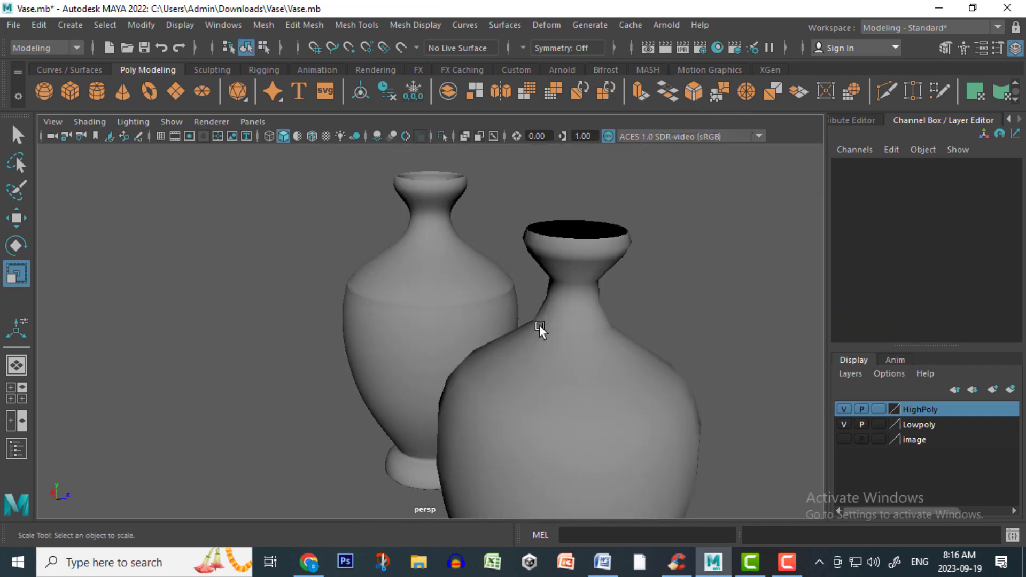
left_click_drag(409, 381, 515, 389, "alt")
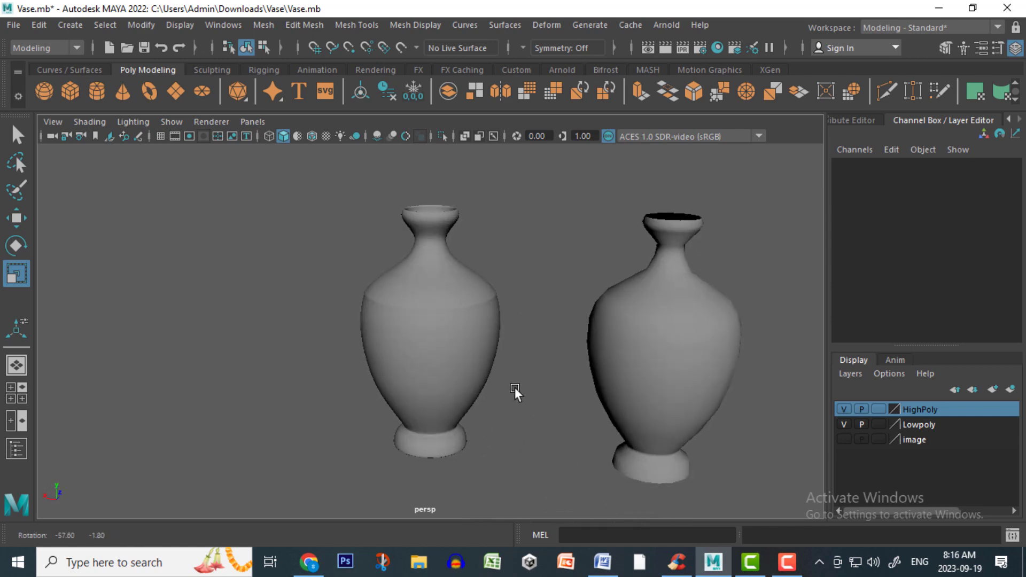
Bevel the edge loop around the middle of the thickened vase's body with 4 segments and a width of 0.2123.
left_click(485, 389)
scroll(533, 412, "up", 3)
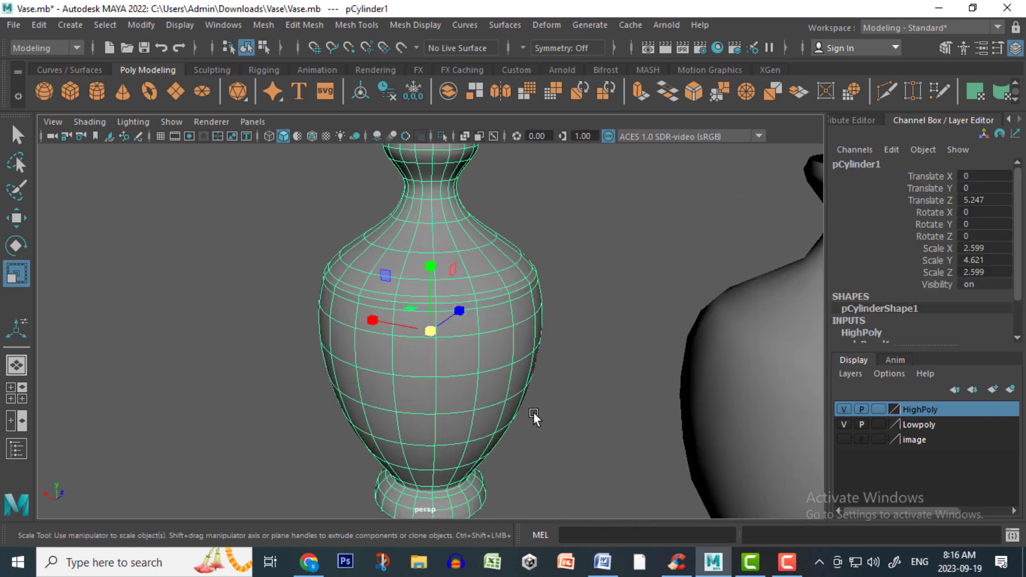
mouse_move(534, 413)
left_mouse_down("alt")
mouse_move(541, 394)
mouse_move(532, 396)
left_mouse_up("alt")
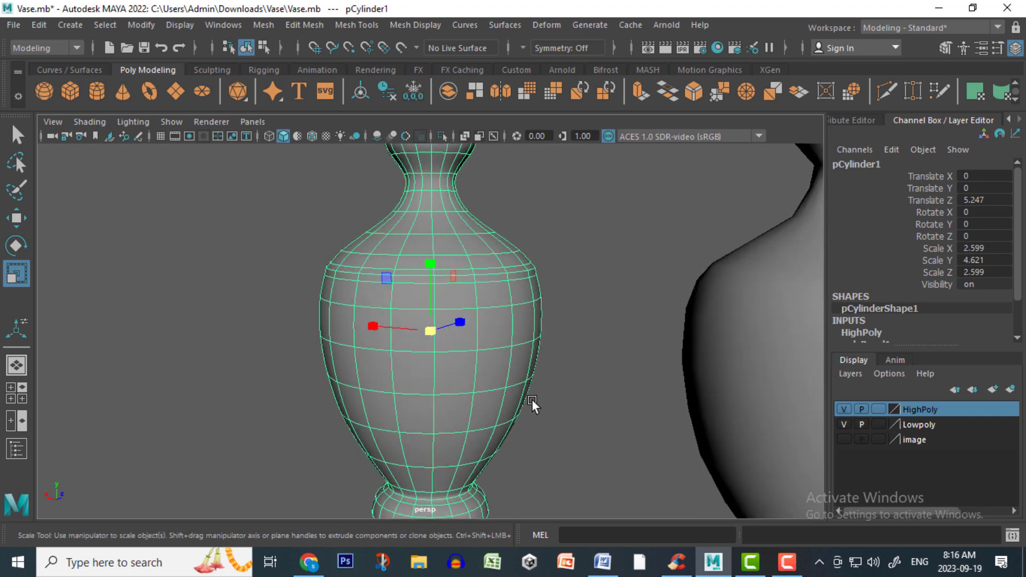
scroll(531, 400, "up", 3)
right_click_drag(495, 348, 493, 97)
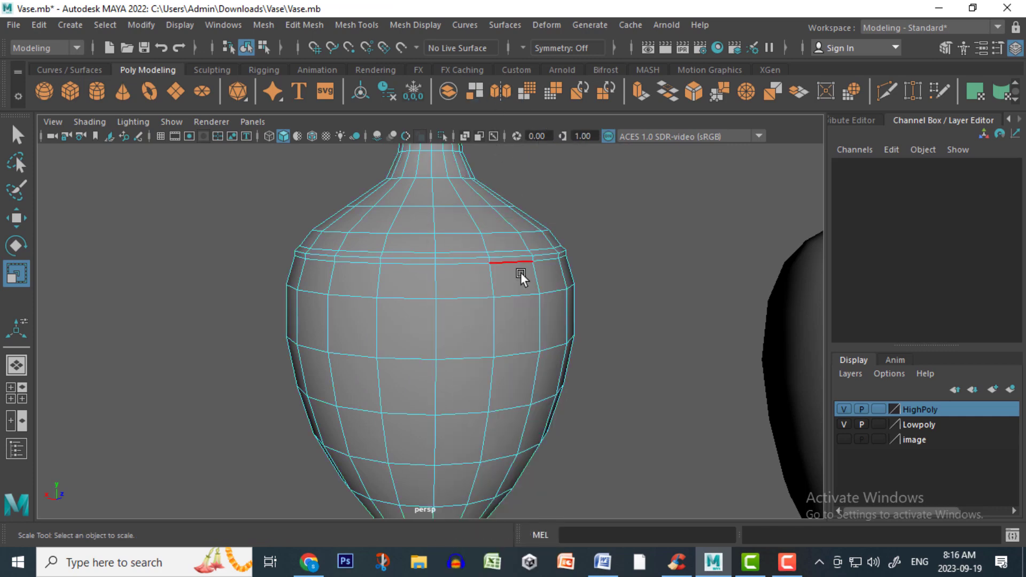
double_click(470, 359)
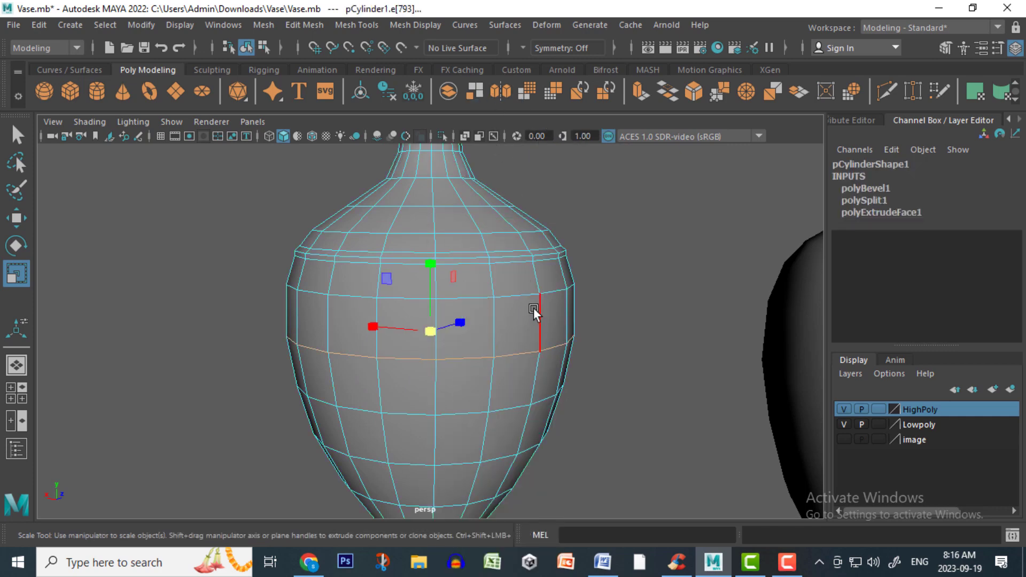
right_click_drag(534, 283, 654, 286, "shift")
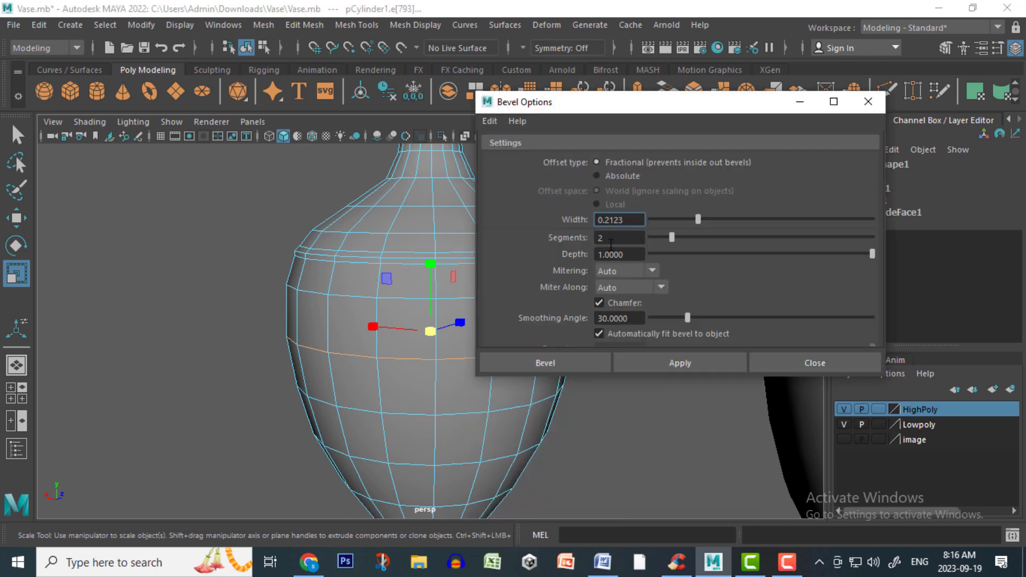
key("Tab")
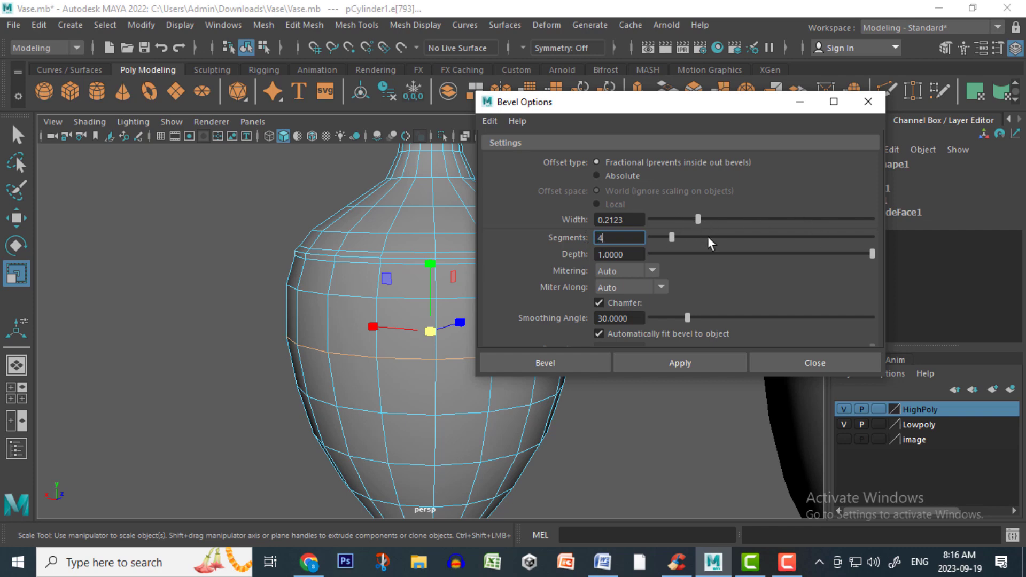
left_click(712, 367)
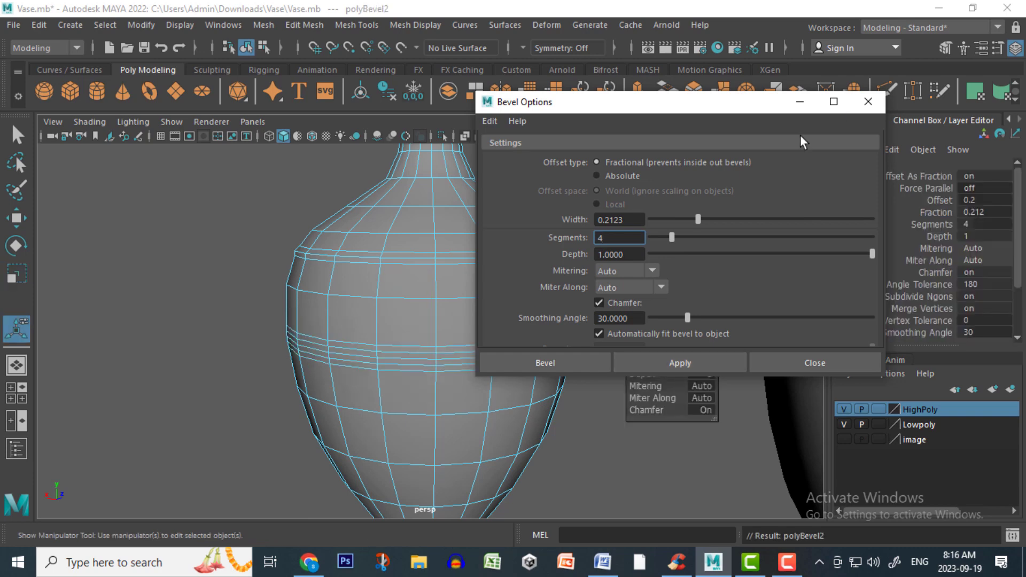
left_click(866, 101)
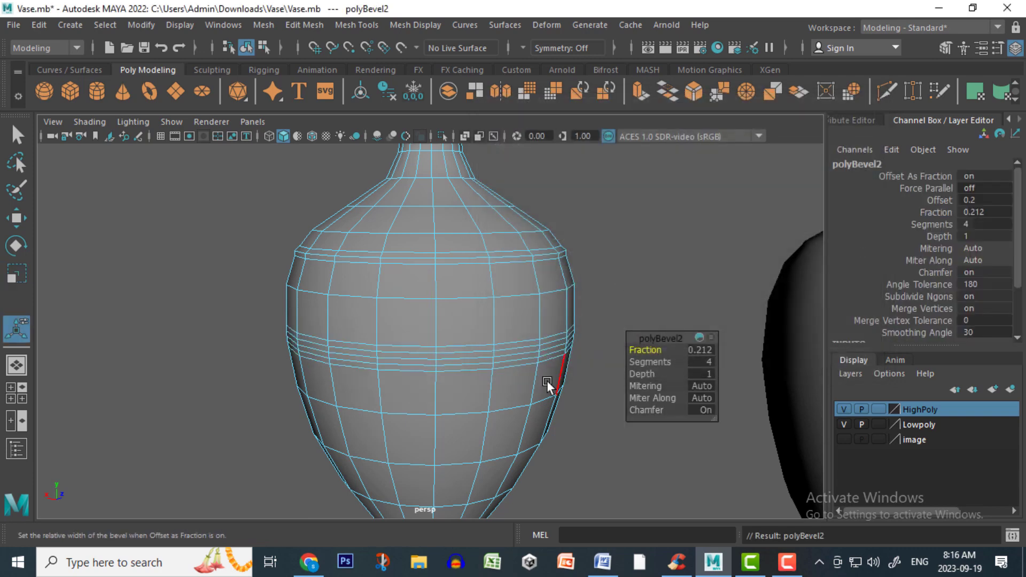
Scale the three inner edge loops of the mid-body bevel outward into a raised band, and its center loop slightly further.
left_click(517, 358)
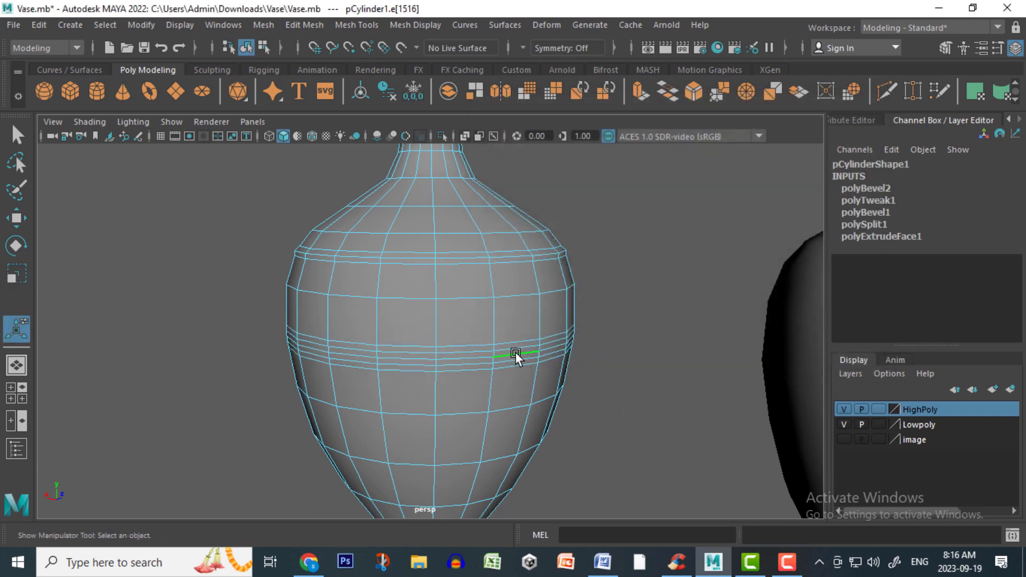
double_click(516, 357)
scroll(485, 359, "up", 2)
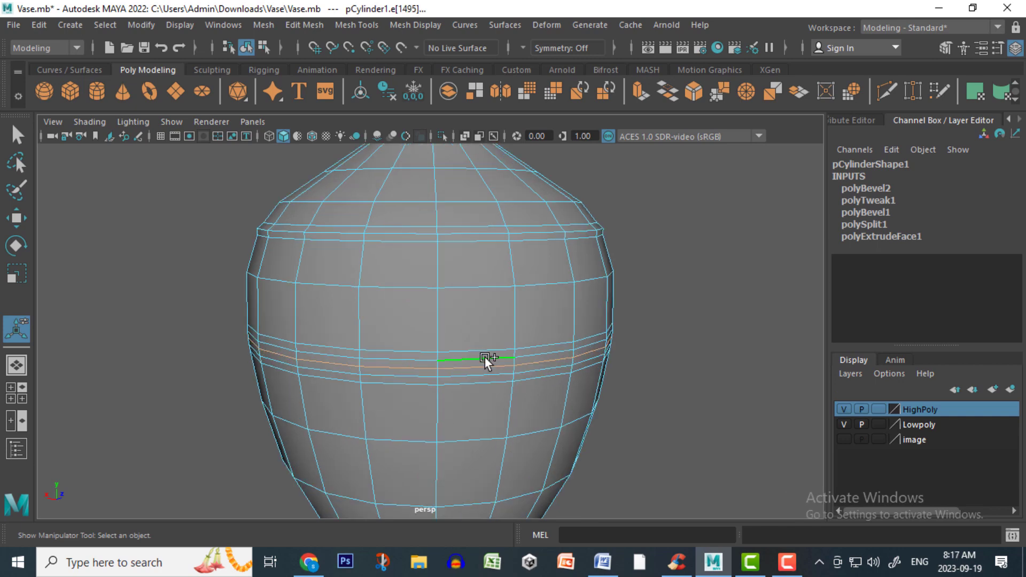
double_click(485, 358, "shift")
scroll(487, 366, "down", 2)
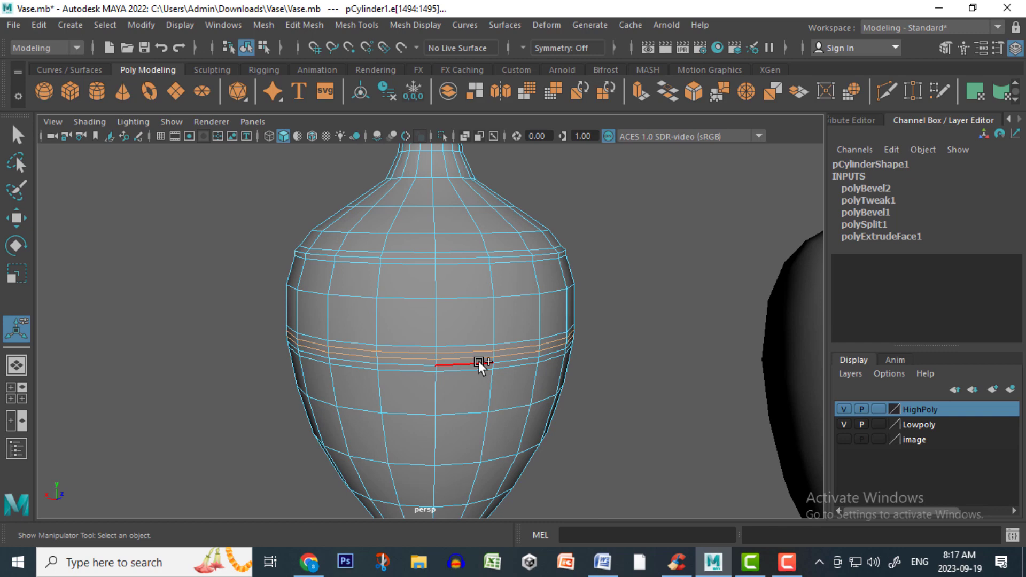
double_click(479, 363, "shift")
key("r")
scroll(437, 336, "up", 2)
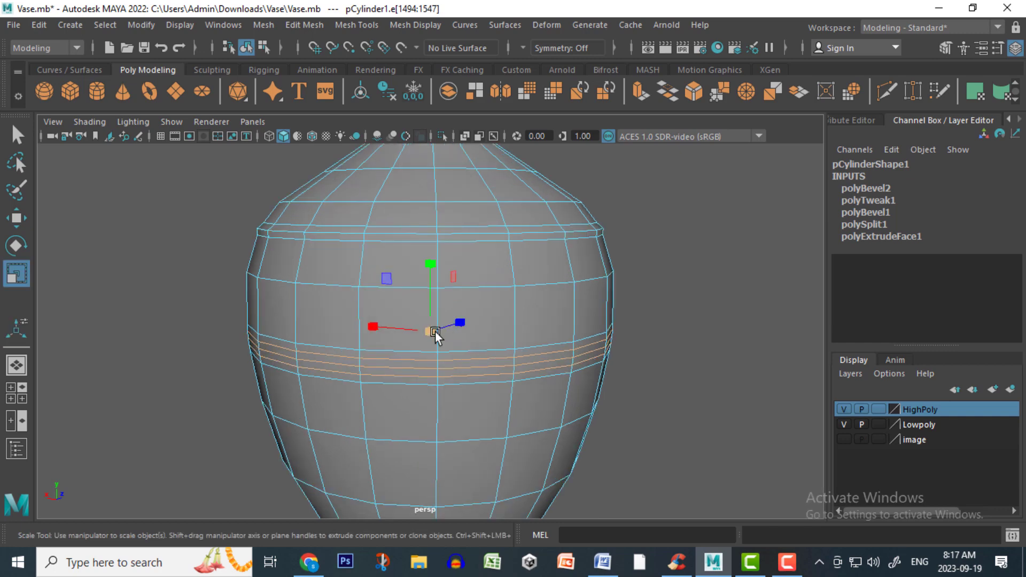
left_click_drag(435, 332, 442, 336)
scroll(443, 337, "down", 2)
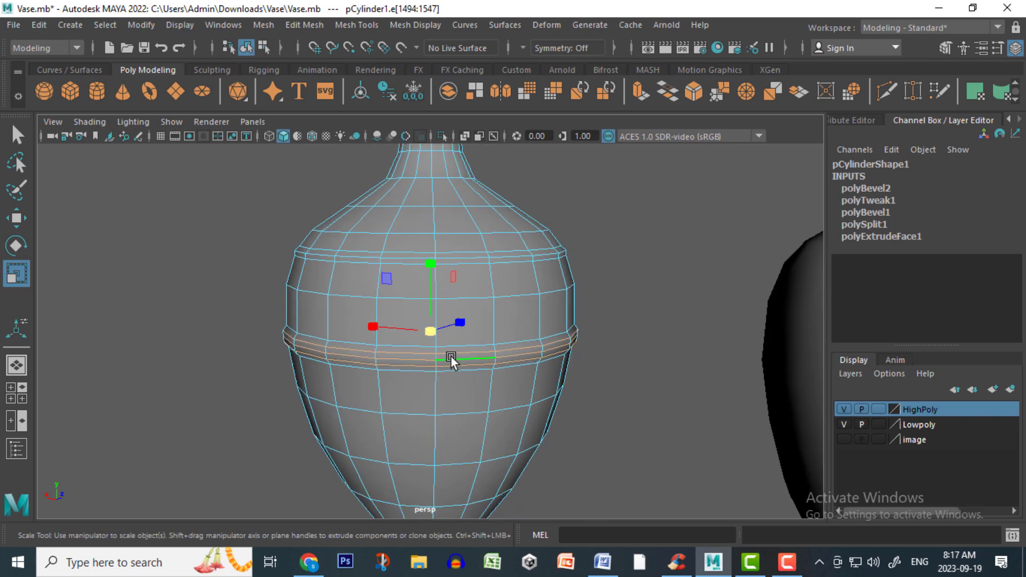
double_click(451, 359)
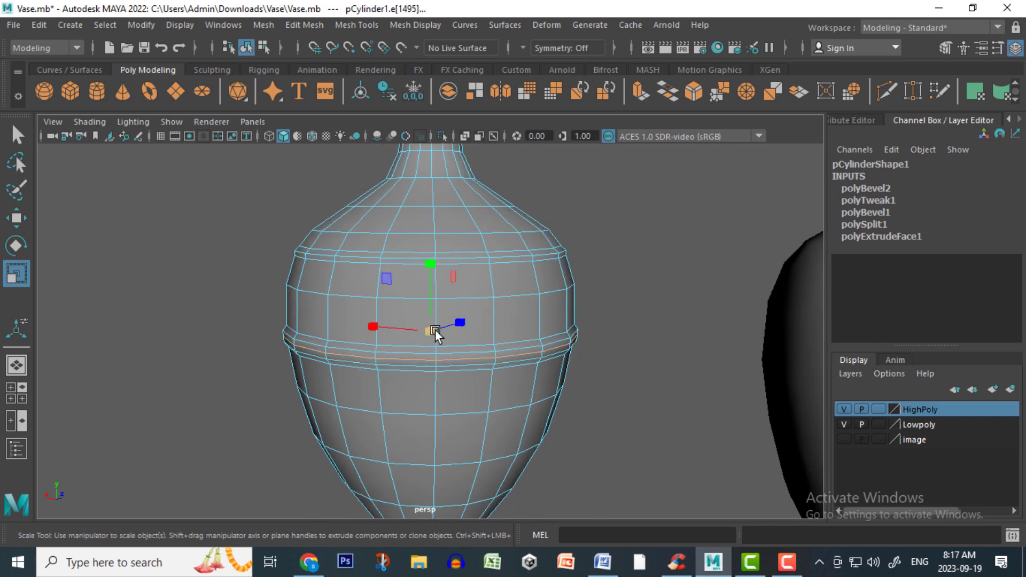
left_click_drag(436, 332, 439, 338)
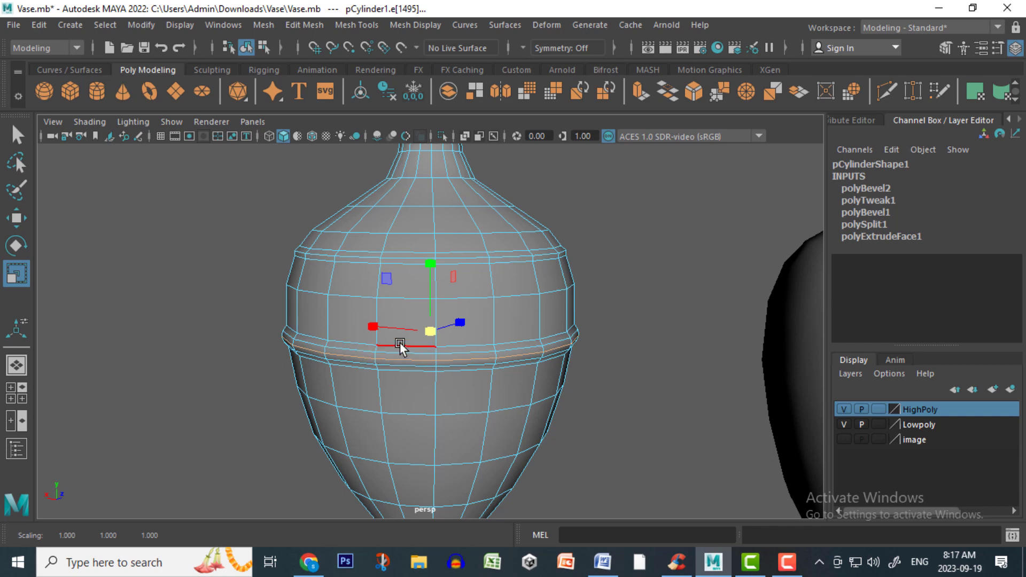
Bevel the upper and lower border edge loops of the raised band with 1 segment and a width of 0.0685.
double_click(400, 345)
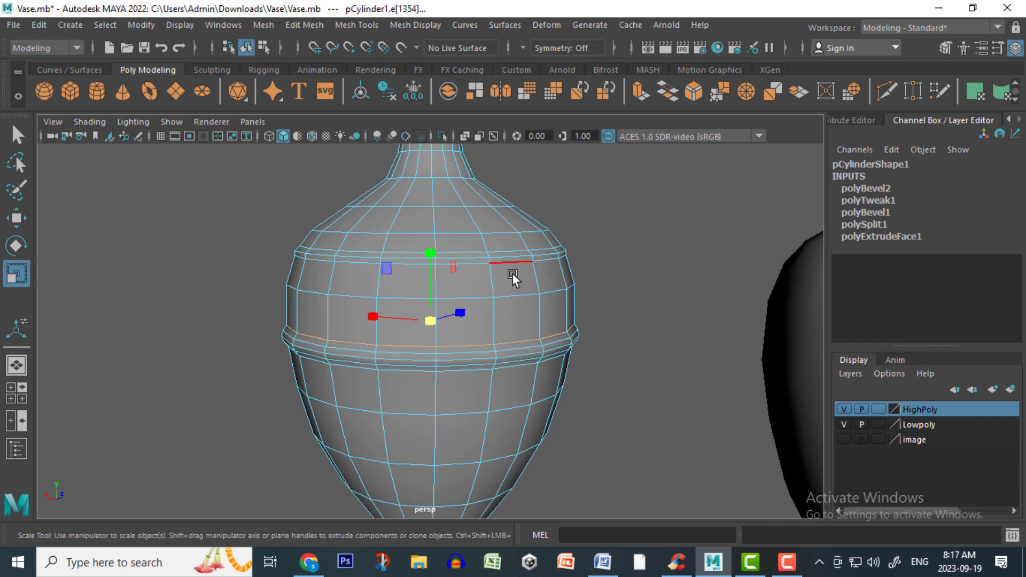
right_click_drag(513, 276, 632, 275, "shift")
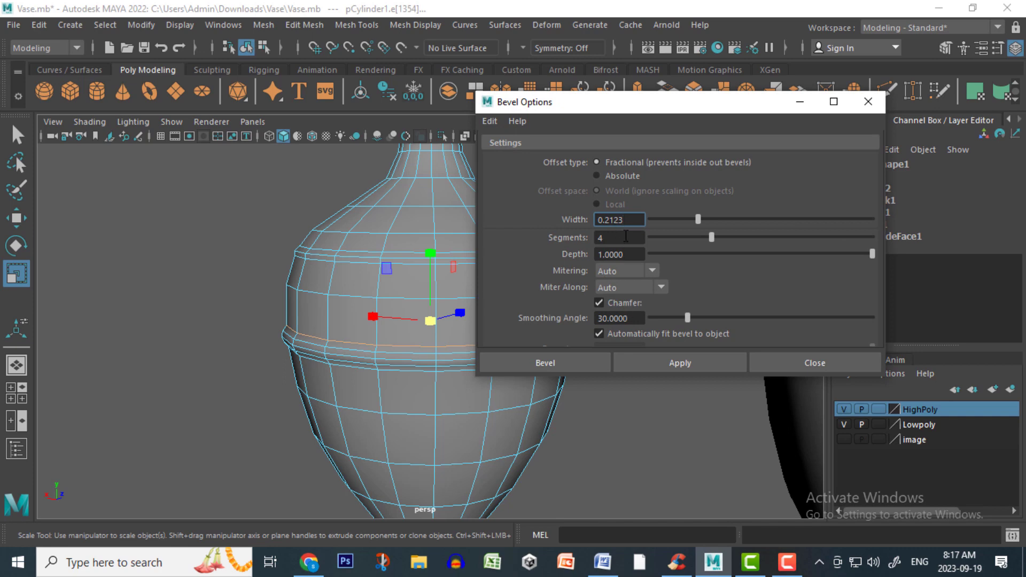
double_click(626, 236)
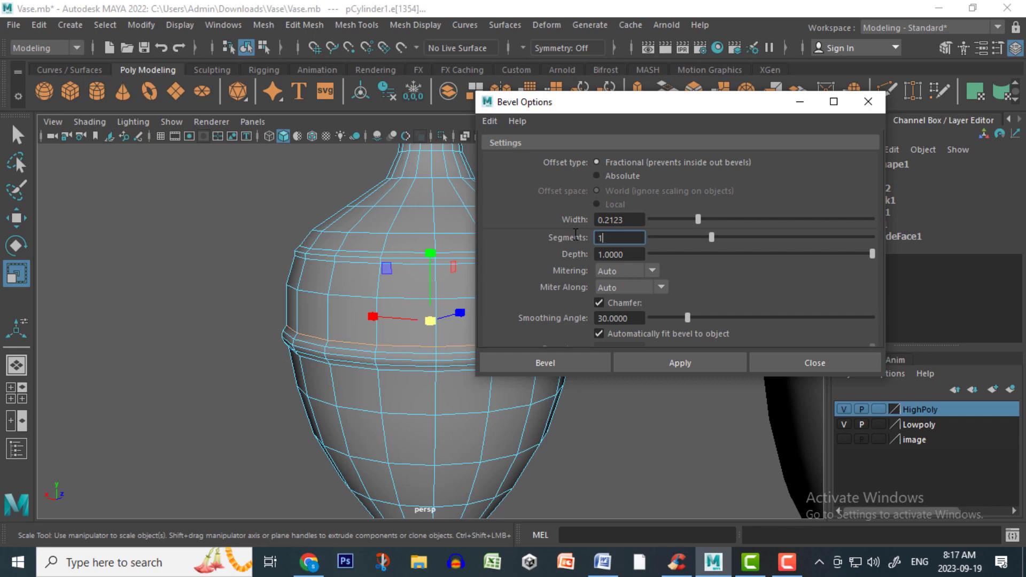
left_click_drag(698, 219, 669, 231)
left_click(693, 365)
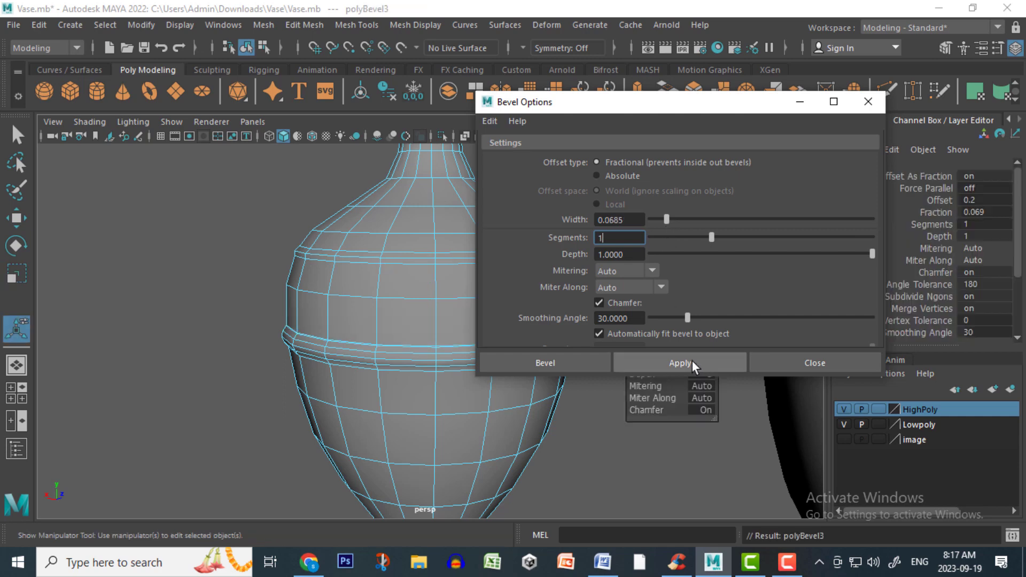
left_click(868, 102)
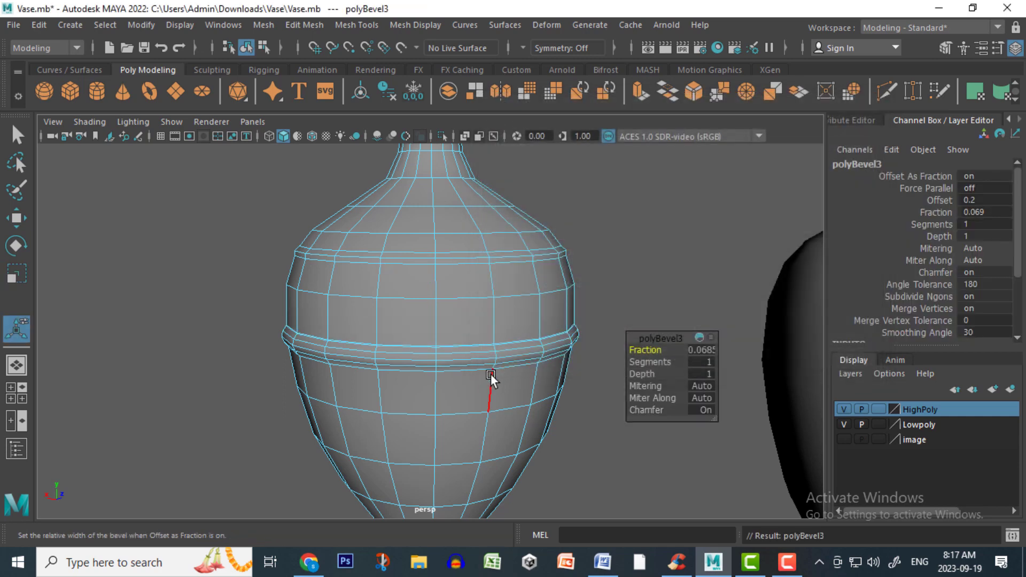
double_click(477, 369)
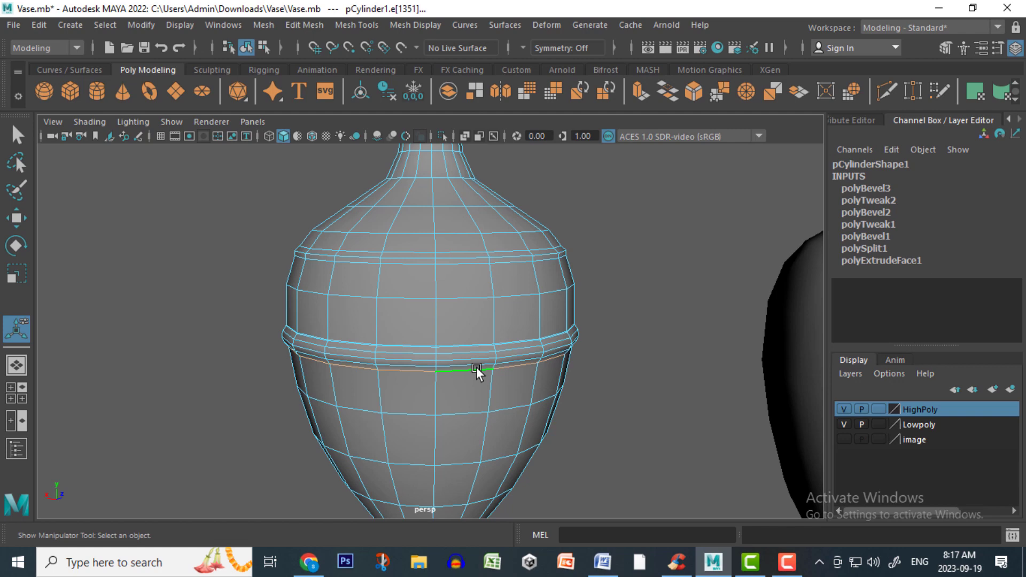
key("ctrl+b")
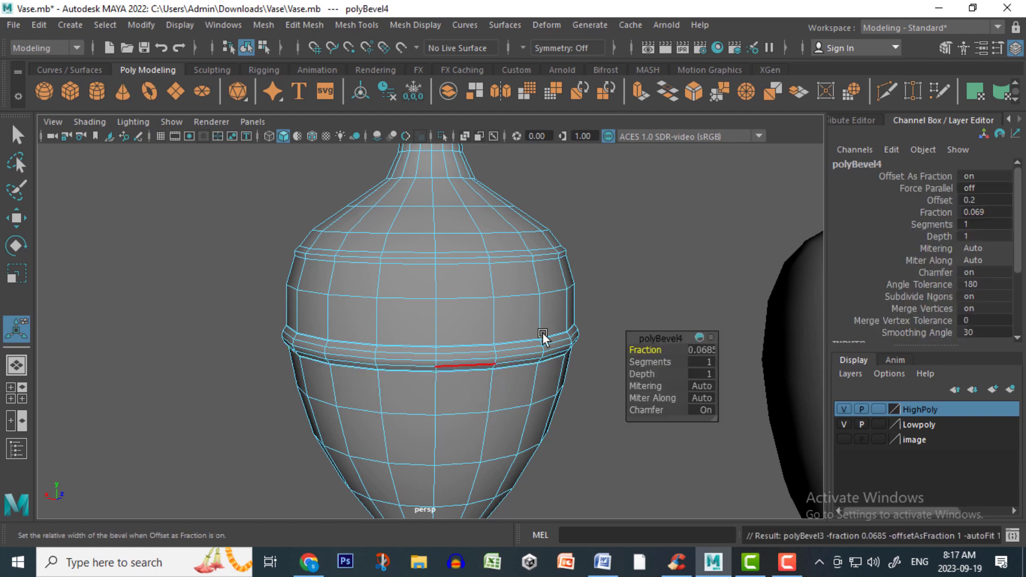
Return the vase to object selection and examine the raised mid-body band in smooth preview beside the low-poly copy.
left_click(605, 271)
right_click_drag(465, 287, 534, 127)
scroll(672, 238, "down", 5)
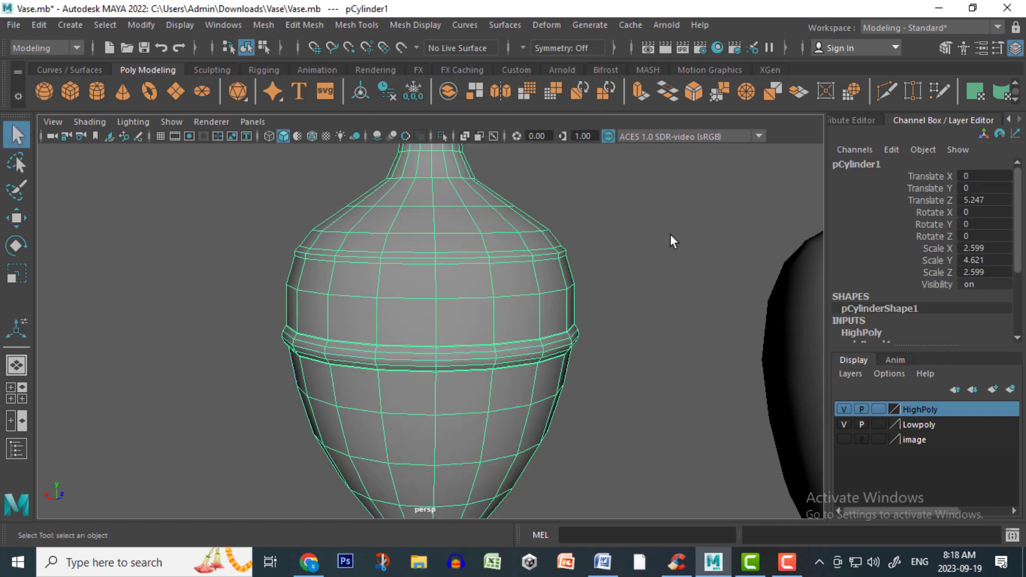
key("3")
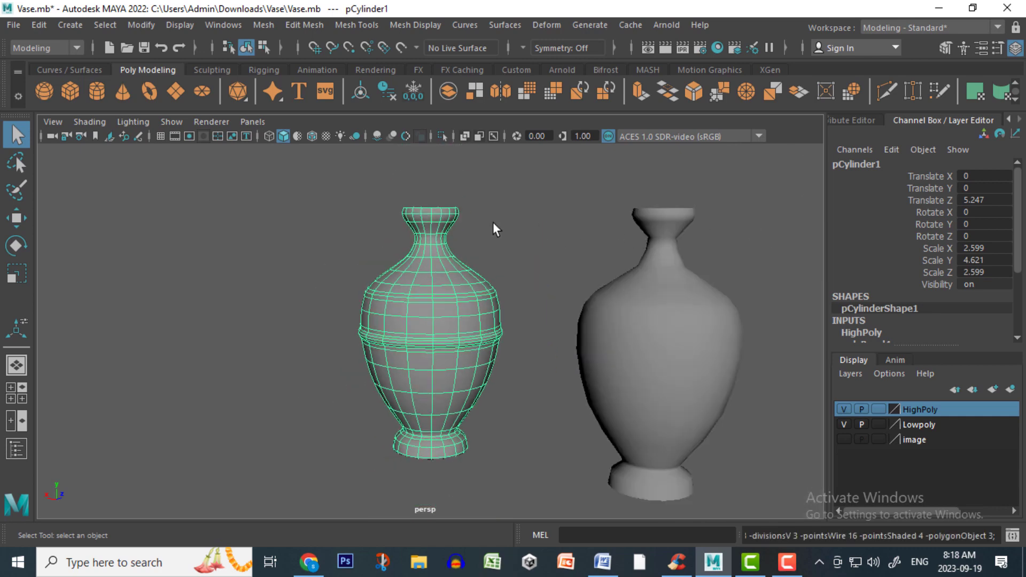
left_click(492, 222)
left_click_drag(442, 393, 505, 379, "alt")
scroll(505, 378, "down", 3)
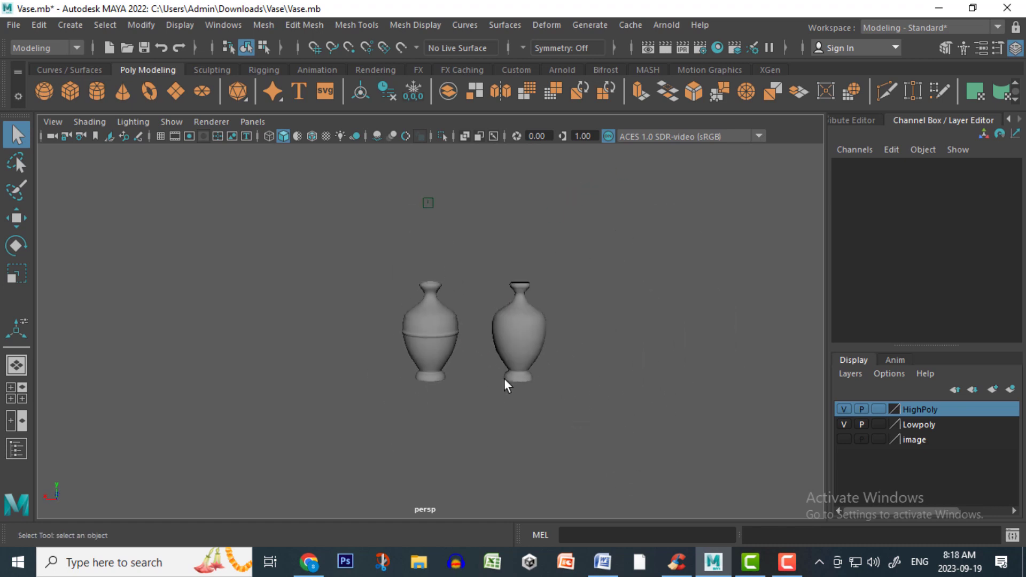
scroll(398, 344, "up", 8)
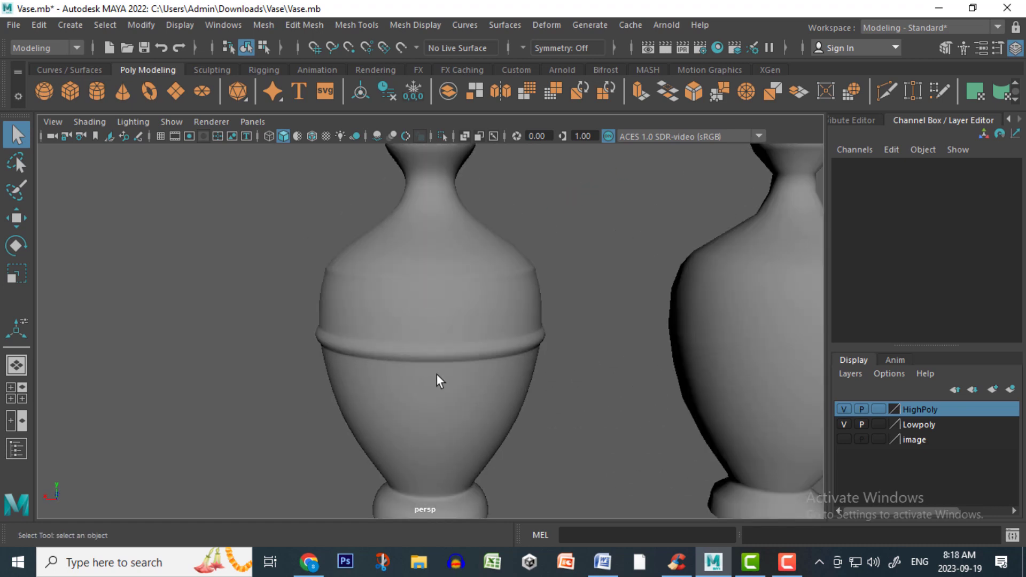
left_click_drag(437, 375, 468, 361, "alt")
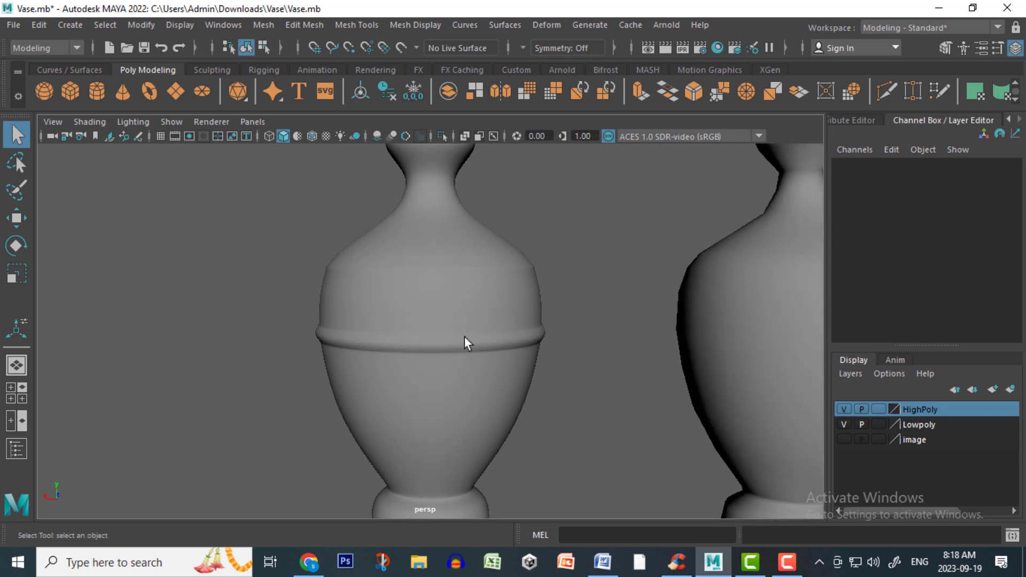
Examine the high-poly vase's wireframe and compare it with the low-poly copy beside it.
left_click(448, 308)
mouse_move(537, 418)
left_mouse_down("alt")
mouse_move(495, 415)
mouse_move(470, 426)
mouse_move(550, 422)
left_mouse_up("alt")
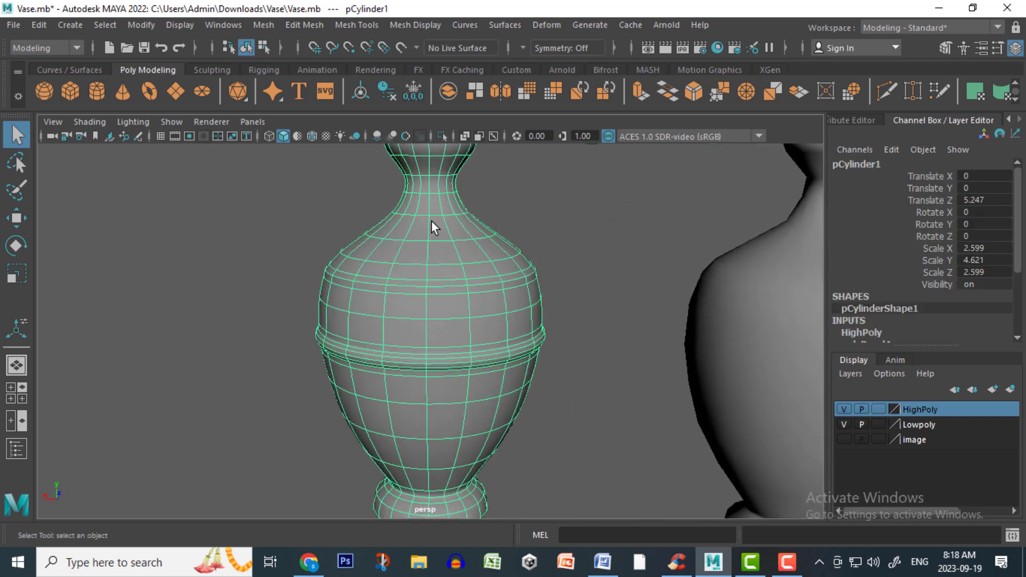
left_click(492, 189)
scroll(544, 274, "down", 5)
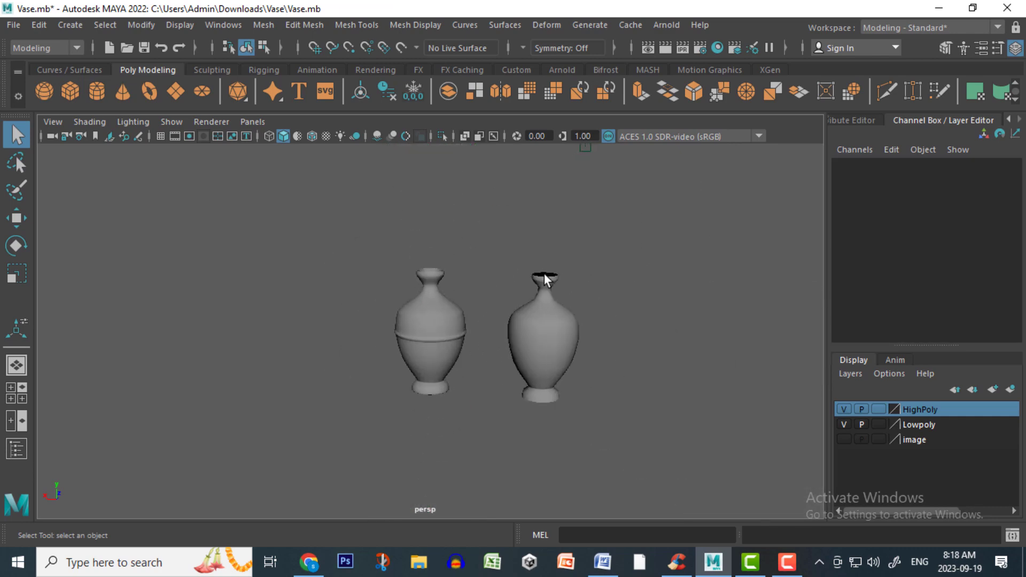
left_click(444, 310)
left_click(531, 336)
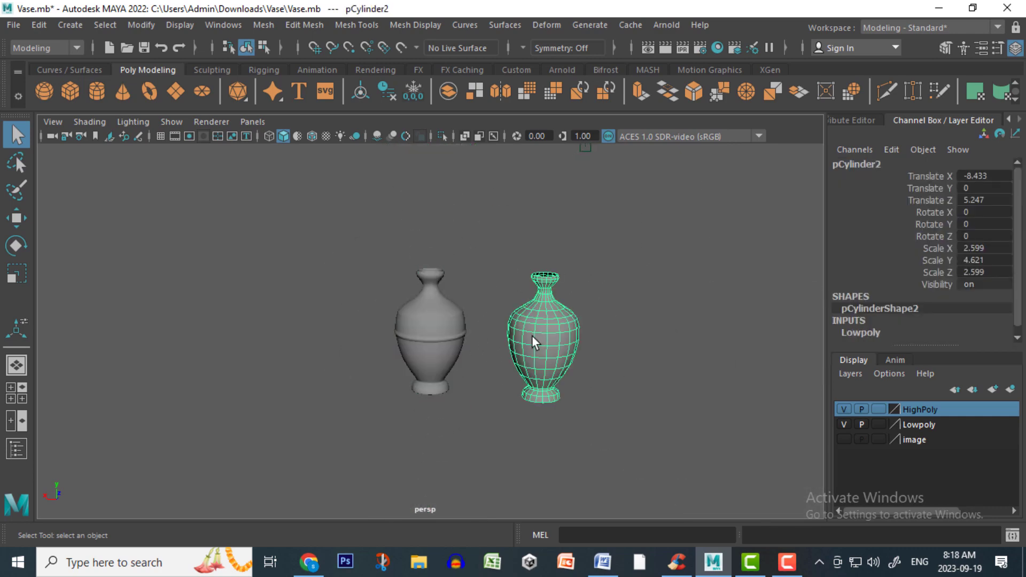
left_click_drag(576, 442, 601, 441, "alt")
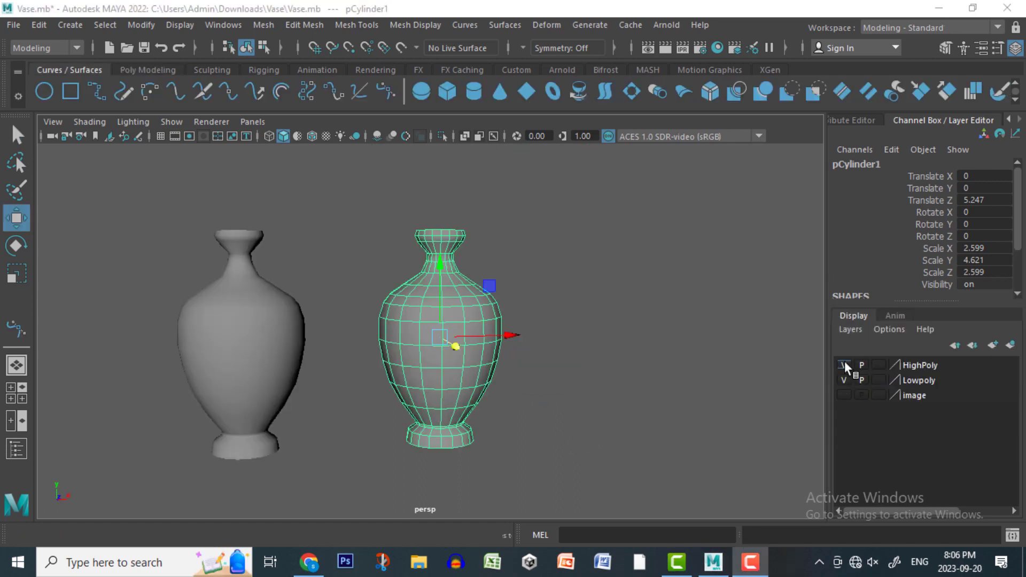
Hide the HighPoly and Lowpoly layers and show the image layer with the vase reference.
left_click(844, 365)
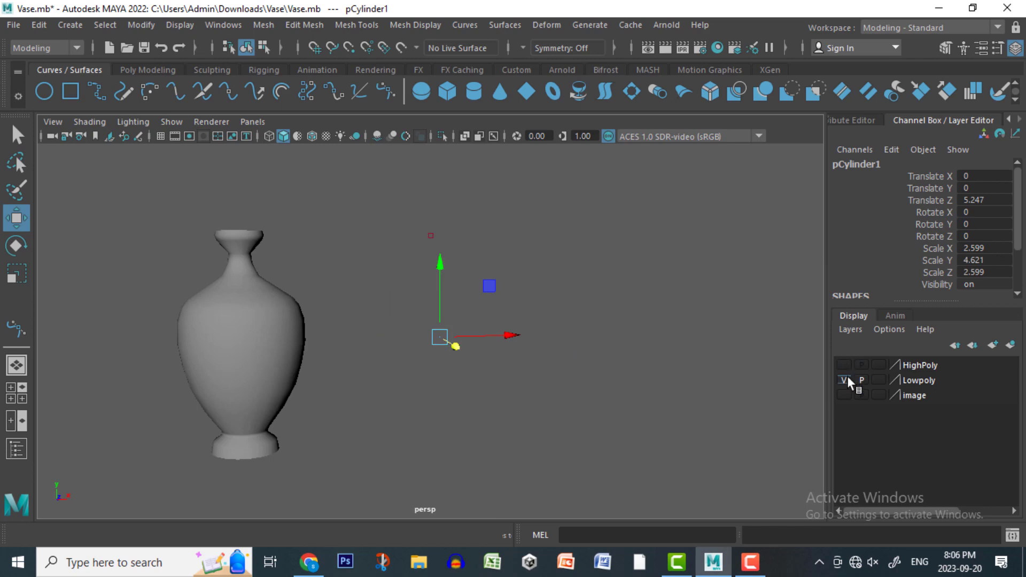
left_click(848, 377)
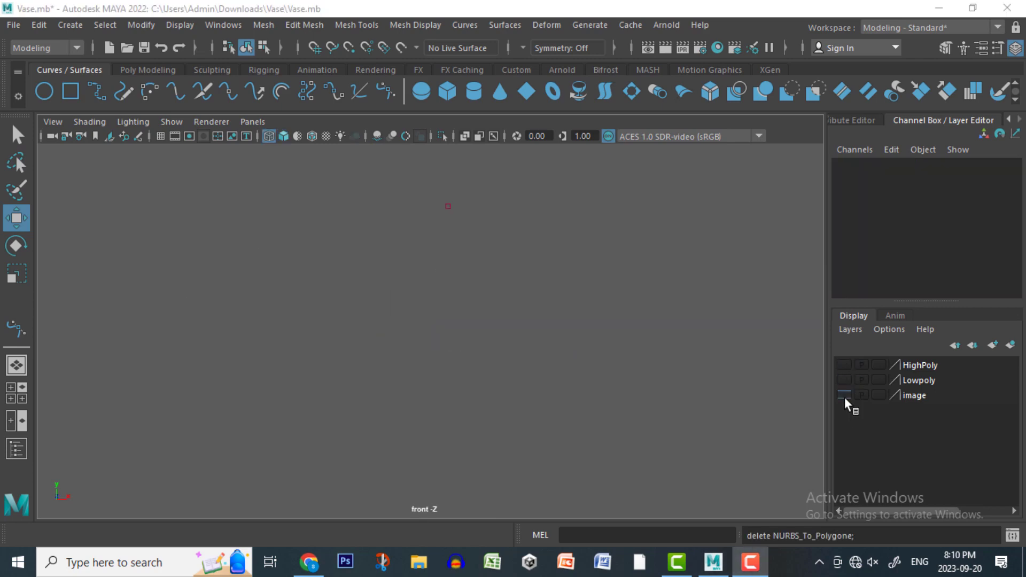
left_click(844, 395)
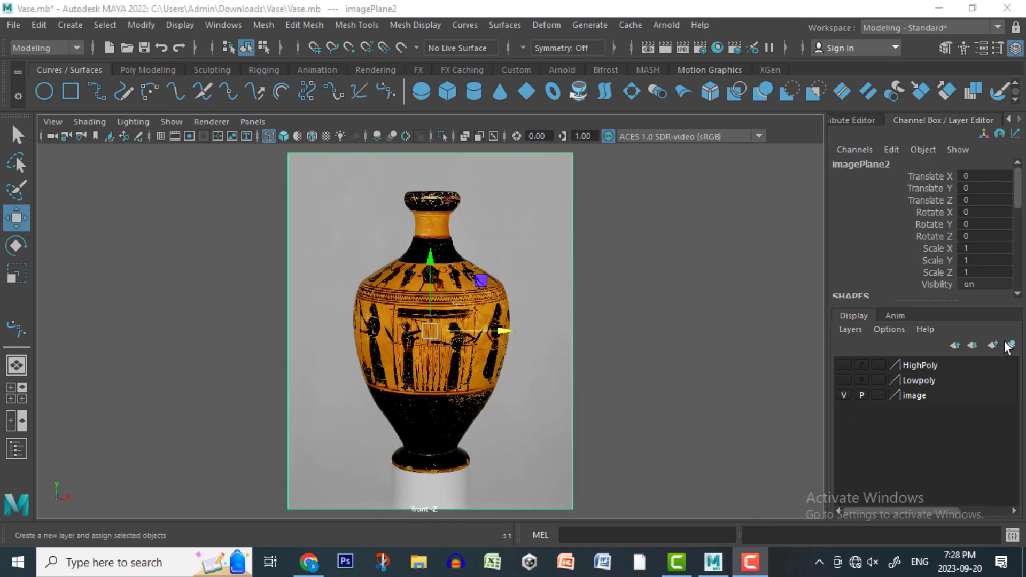
Create a new empty display layer named NURBS_To_Polygone.
left_click(990, 345)
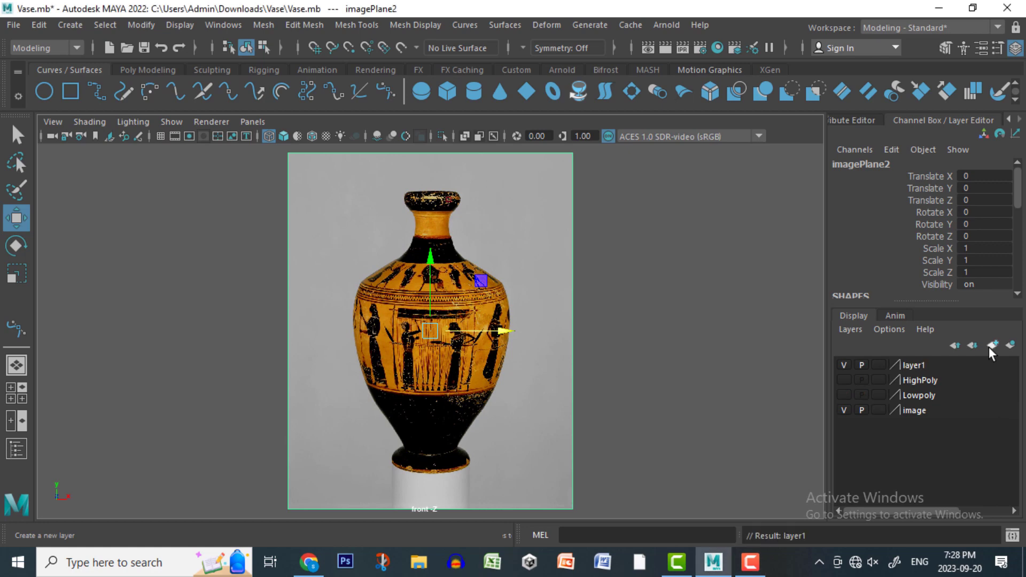
double_click(924, 365)
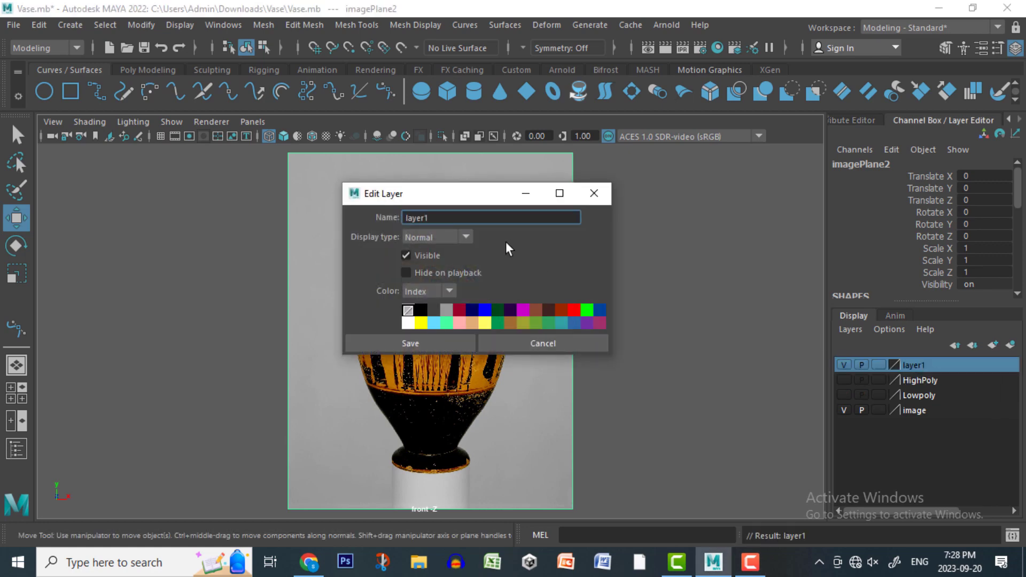
left_click_drag(492, 222, 355, 224)
type("NURBS_To_Polygone")
left_click(421, 344)
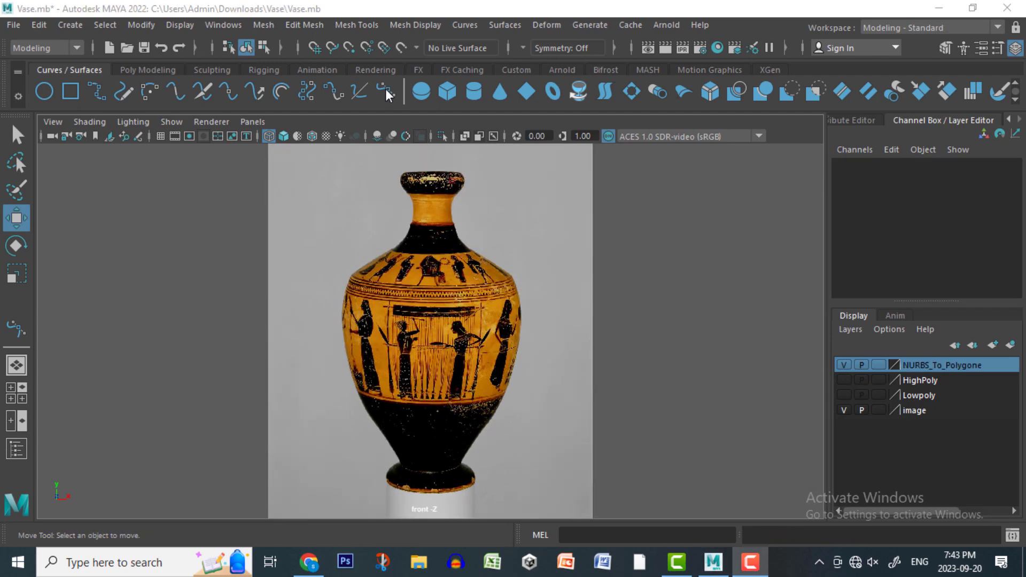
Start a Bezier curve over the reference image in full-screen front view, tracing from inside the mouth around the rim to its underside.
left_click(385, 88)
key("ctrl+space")
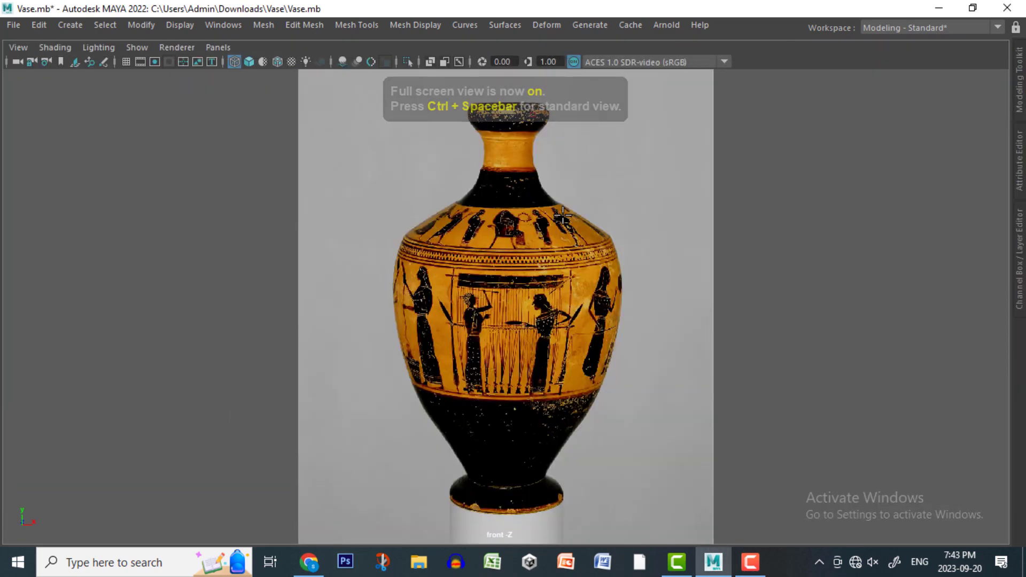
left_click(531, 127)
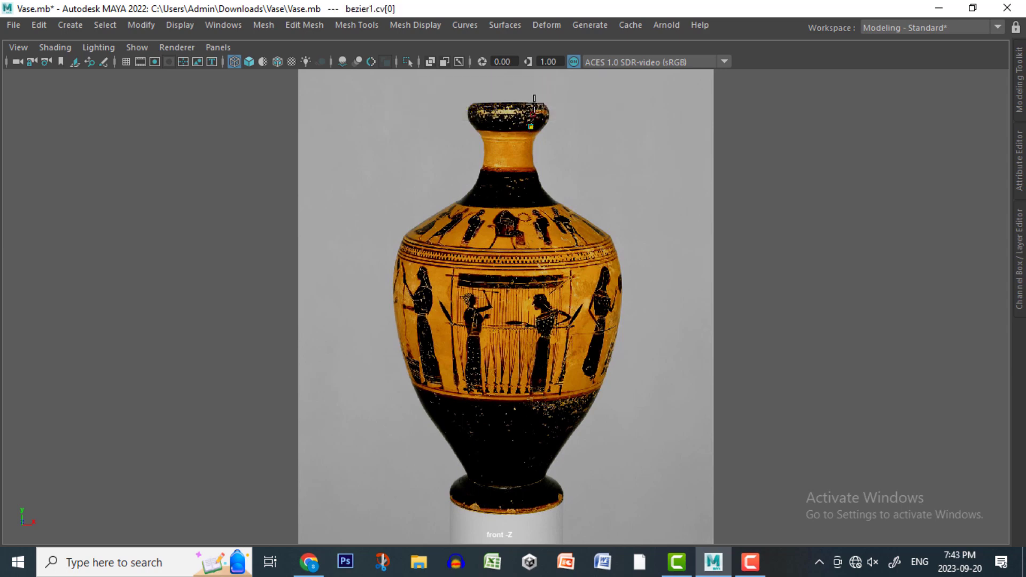
left_click_drag(525, 105, 513, 106)
left_click(542, 102)
scroll(548, 118, "down", 1)
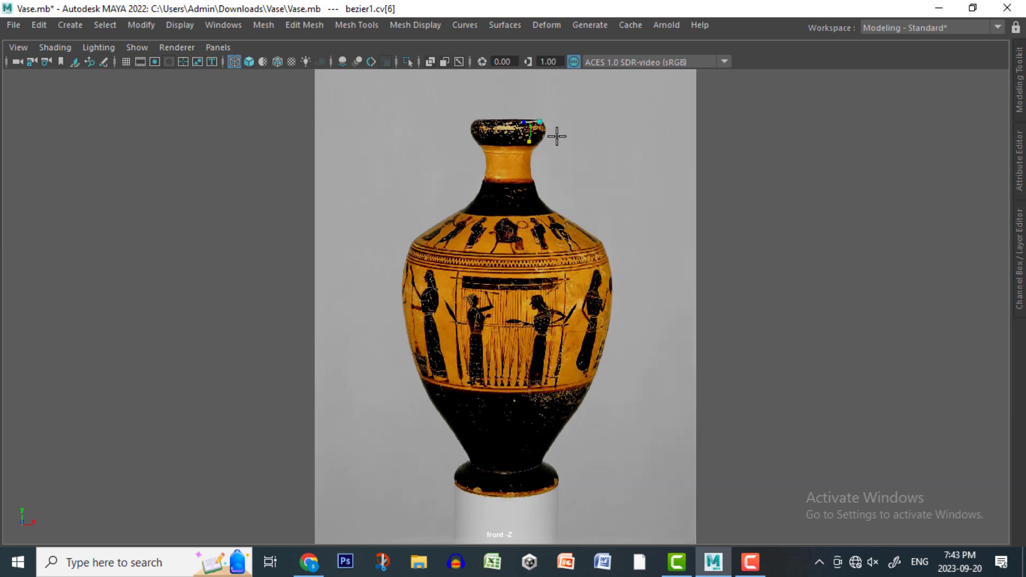
left_click_drag(541, 143, 531, 164)
scroll(545, 189, "down", 1)
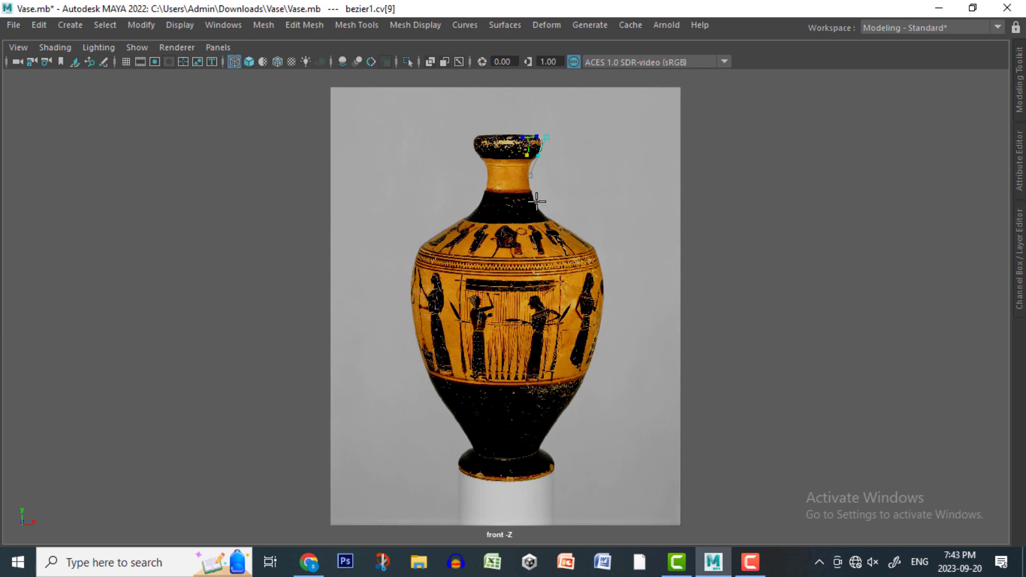
scroll(532, 197, "down", 1)
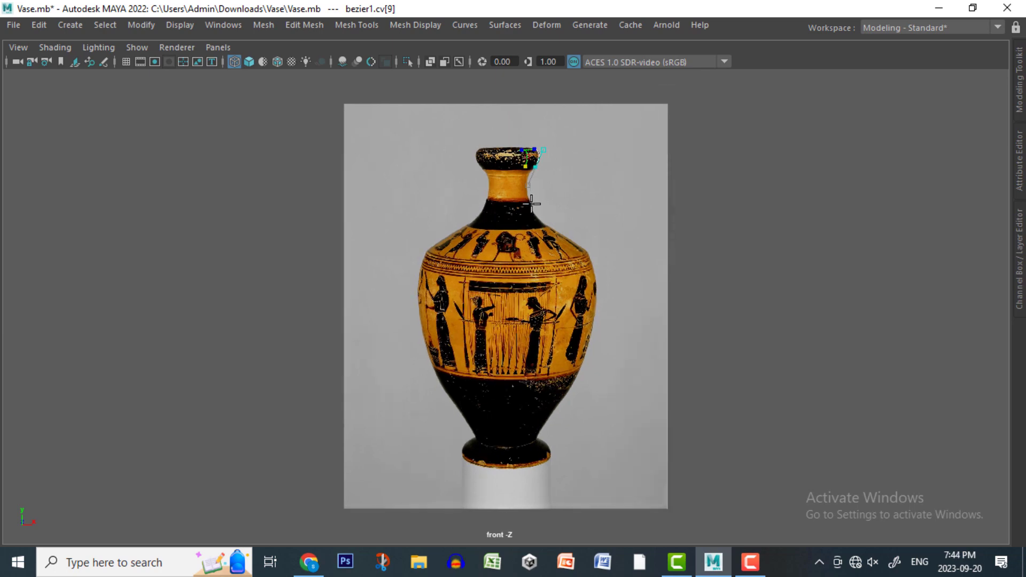
Continue the Bezier curve with curved anchors at the base of the neck, the shoulder and the lower edge of the painted body.
left_click(532, 206)
left_click_drag(532, 206, 523, 181)
left_click_drag(590, 253, 576, 236)
scroll(560, 379, "up", 1)
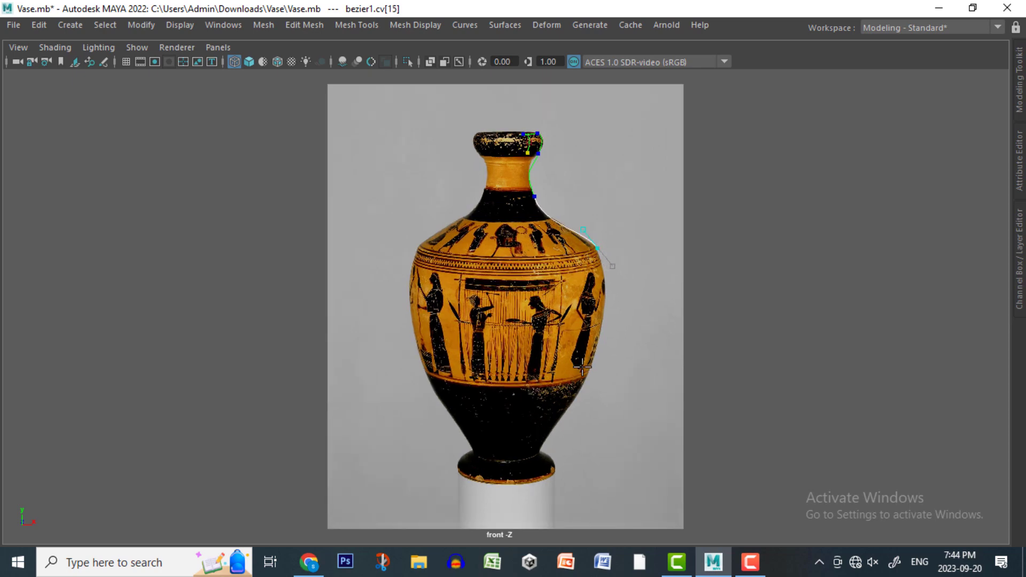
left_click_drag(589, 370, 574, 403)
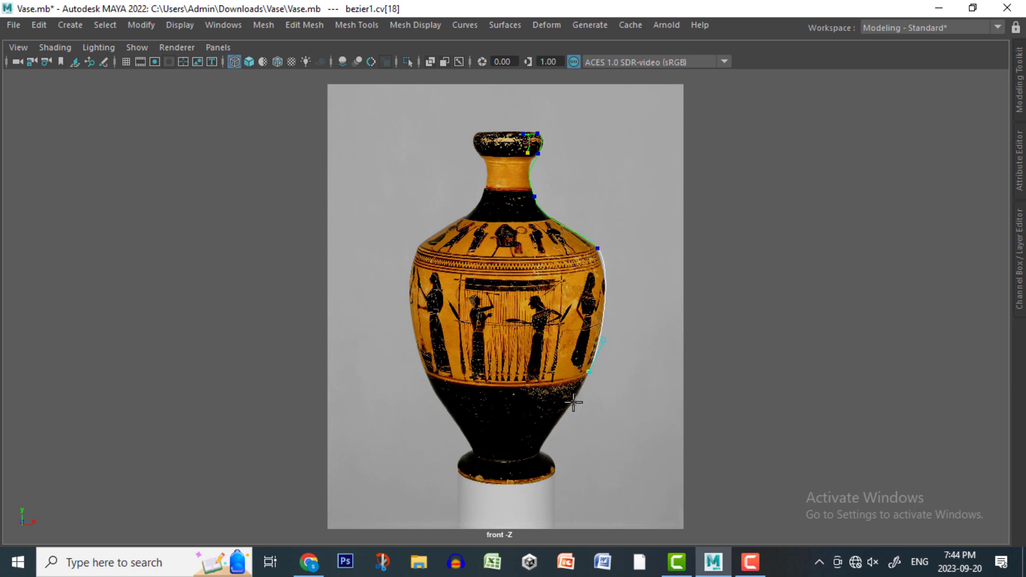
scroll(573, 403, "down", 1)
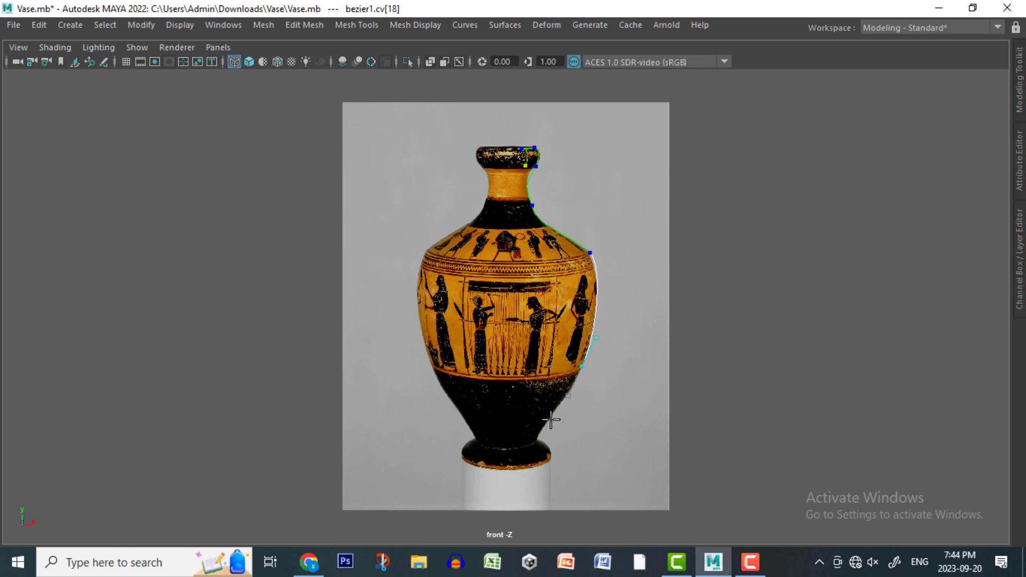
Trace the tapering lower body and the foot to the underside near the vase's centre, and finish the Bezier curve.
left_click(551, 421)
left_click(537, 437)
scroll(554, 456, "up", 2)
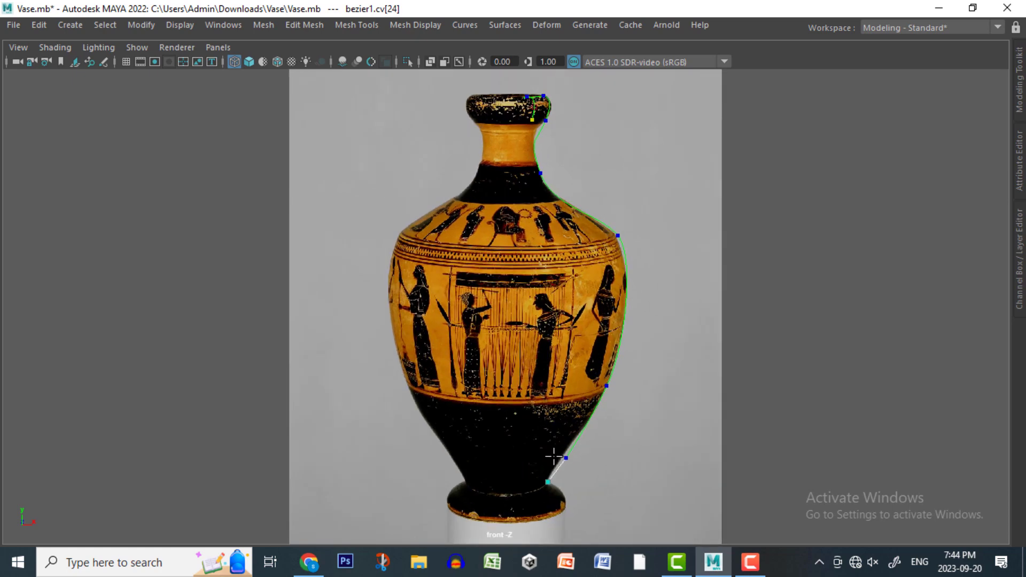
scroll(572, 494, "down", 1)
scroll(569, 492, "up", 1)
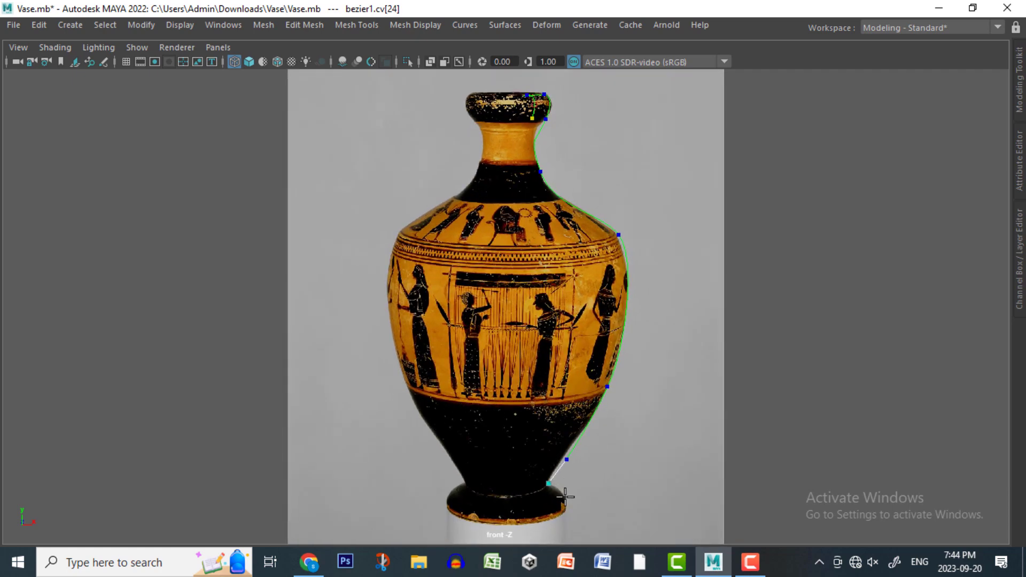
left_click_drag(565, 497, 568, 512)
left_click(566, 513)
left_click(546, 523)
left_click(521, 526)
key("w")
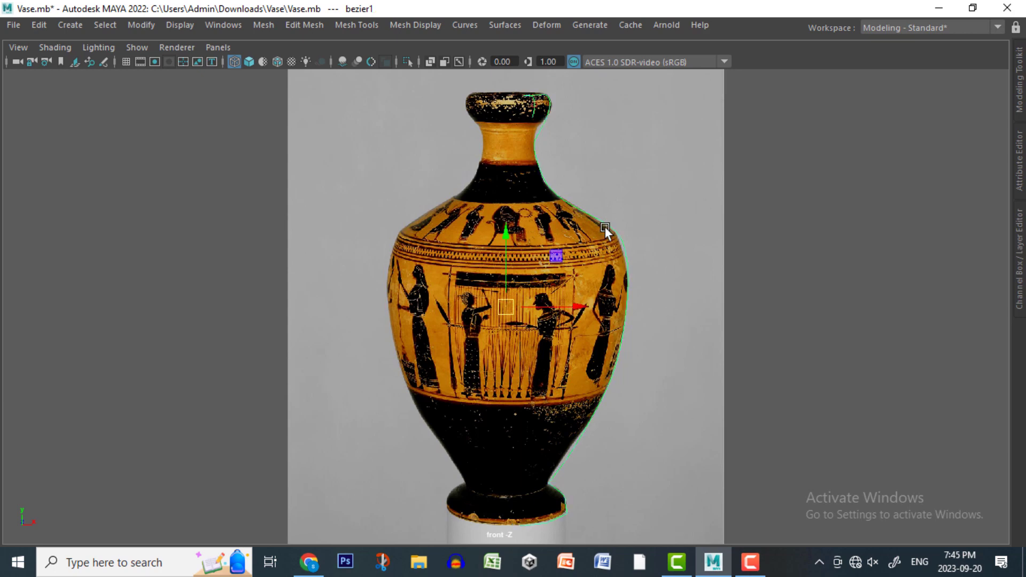
Show the curve's control vertices and nudge the anchor on the tapering lower body onto the vase outline.
right_click_drag(600, 219, 416, 158)
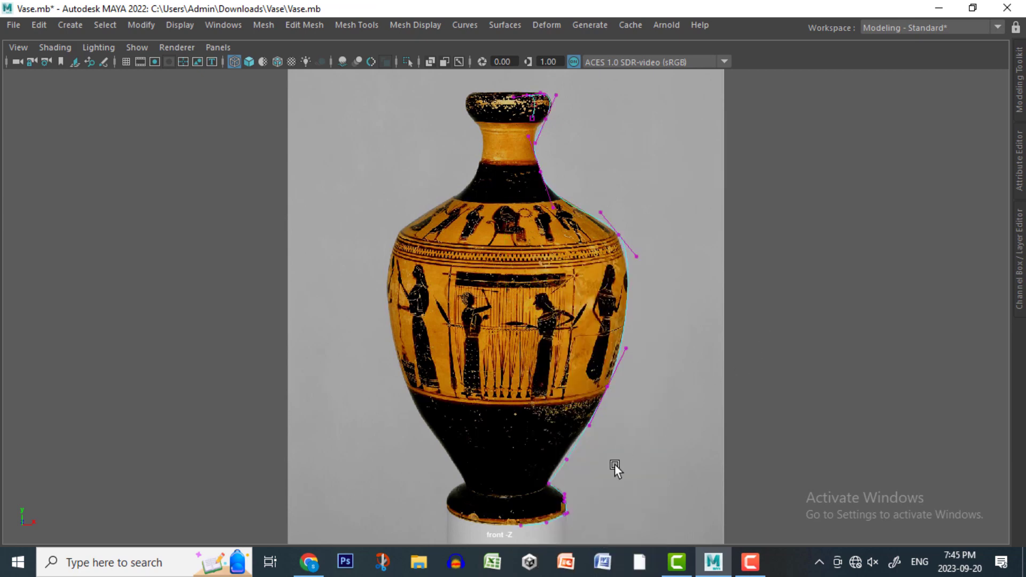
left_click(565, 459)
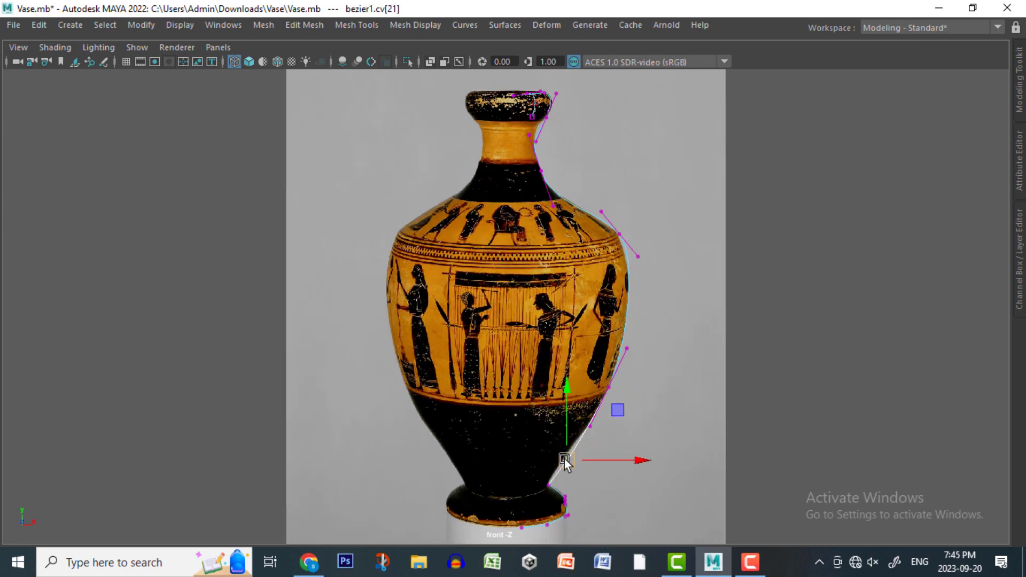
left_click(549, 458)
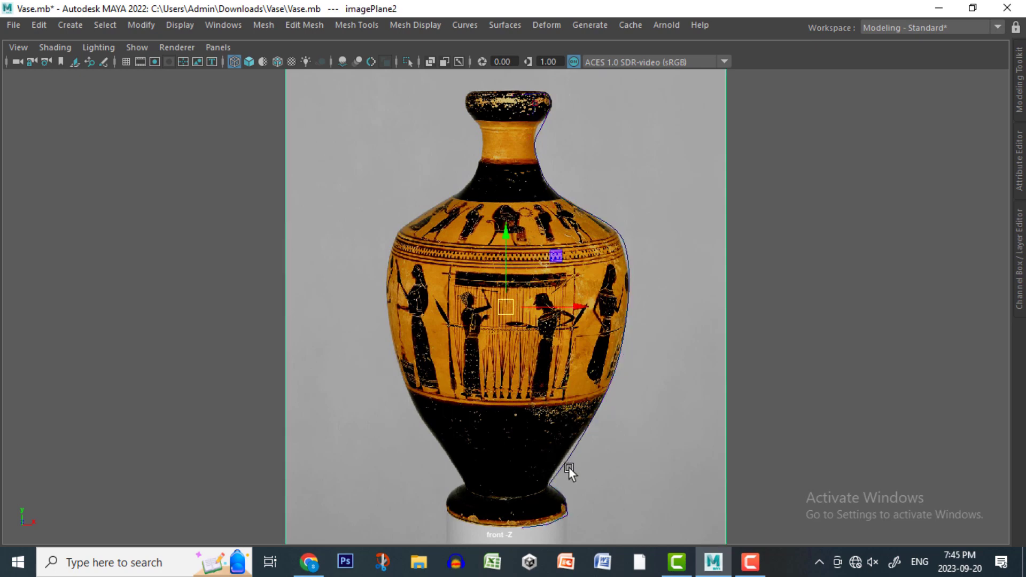
key("ctrl+z")
left_click_drag(568, 458, 565, 459)
scroll(588, 525, "down", 1)
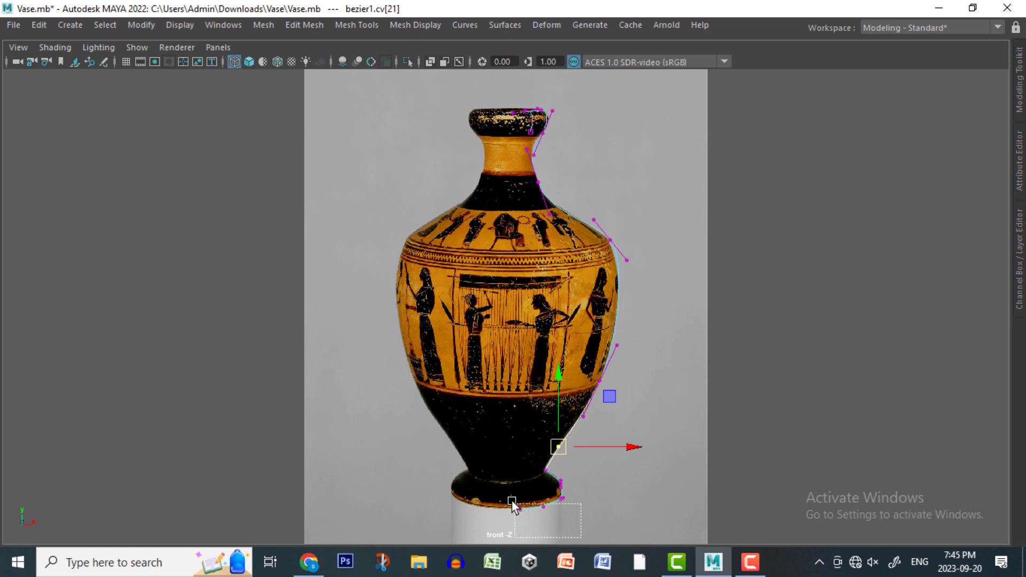
Flatten the control vertices under the foot into a horizontal line and shift them slightly to fit the vase's base.
left_click_drag(512, 500, 499, 498)
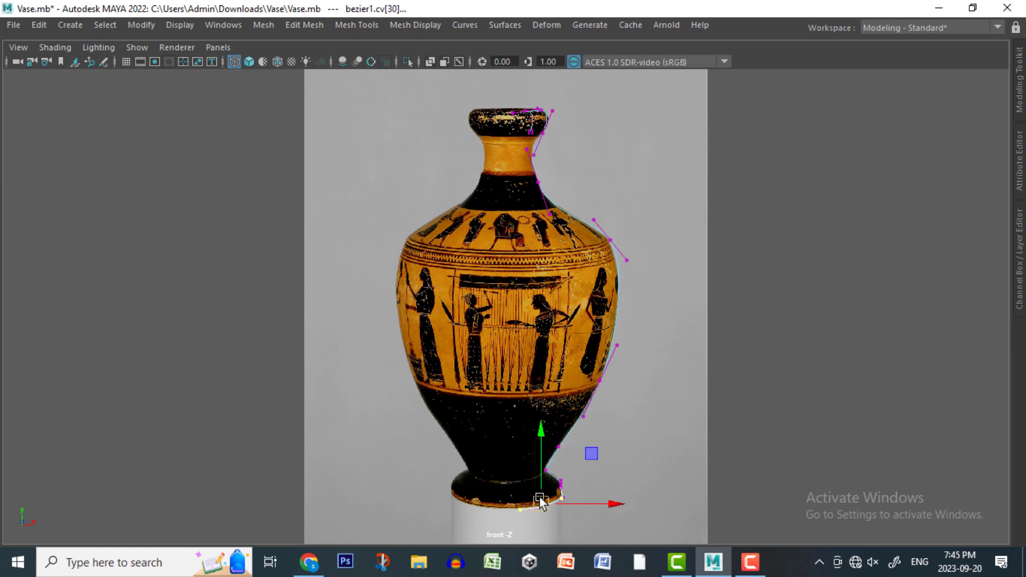
scroll(546, 434, "up", 1)
left_click_drag(541, 454, 556, 523)
scroll(550, 522, "up", 1)
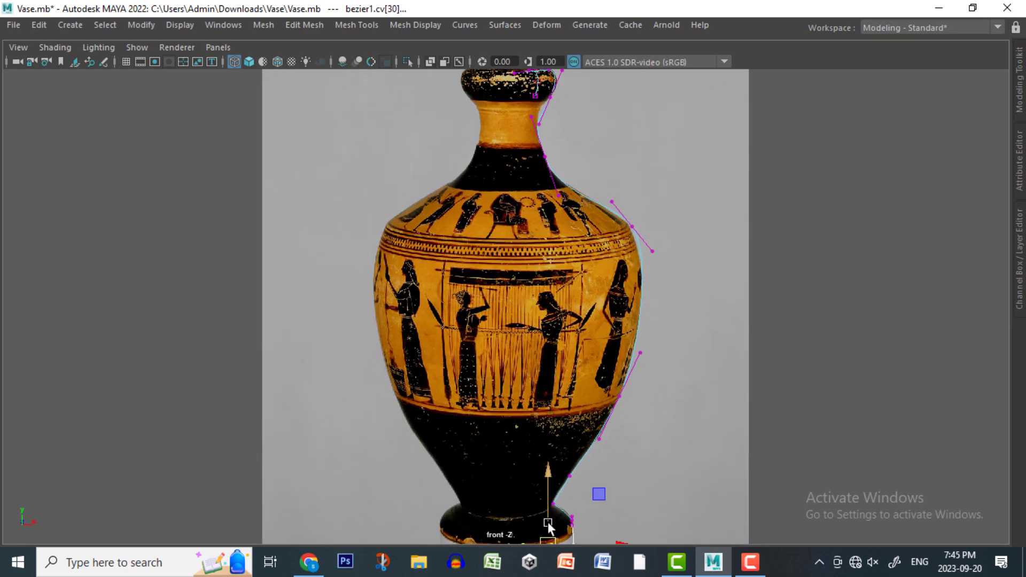
scroll(547, 522, "down", 2)
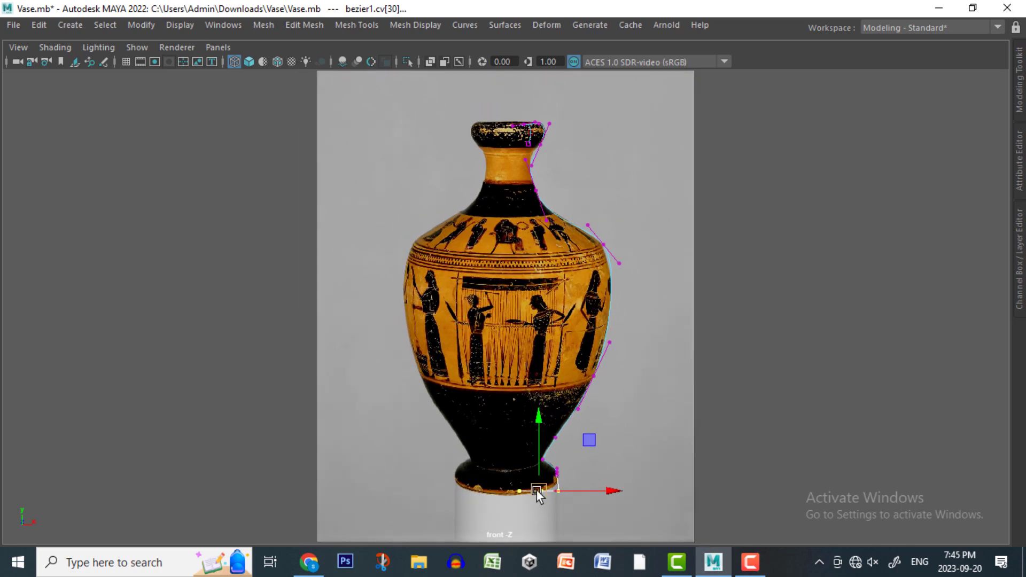
left_click_drag(537, 491, 534, 489)
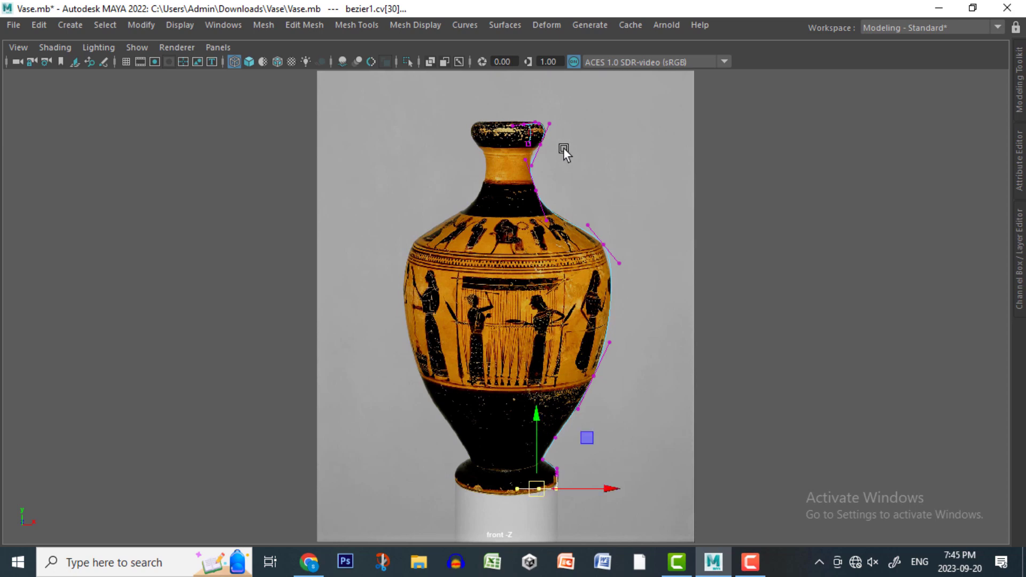
Adjust the control vertex on the neck to fit the reference outline, and return to the standard interface view.
left_click_drag(559, 162, 518, 170)
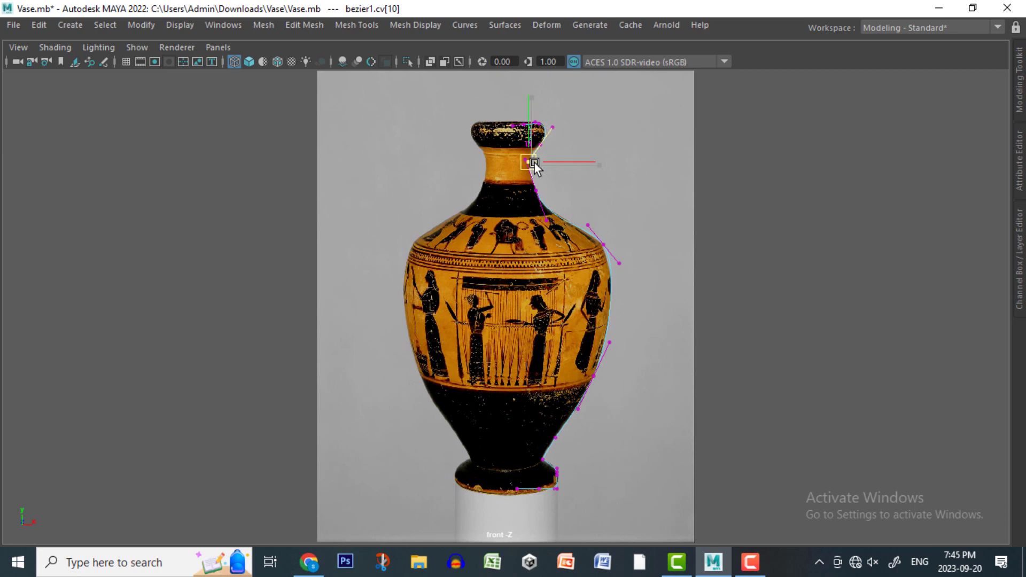
scroll(641, 207, "down", 1)
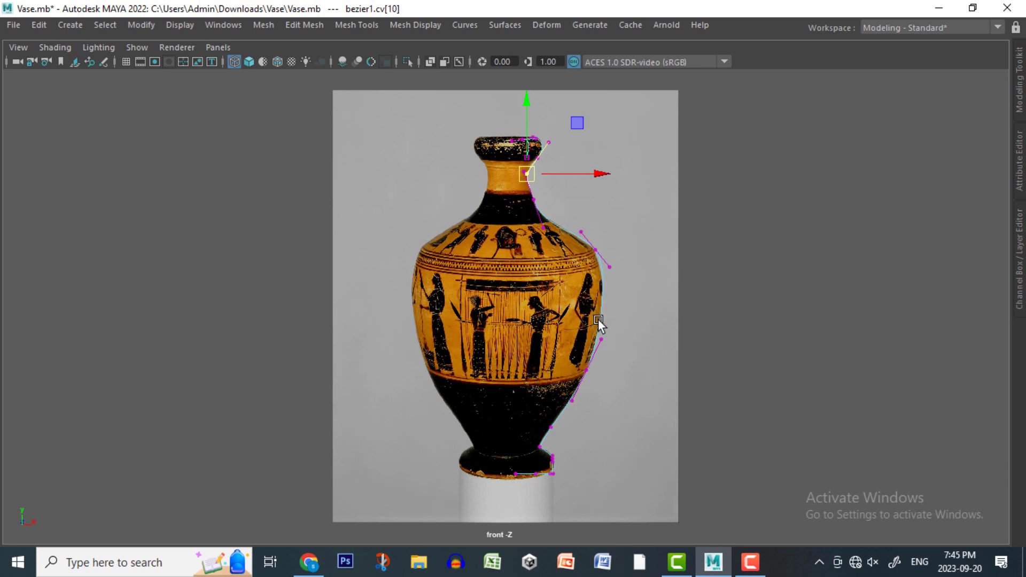
key("ctrl+space")
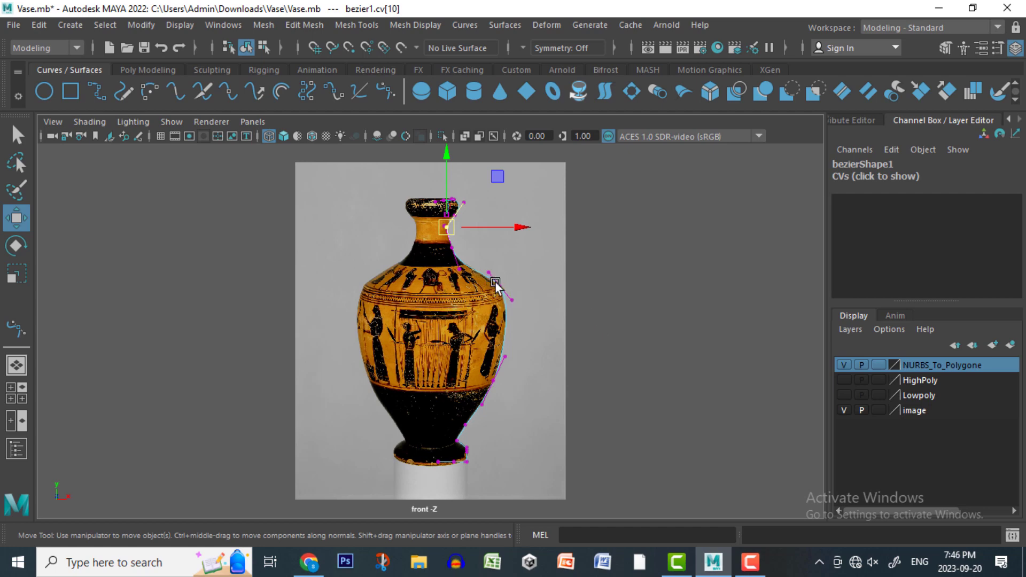
Return the profile curve to object selection, revolve it into a vase surface and display all four views.
right_click_drag(496, 285, 556, 159)
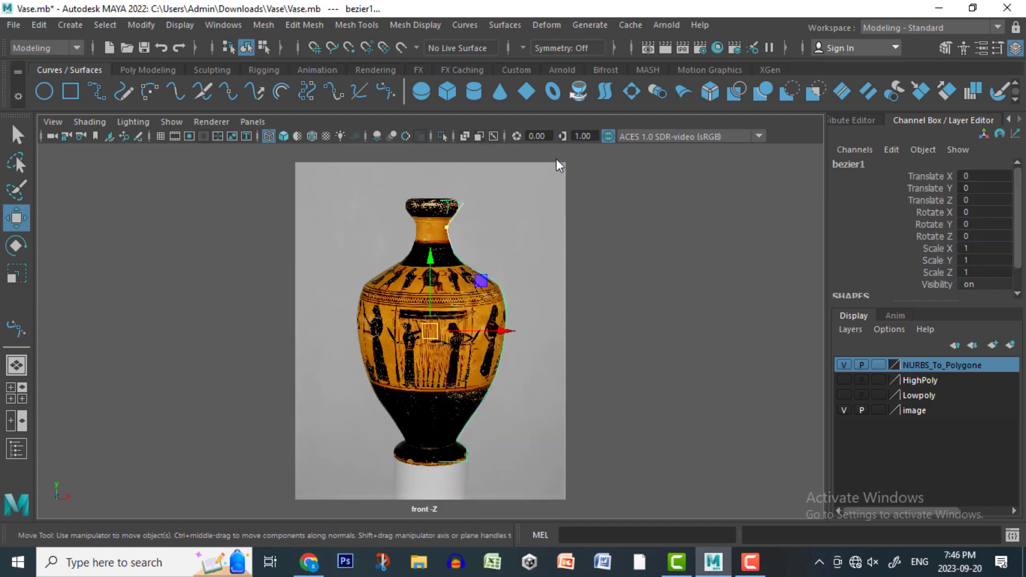
left_click(579, 94)
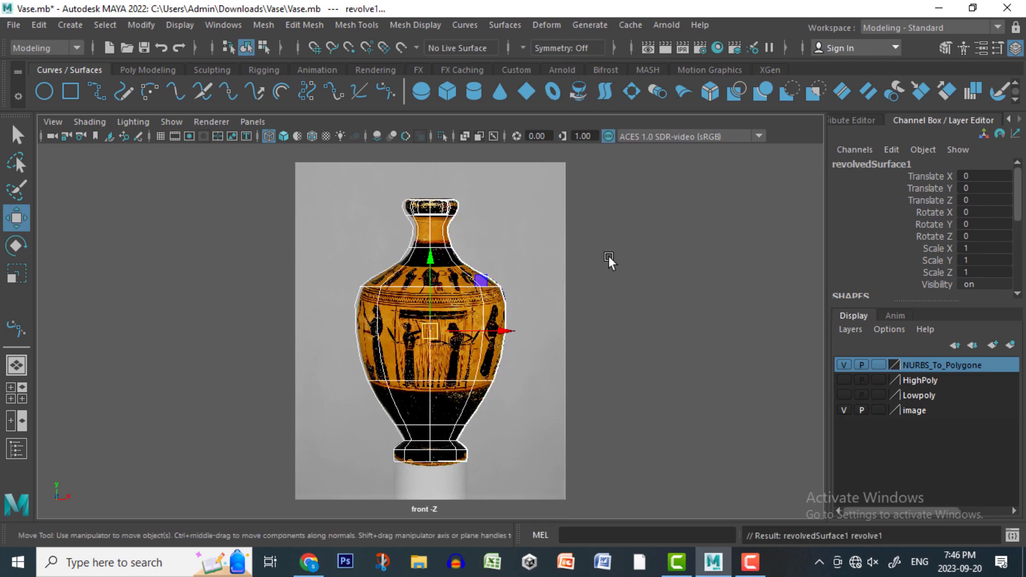
key("space")
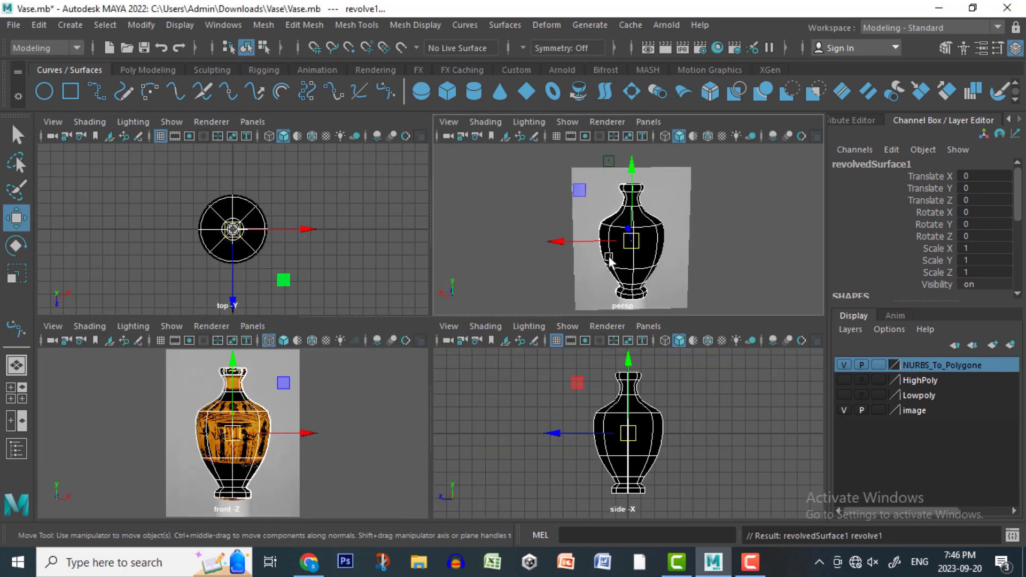
Move the revolved vase along Z to about -4.59, clear of the reference picture, and hide the image layer.
key("space")
left_click_drag(584, 293, 561, 297, "alt")
left_click(476, 282)
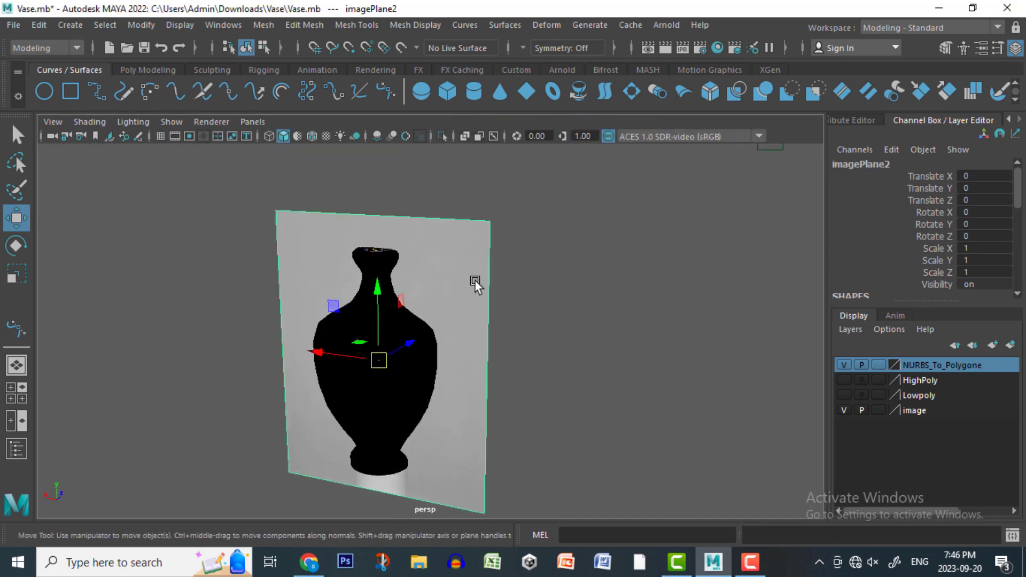
left_click(408, 361)
scroll(426, 351, "down", 3)
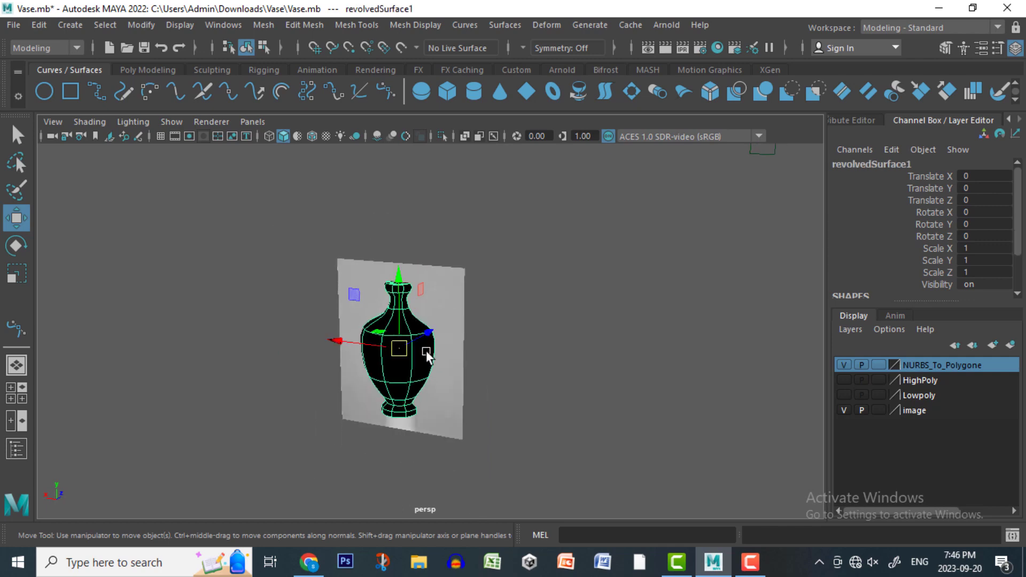
scroll(425, 351, "up", 3)
left_click_drag(413, 340, 357, 362)
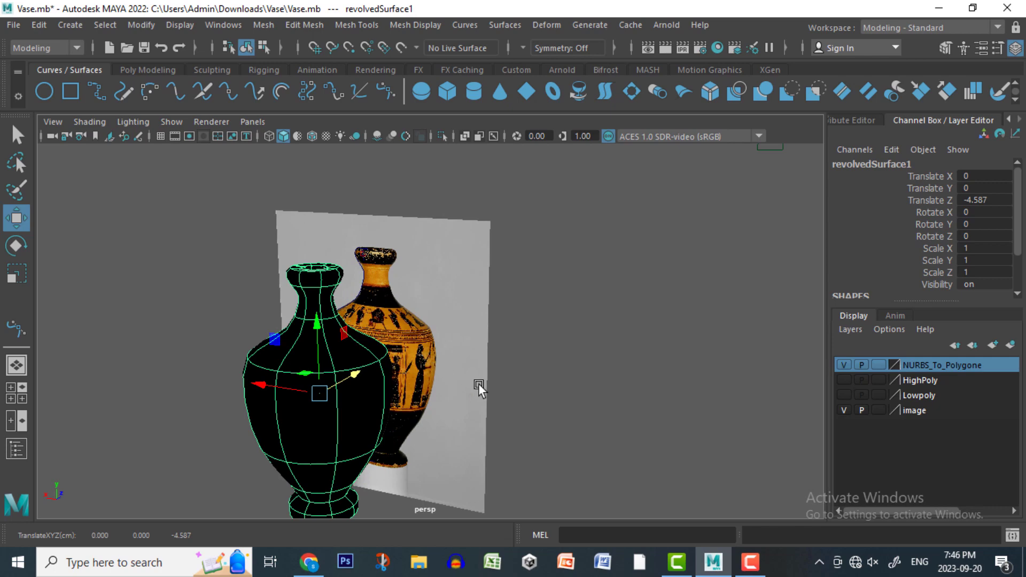
key("f")
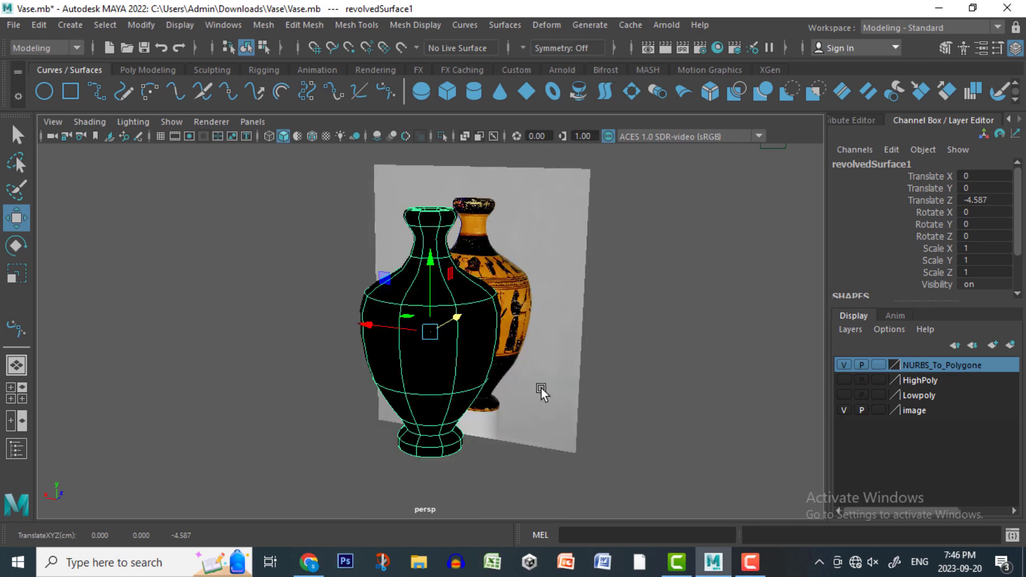
left_click_drag(541, 387, 438, 383, "alt")
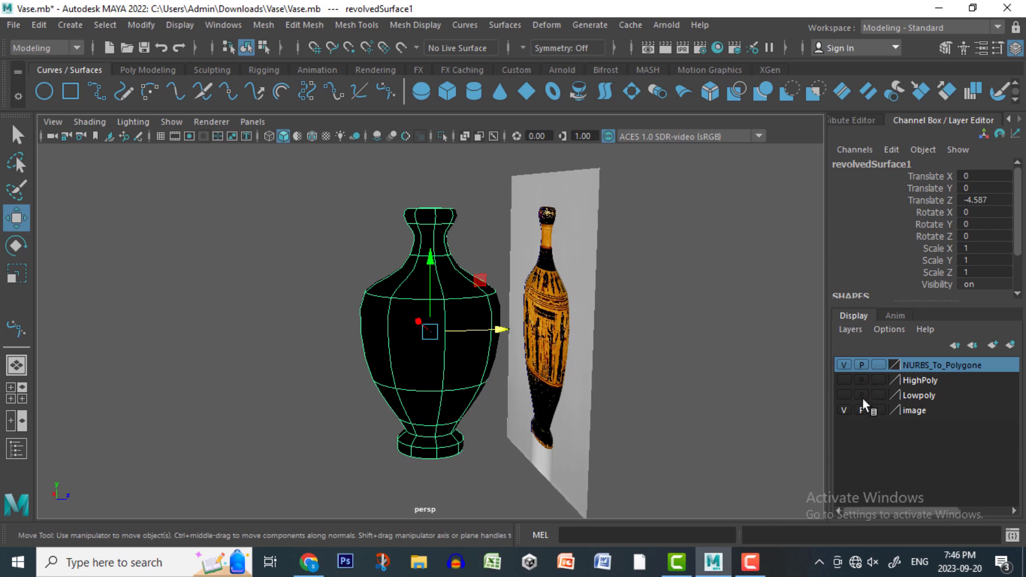
left_click(844, 410)
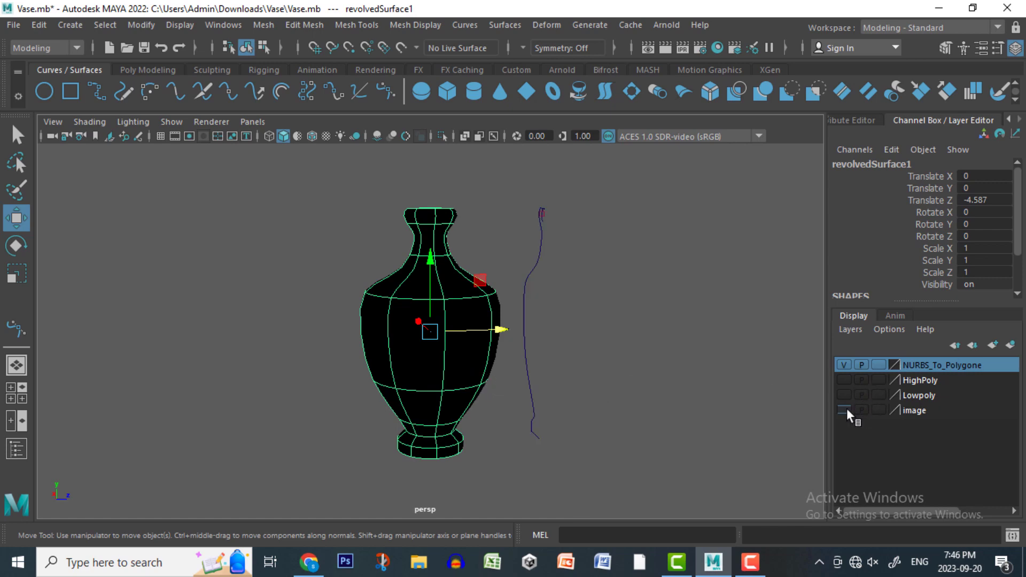
left_click_drag(527, 343, 548, 353, "alt")
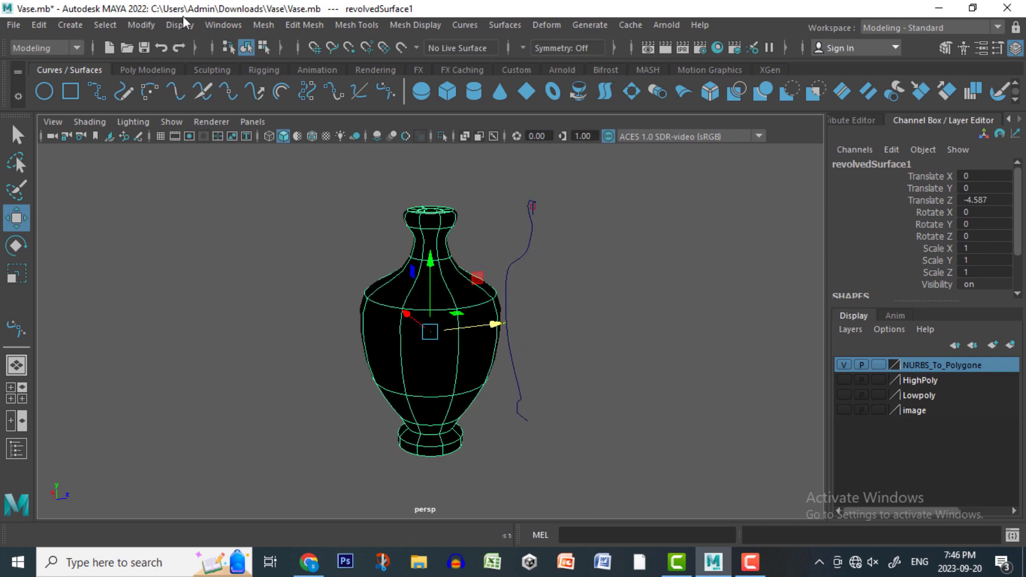
Open the NURBS to Polygons conversion options for the revolved vase and choose General tessellation with Quads.
left_click(138, 25)
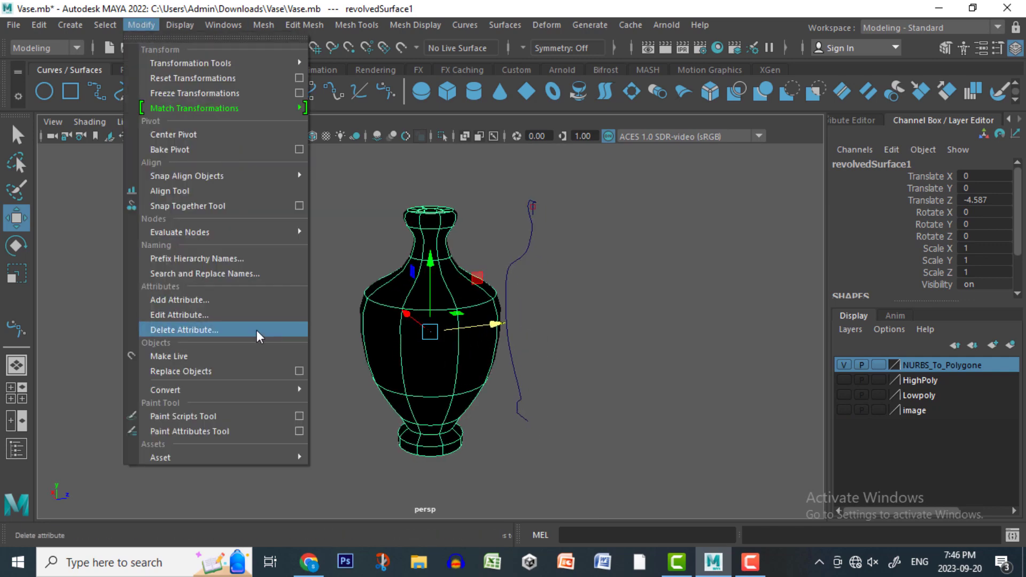
mouse_move(274, 388)
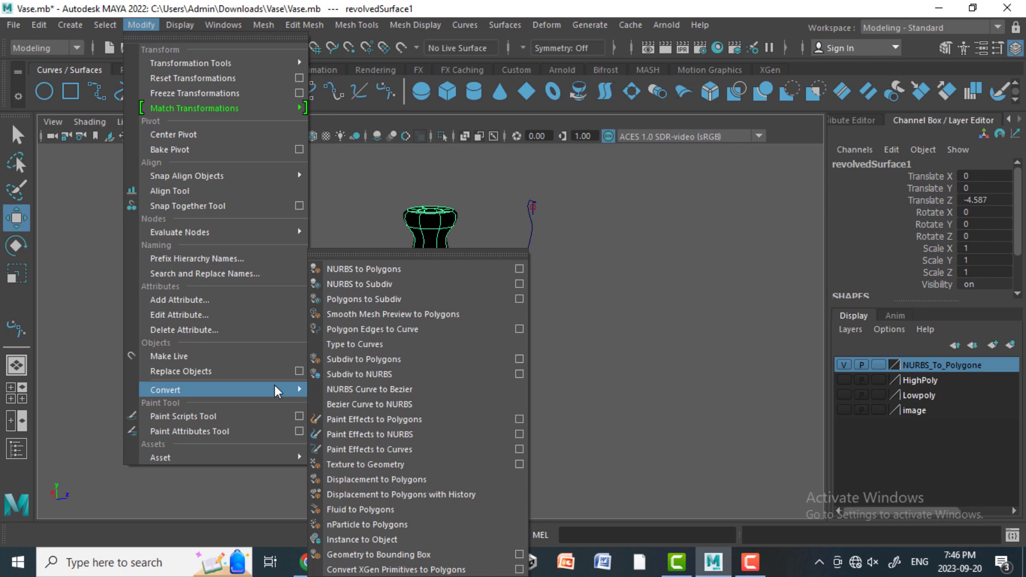
left_click(524, 267)
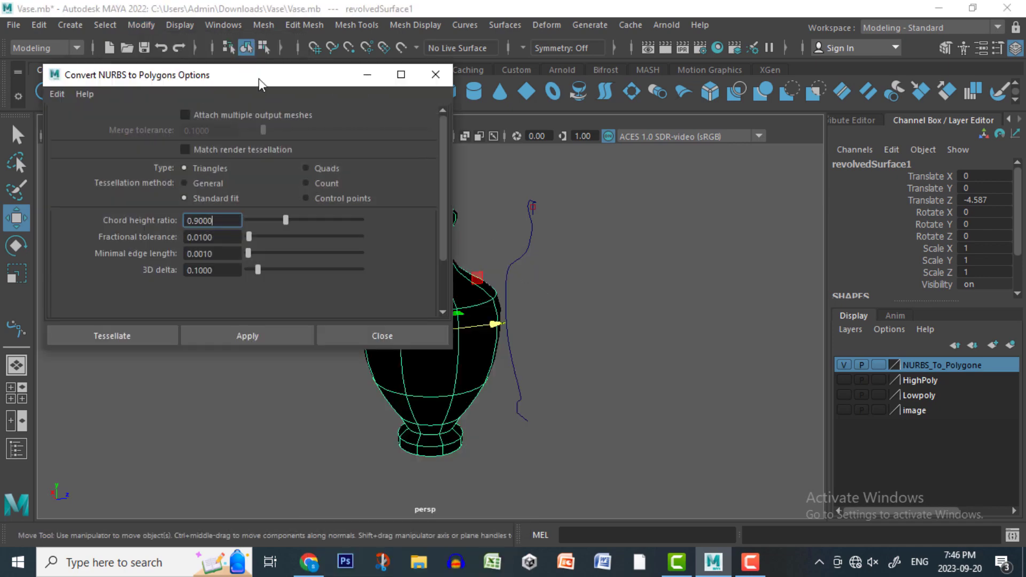
left_click_drag(259, 78, 772, 159)
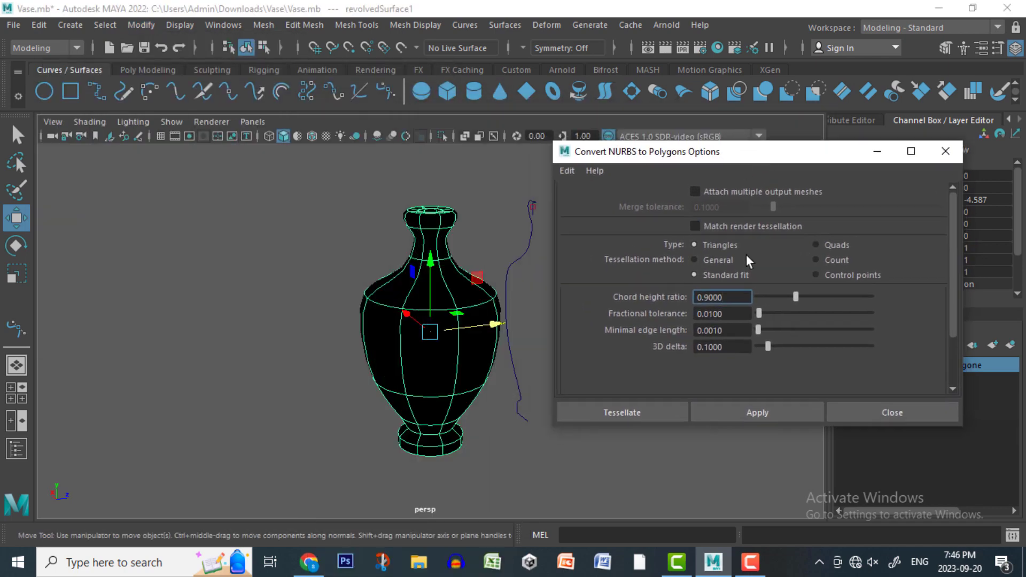
left_click(724, 260)
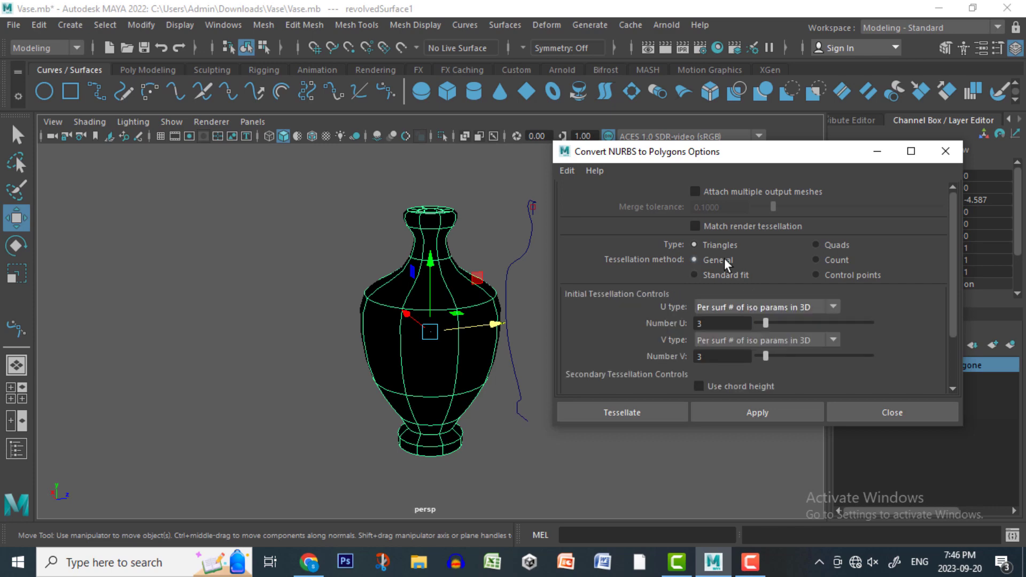
left_click(831, 245)
Set both the U and V types to Per span # of iso params and convert the vase to polygons.
left_click(833, 307)
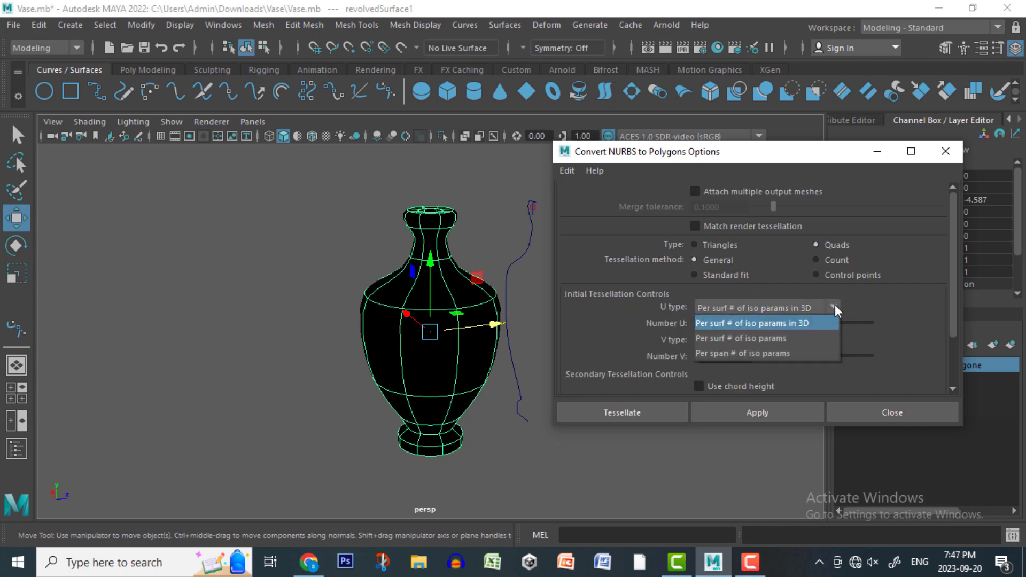
left_click(774, 353)
left_click(833, 340)
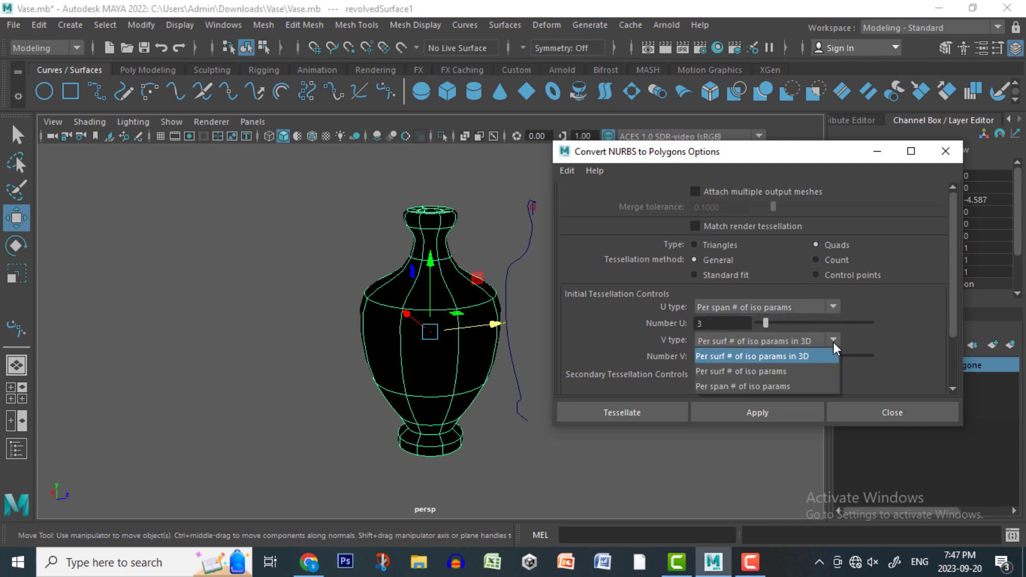
left_click(753, 386)
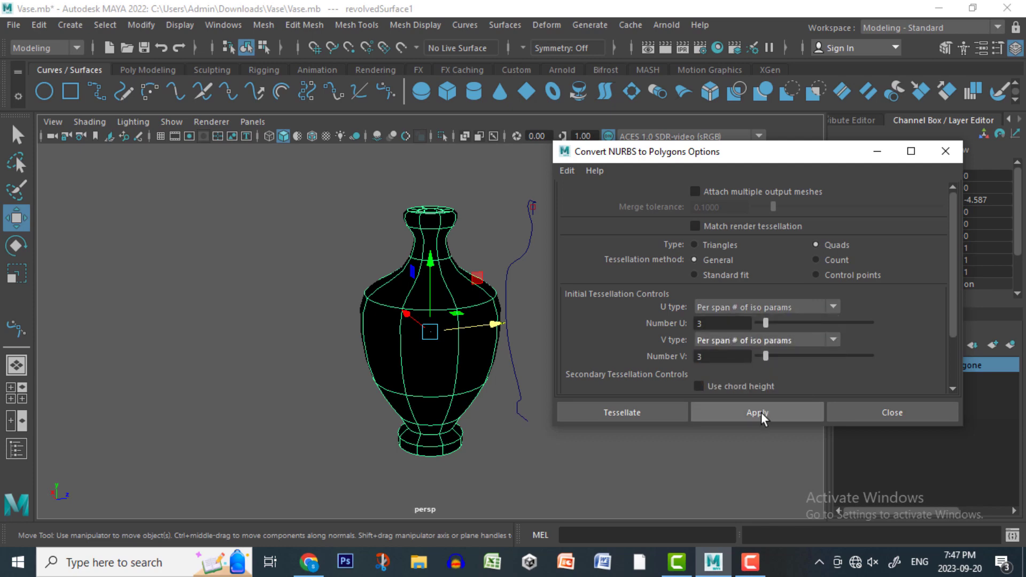
left_click(761, 413)
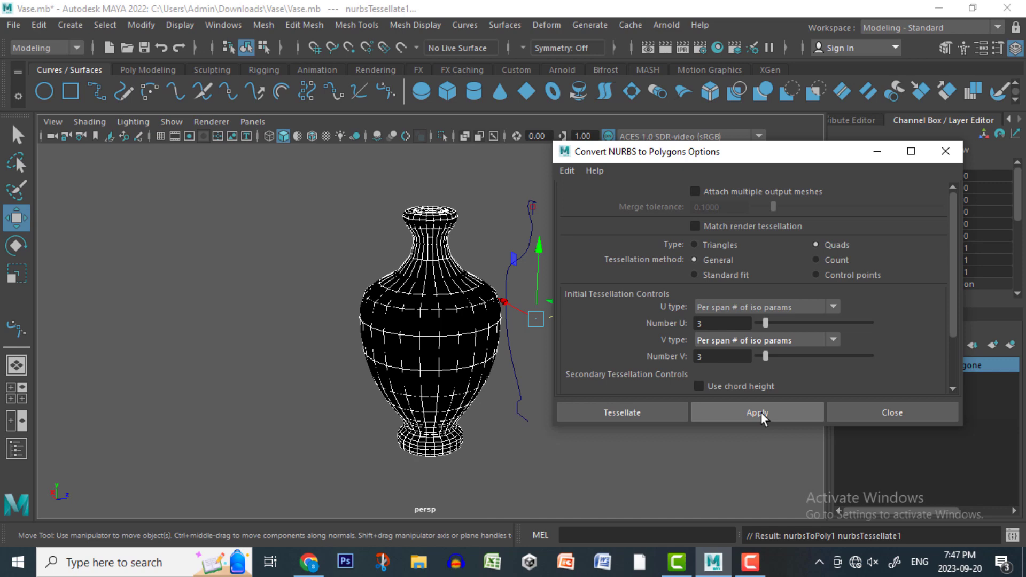
left_click(945, 152)
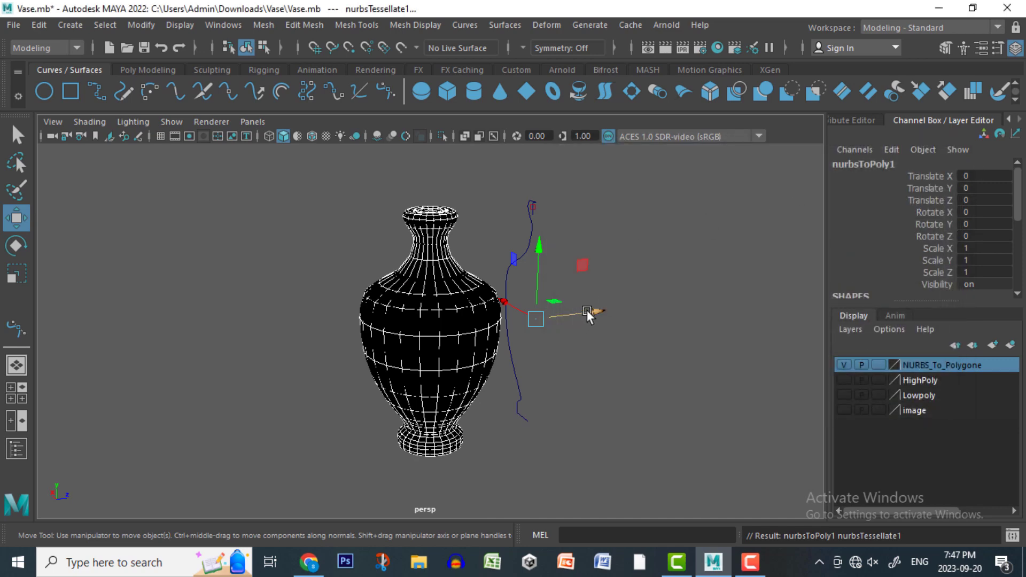
Move the polygon vase to about 7.71 along Z and delete the original revolved surface and its profile curve.
left_click_drag(586, 310, 740, 313)
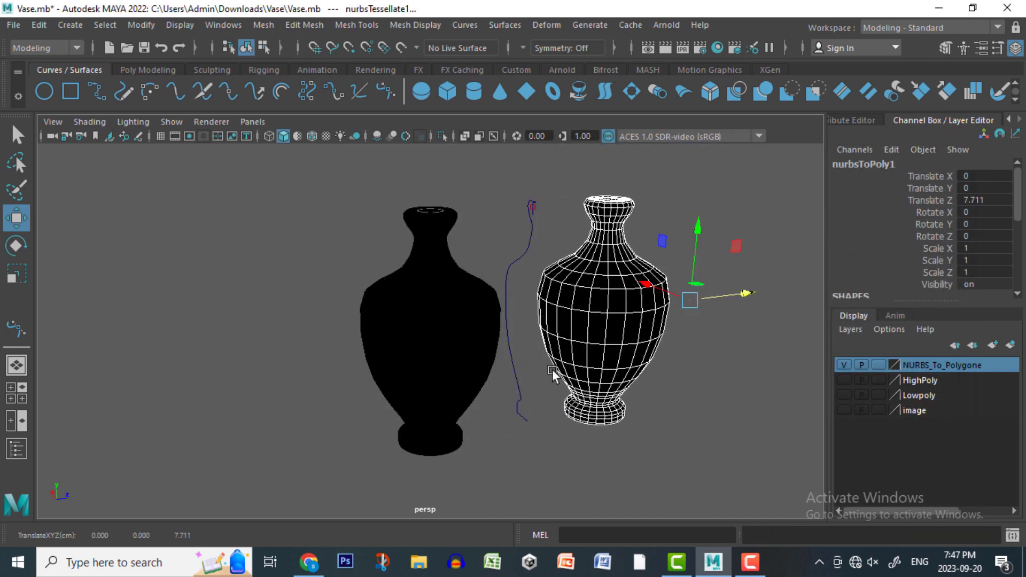
left_click(431, 352)
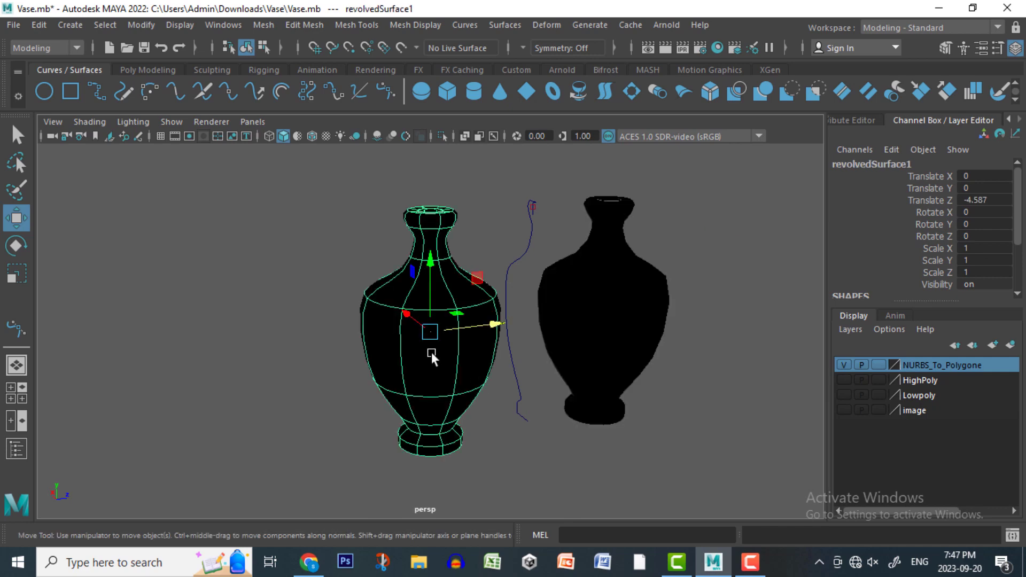
key("Delete")
left_click_drag(533, 369, 431, 403)
key("Delete")
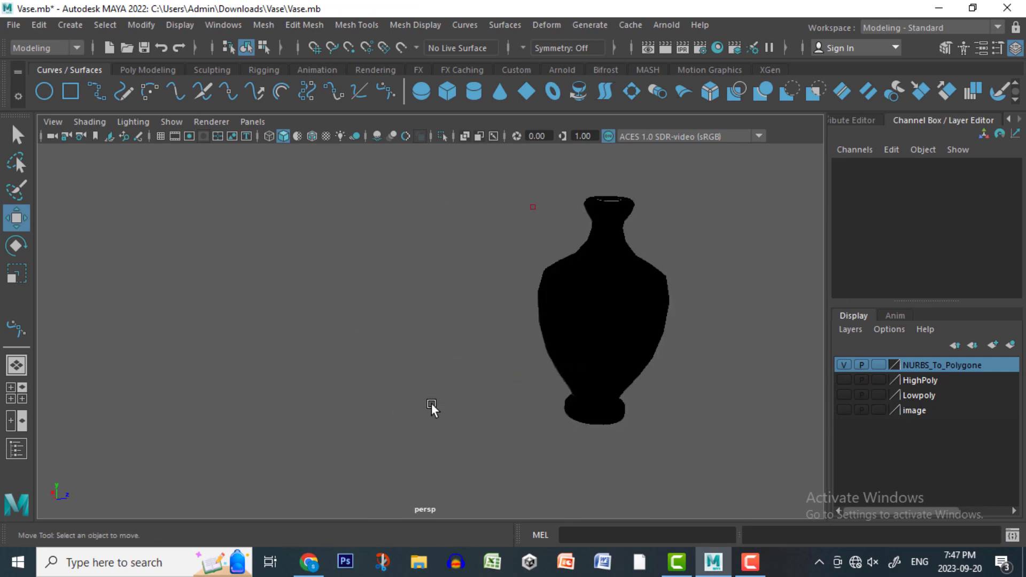
Reverse the polygon vase's normals, return to object selection and check the shaded mesh up close.
left_click(587, 336)
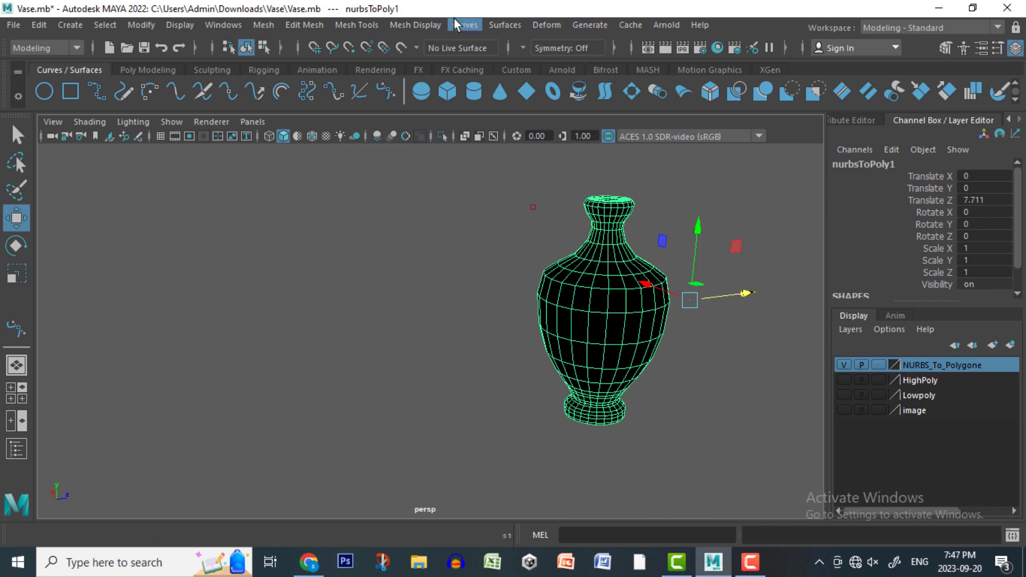
left_click(434, 25)
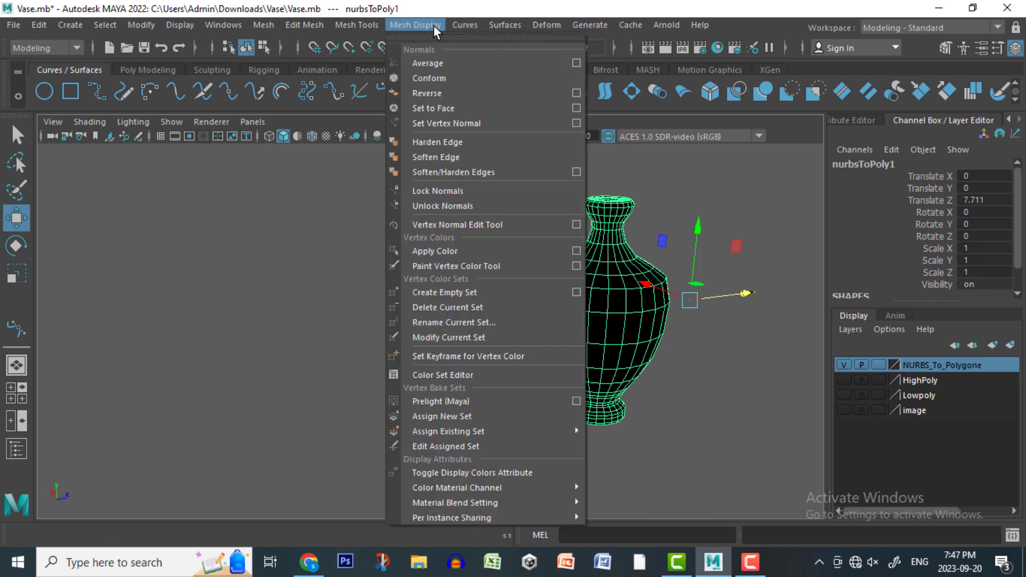
left_click(434, 94)
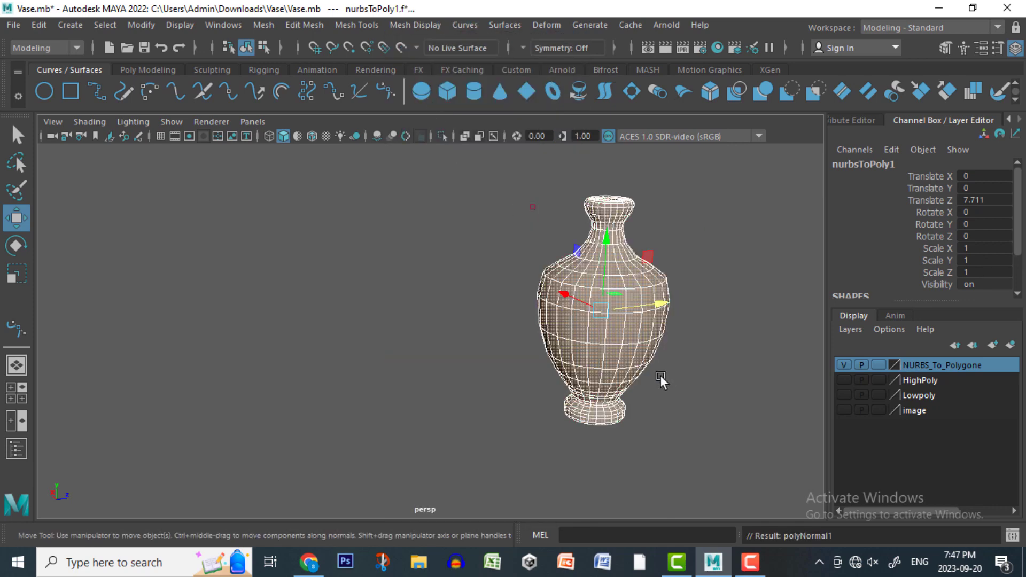
left_click(715, 370)
left_click(617, 305)
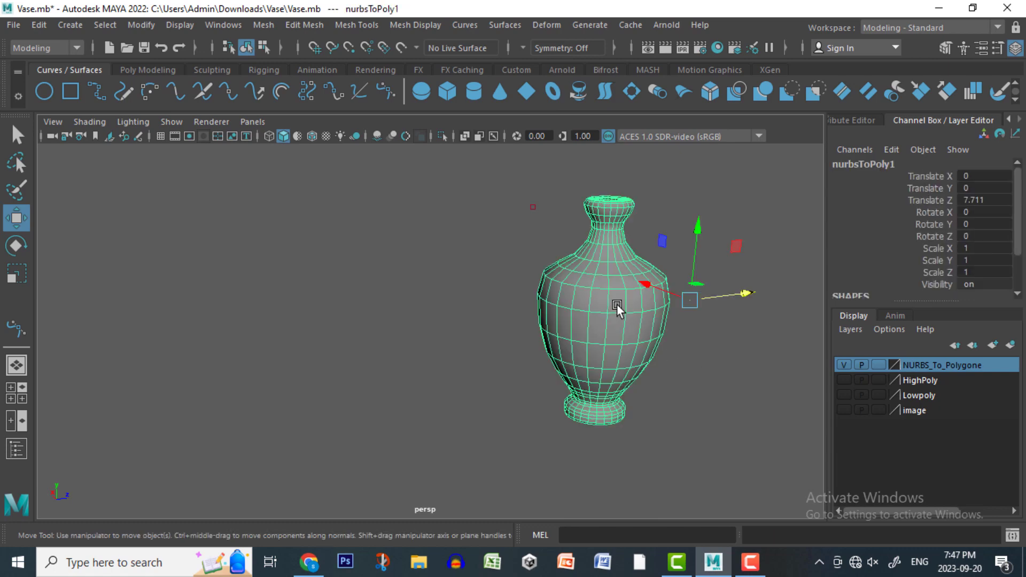
key("f")
left_click_drag(580, 385, 572, 367, "alt")
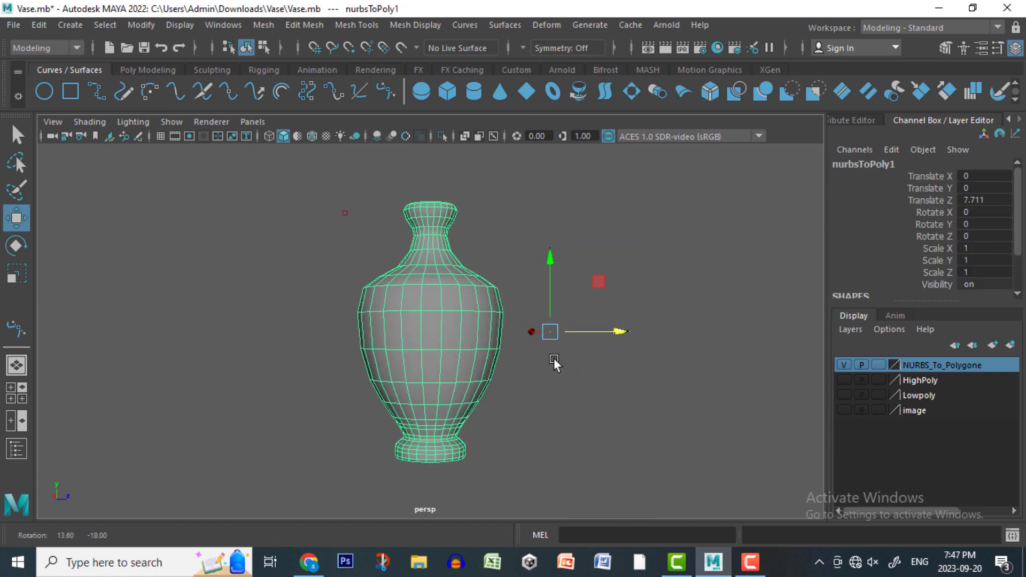
left_click(558, 367)
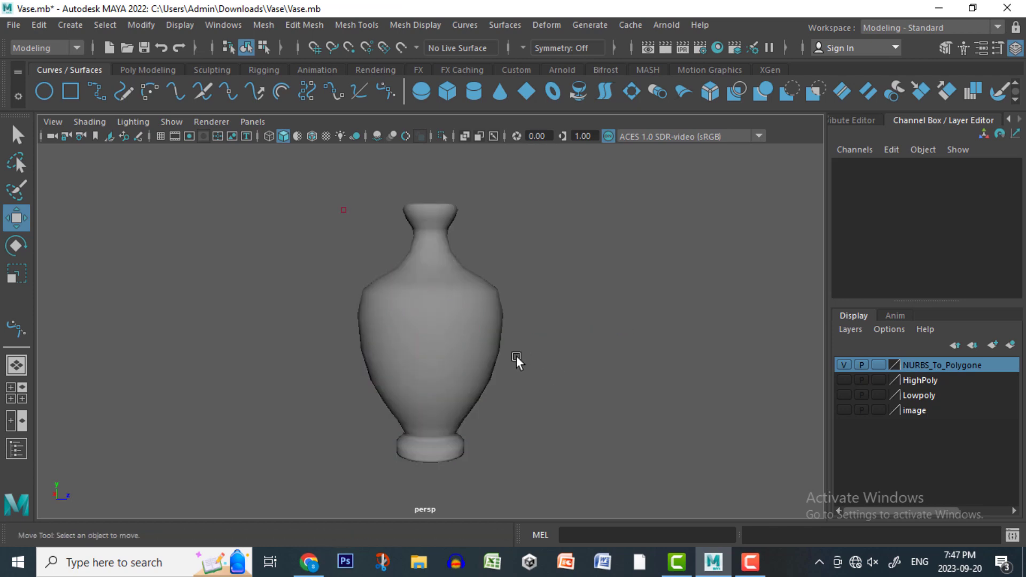
left_click(442, 343)
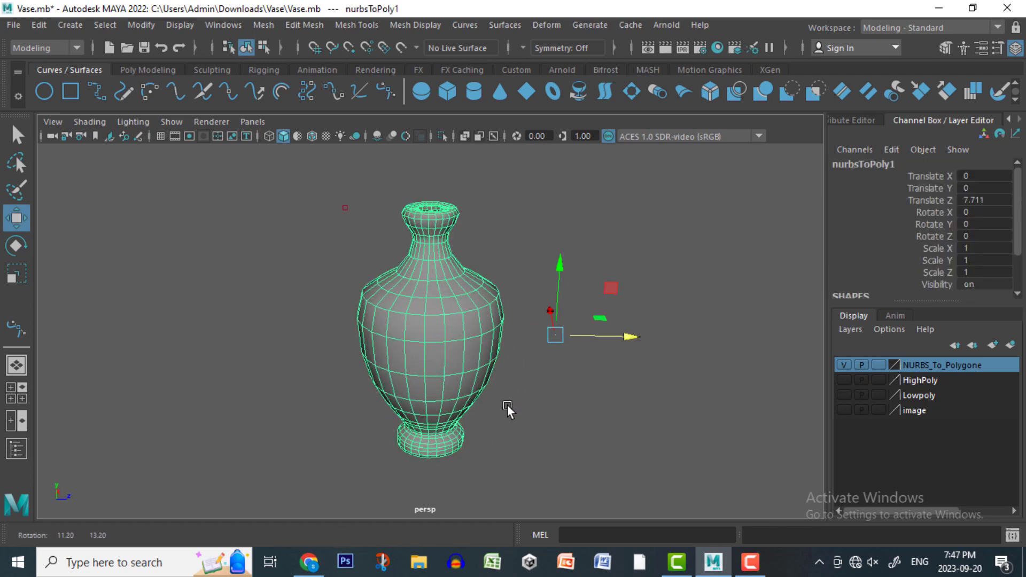